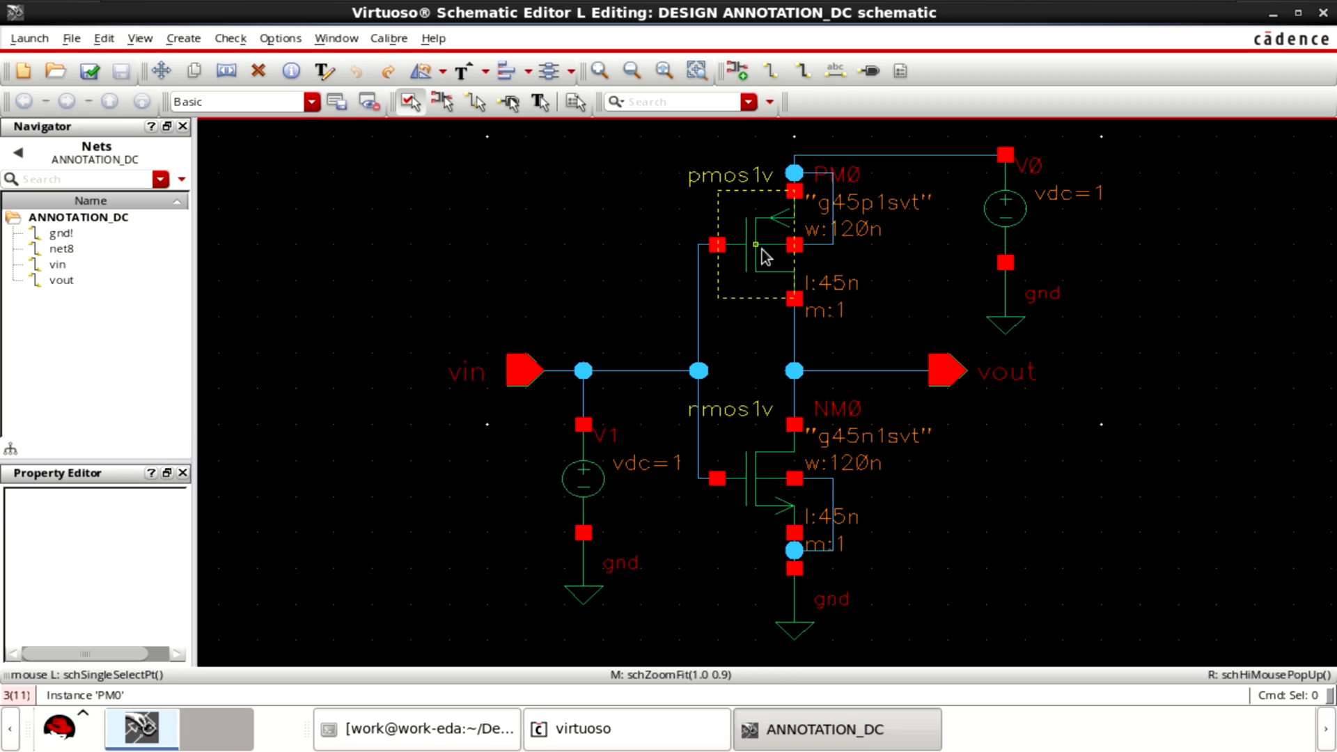
{"action": "left_click", "coordinate": [773, 266]}
{"action": "left_click", "coordinate": [752, 496]}
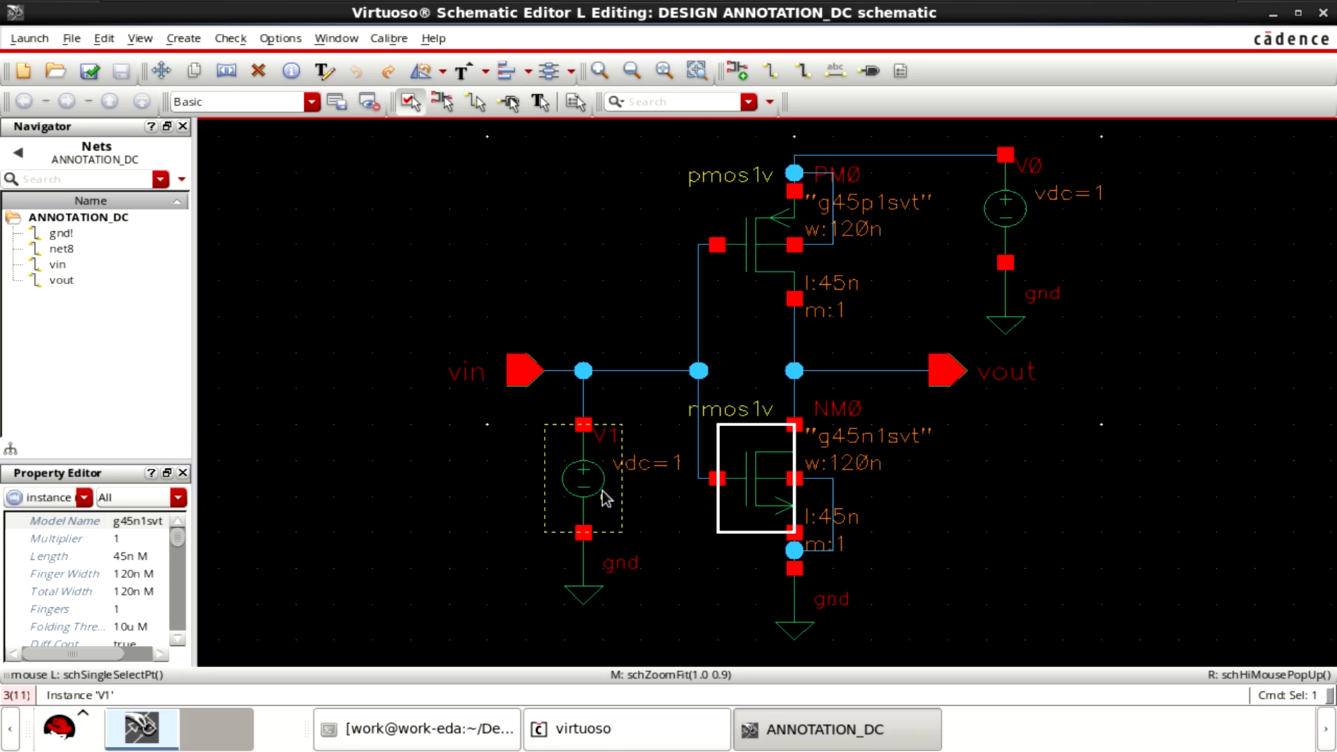
{"action": "left_click", "coordinate": [1138, 328]}
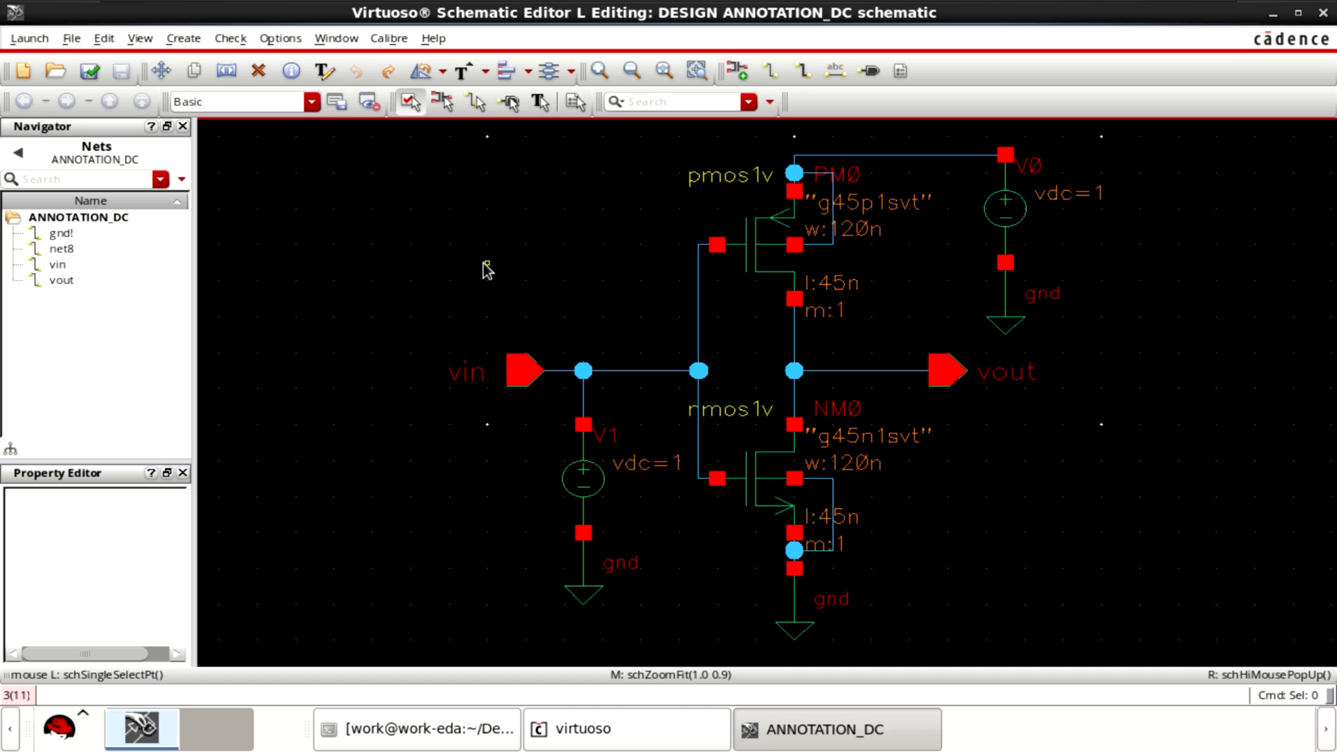
Step: Check and save the inverter schematic and launch an ADE L simulation session for it
{"action": "left_click", "coordinate": [89, 72]}
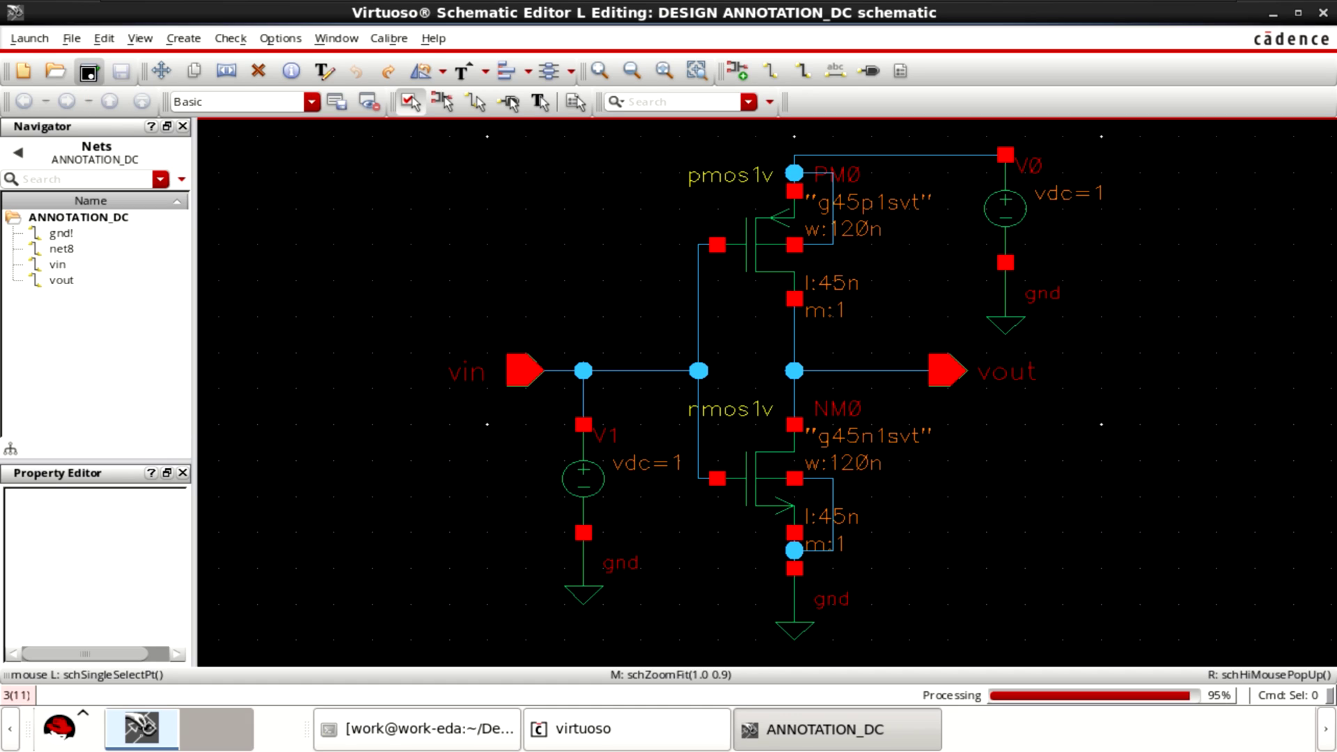
{"action": "left_click", "coordinate": [32, 39]}
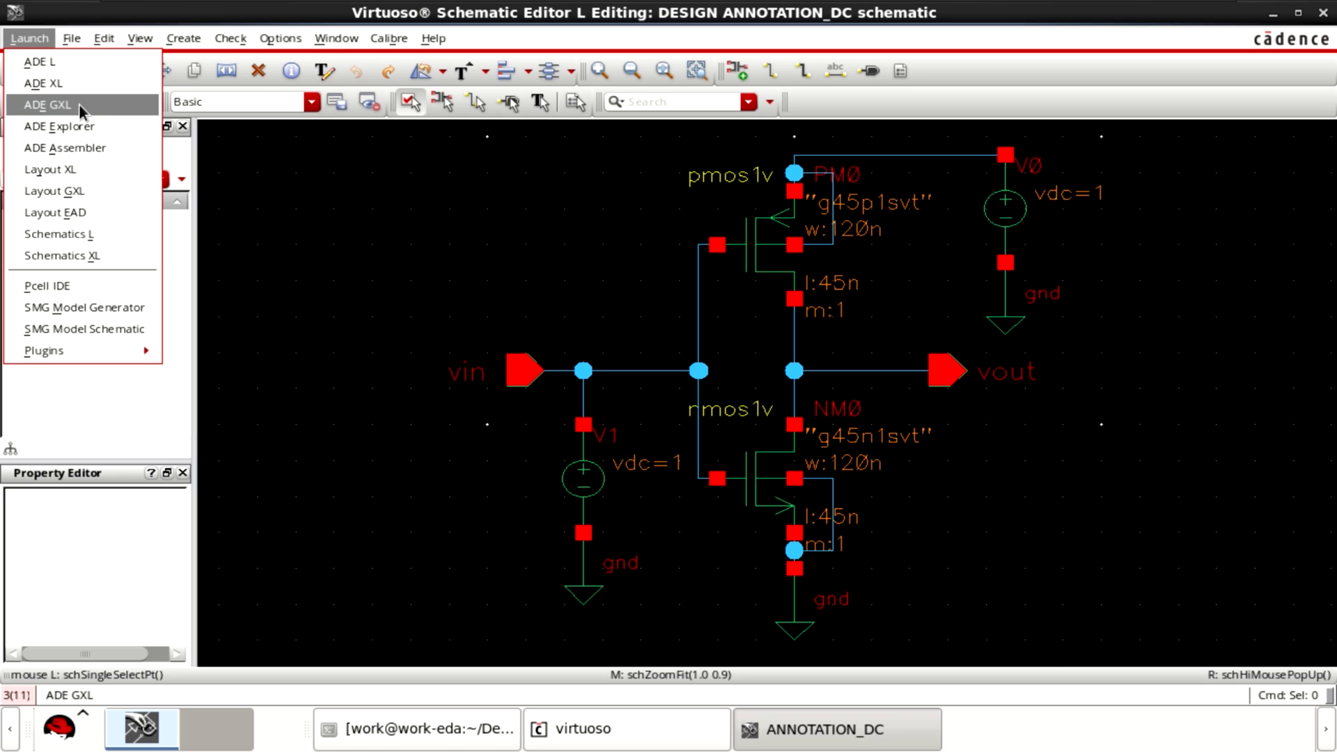
{"action": "left_click", "coordinate": [75, 61]}
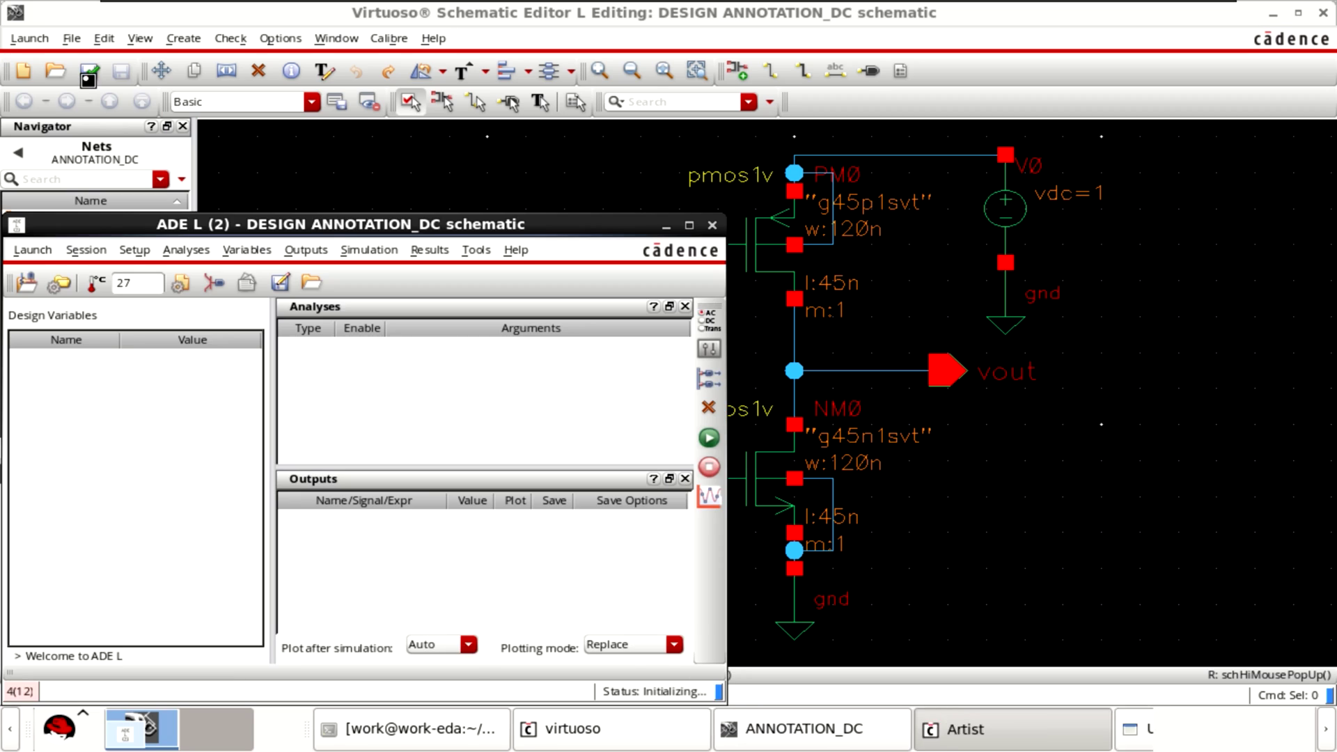
{"action": "left_click_drag", "start_coordinate": [496, 229], "coordinate": [750, 161]}
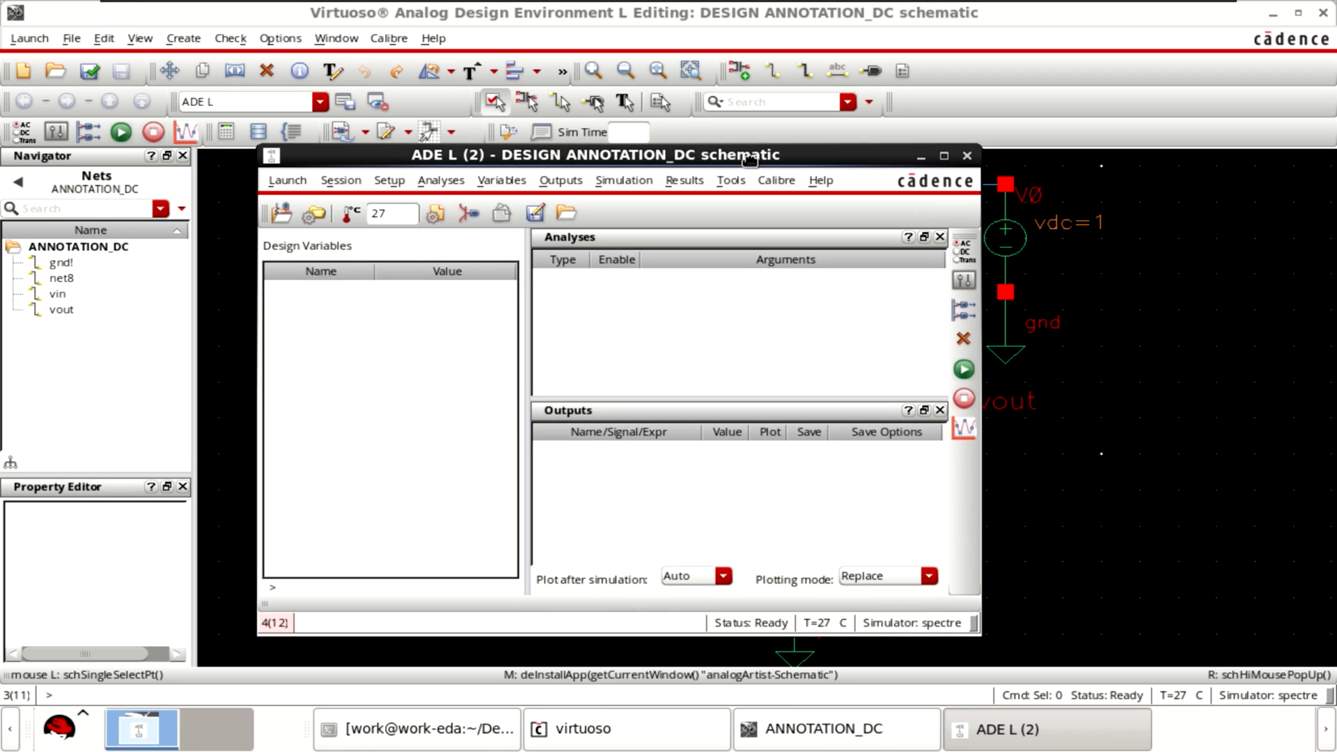
Step: Add a dc analysis with Save DC Operating Point enabled
{"action": "right_click", "coordinate": [687, 311]}
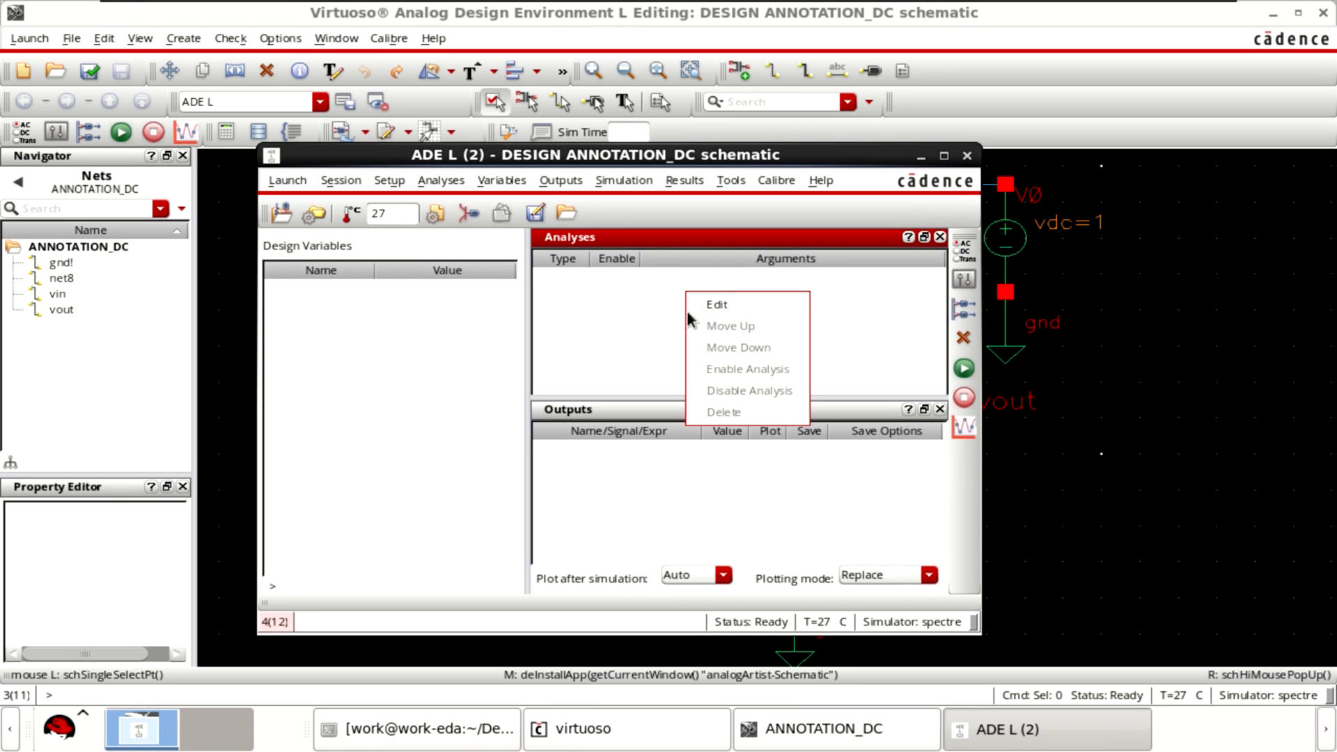
{"action": "left_click", "coordinate": [763, 304]}
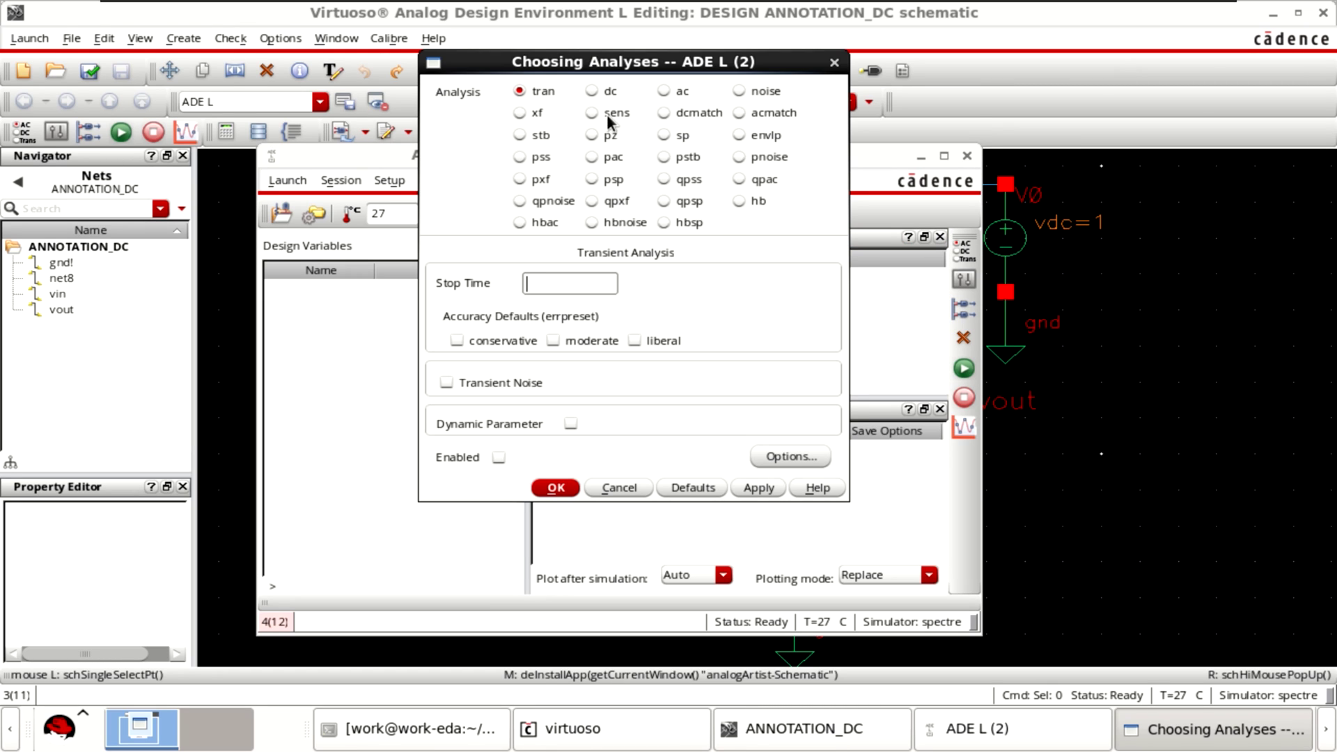
{"action": "left_click", "coordinate": [595, 91]}
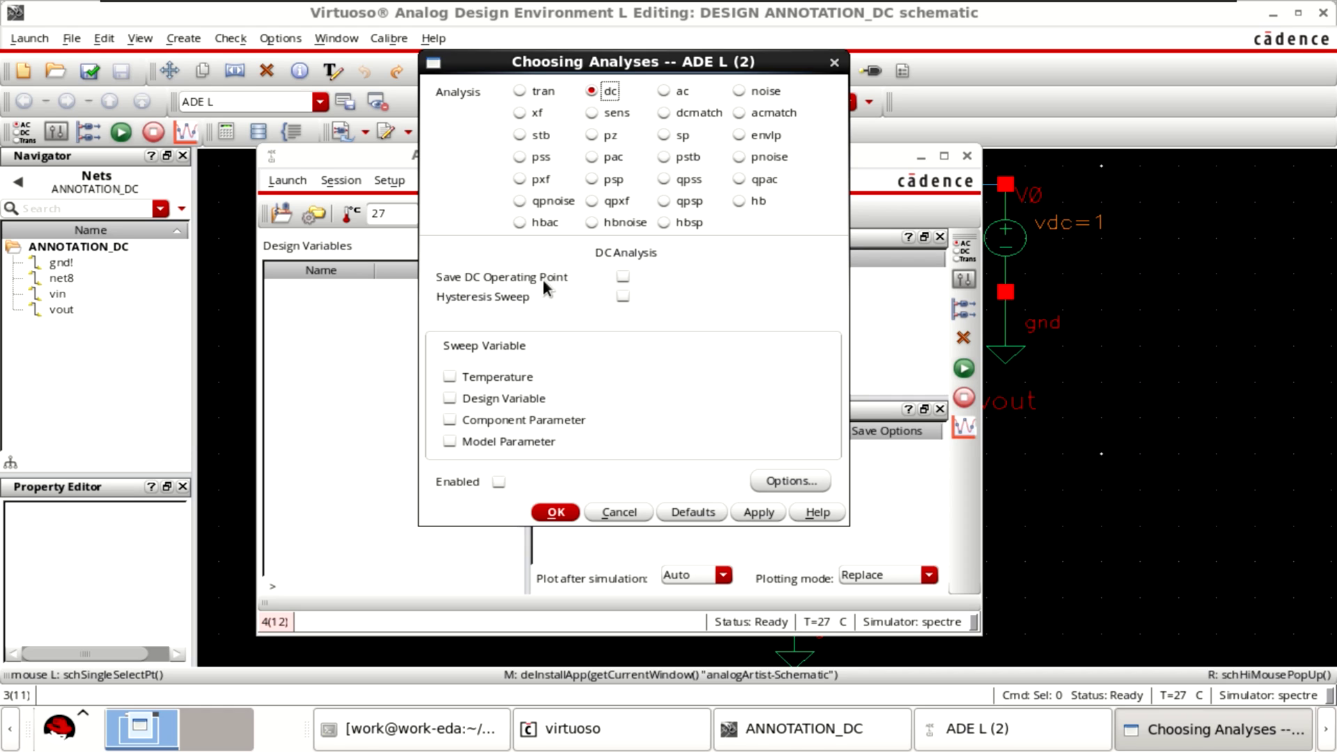
{"action": "left_click", "coordinate": [621, 276]}
{"action": "left_click", "coordinate": [556, 513]}
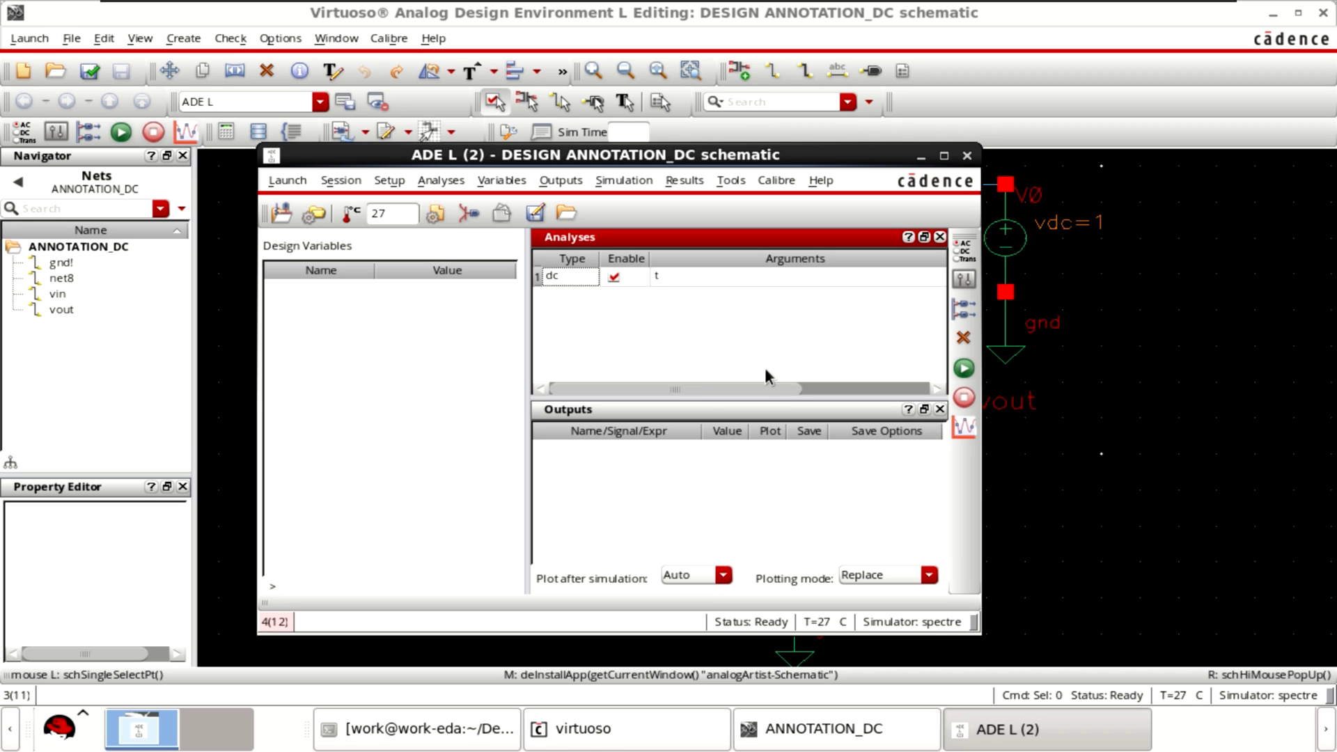
Step: Run the DC simulation, close its output log and minimize the ADE L window to reveal the schematic
{"action": "left_click", "coordinate": [963, 369]}
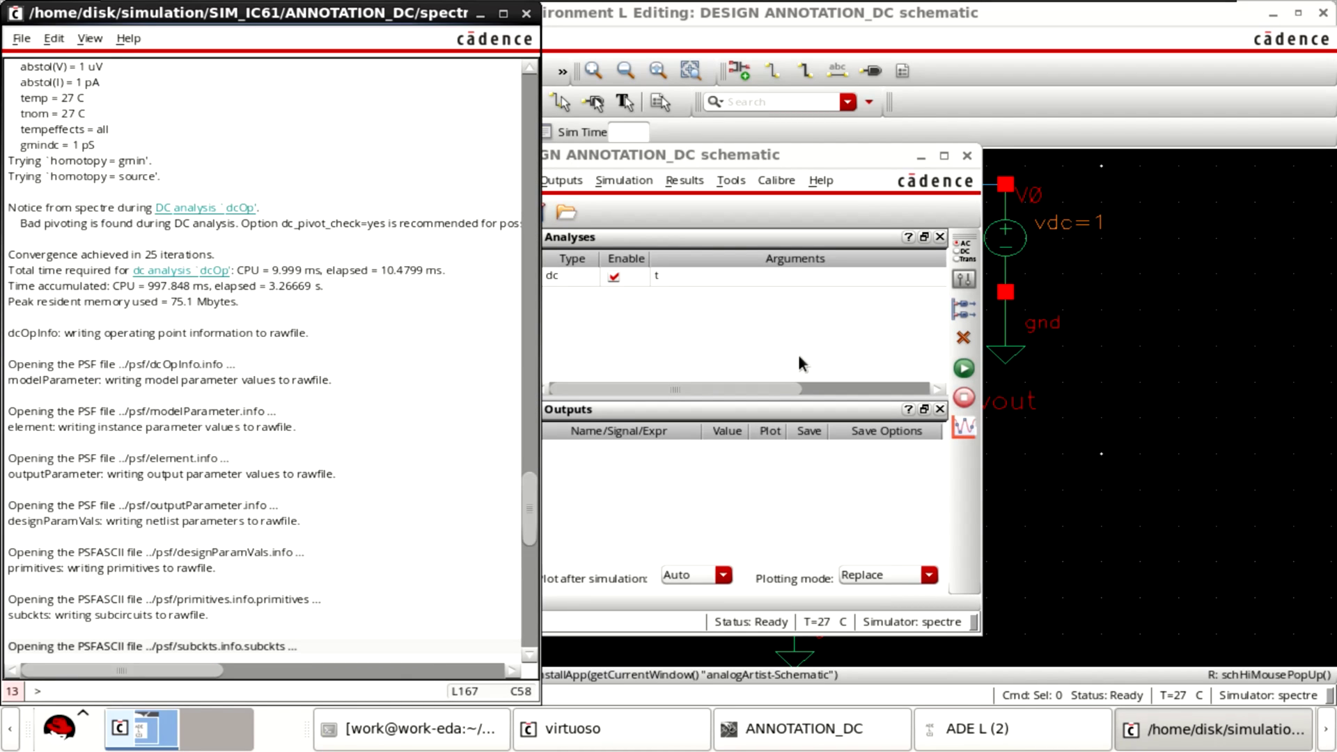
{"action": "key", "text": "alt+F4"}
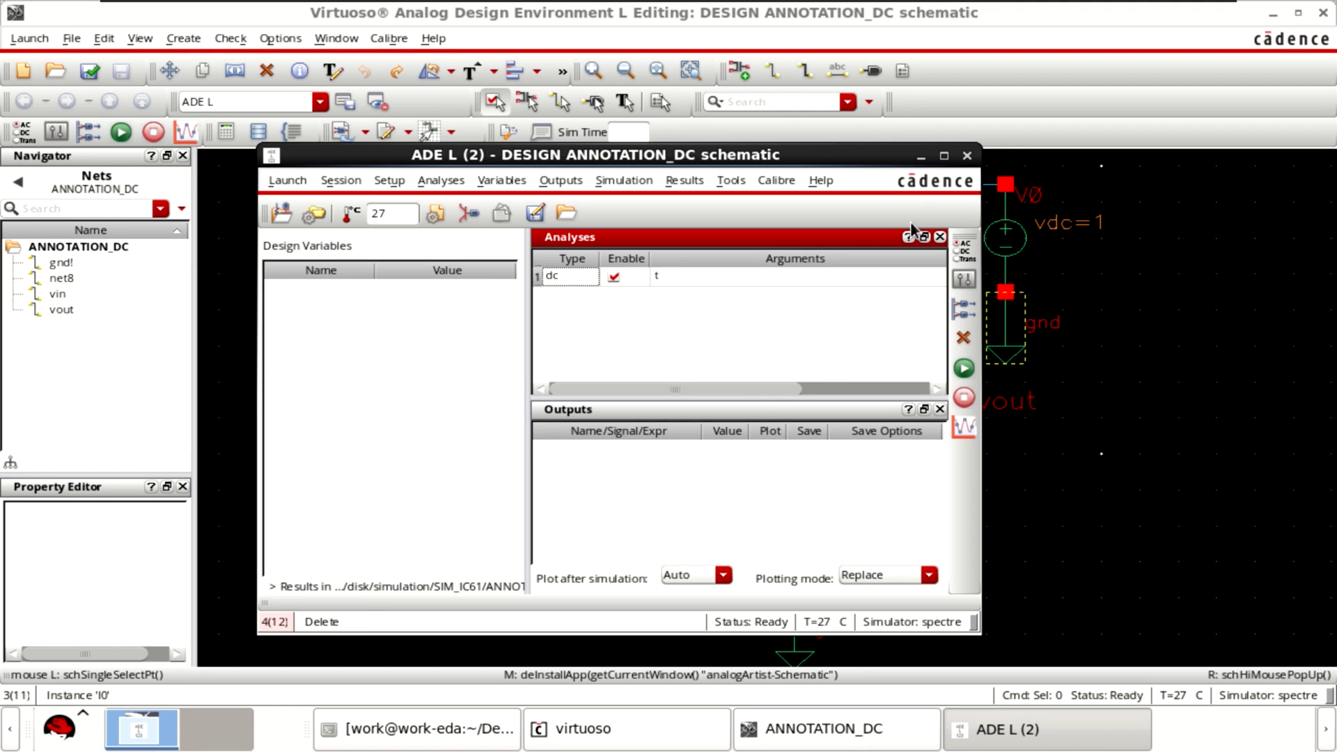
{"action": "left_click", "coordinate": [920, 156]}
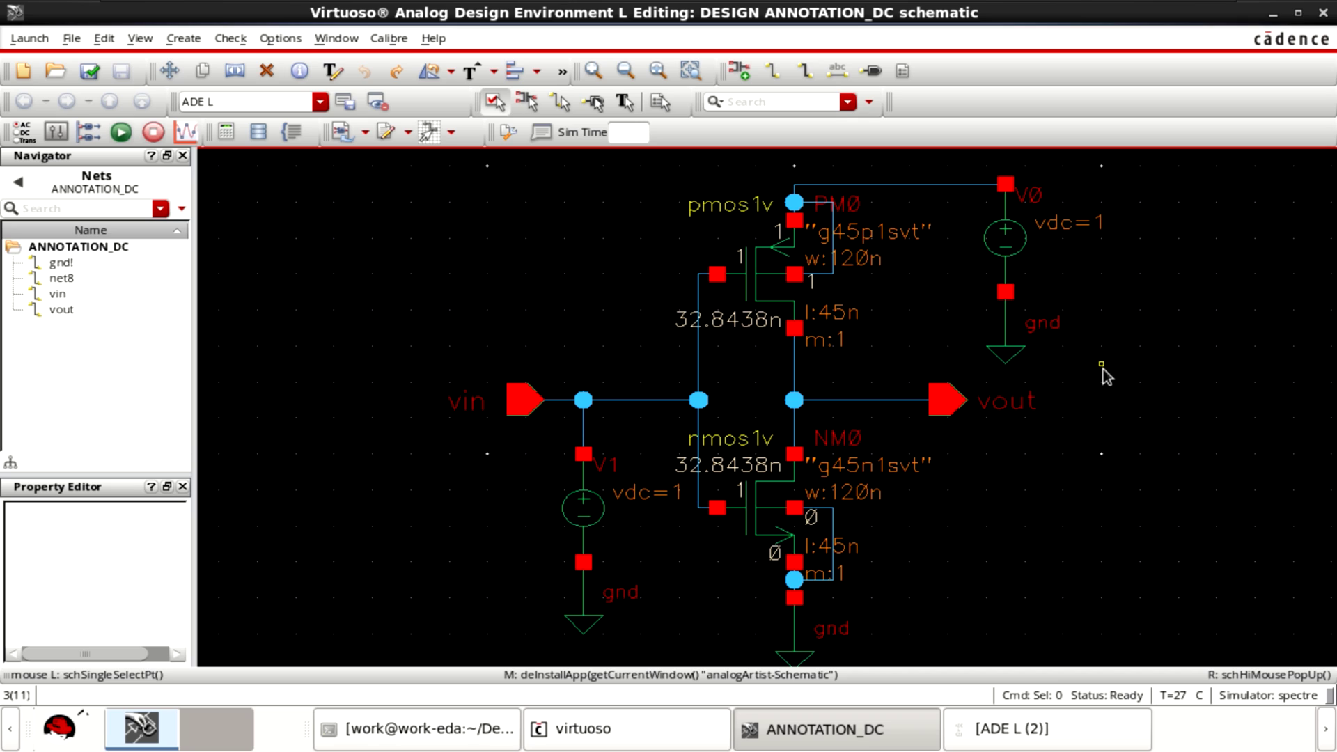
Step: Annotate the schematic's devices with their DC operating points
{"action": "left_click", "coordinate": [340, 135]}
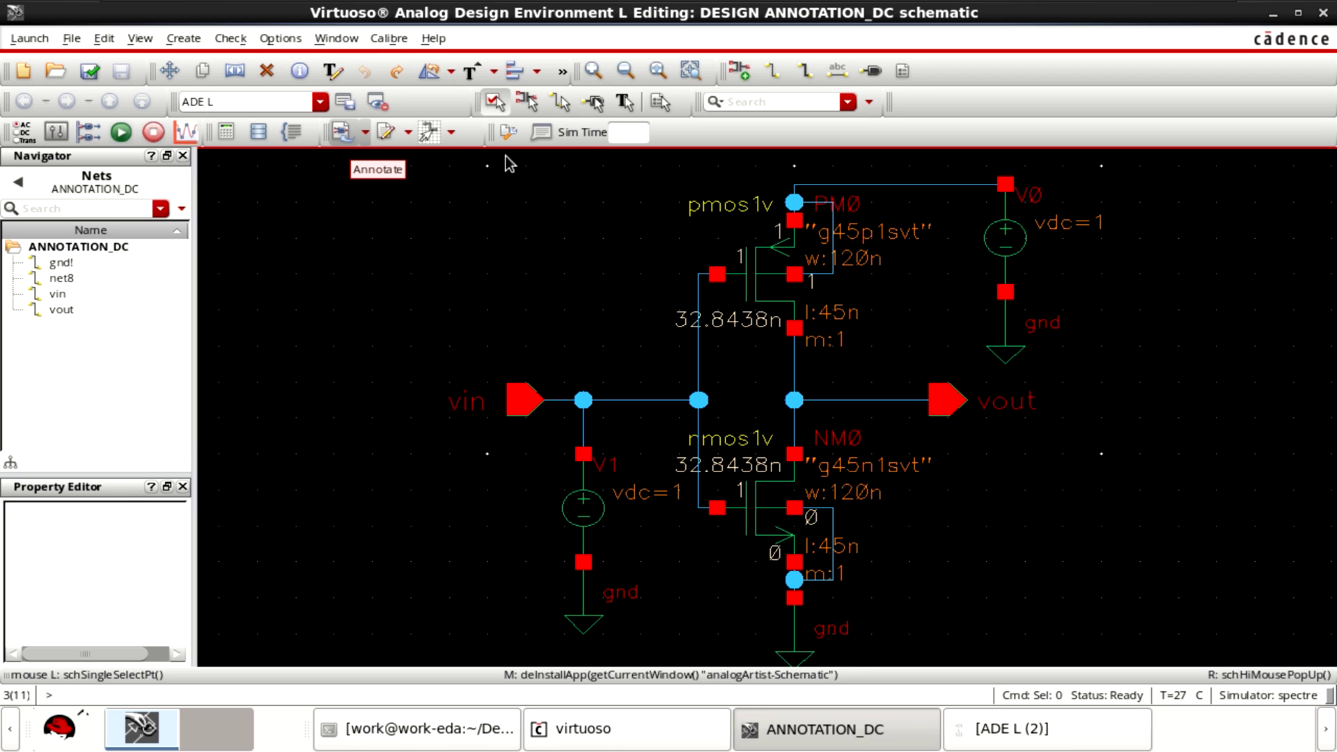
{"action": "left_click", "coordinate": [363, 135]}
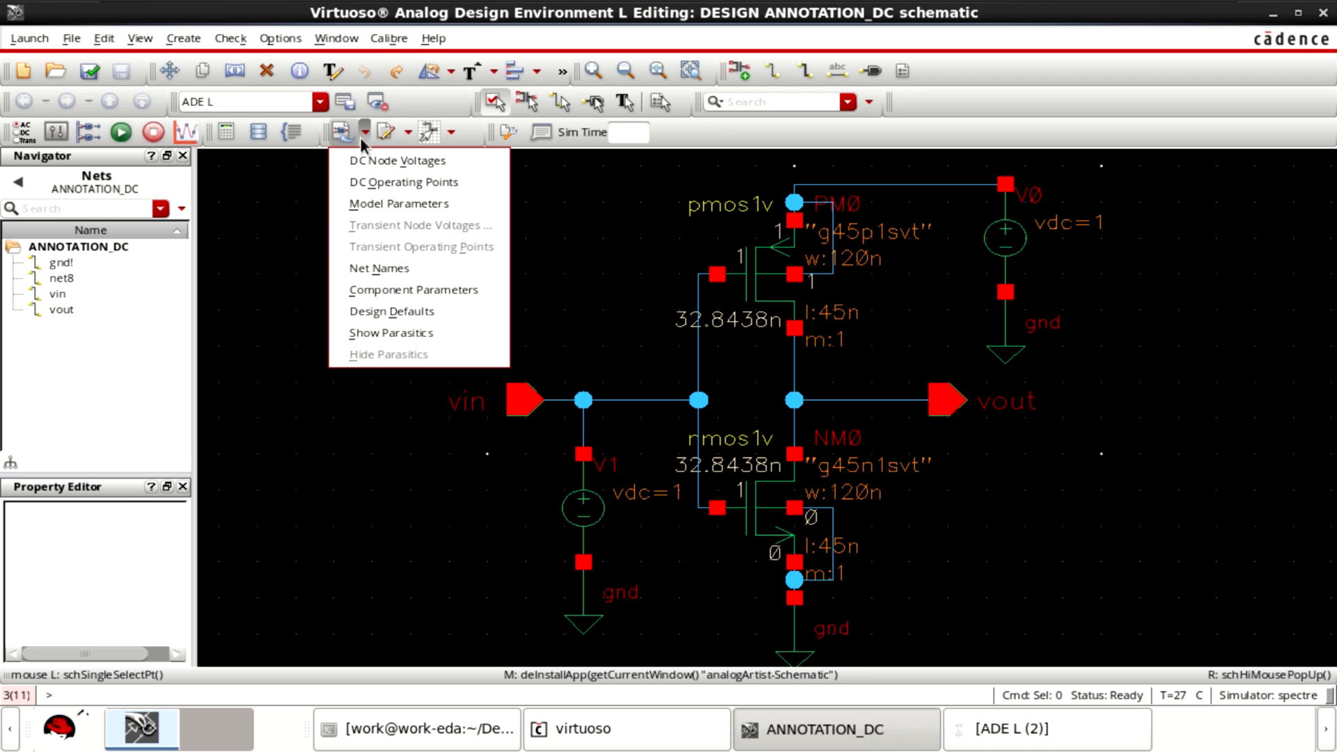
{"action": "left_click", "coordinate": [458, 184]}
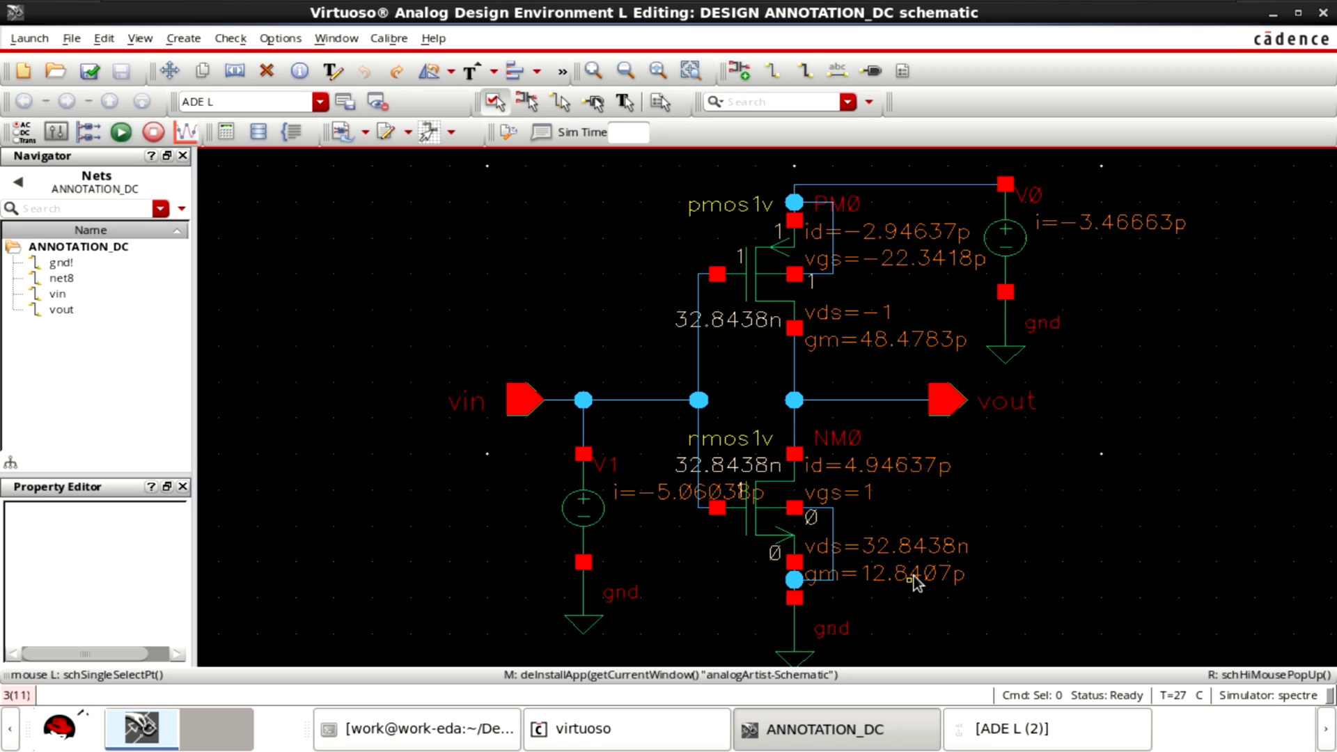
Step: Switch the schematic annotations back to component parameters
{"action": "left_click", "coordinate": [364, 132]}
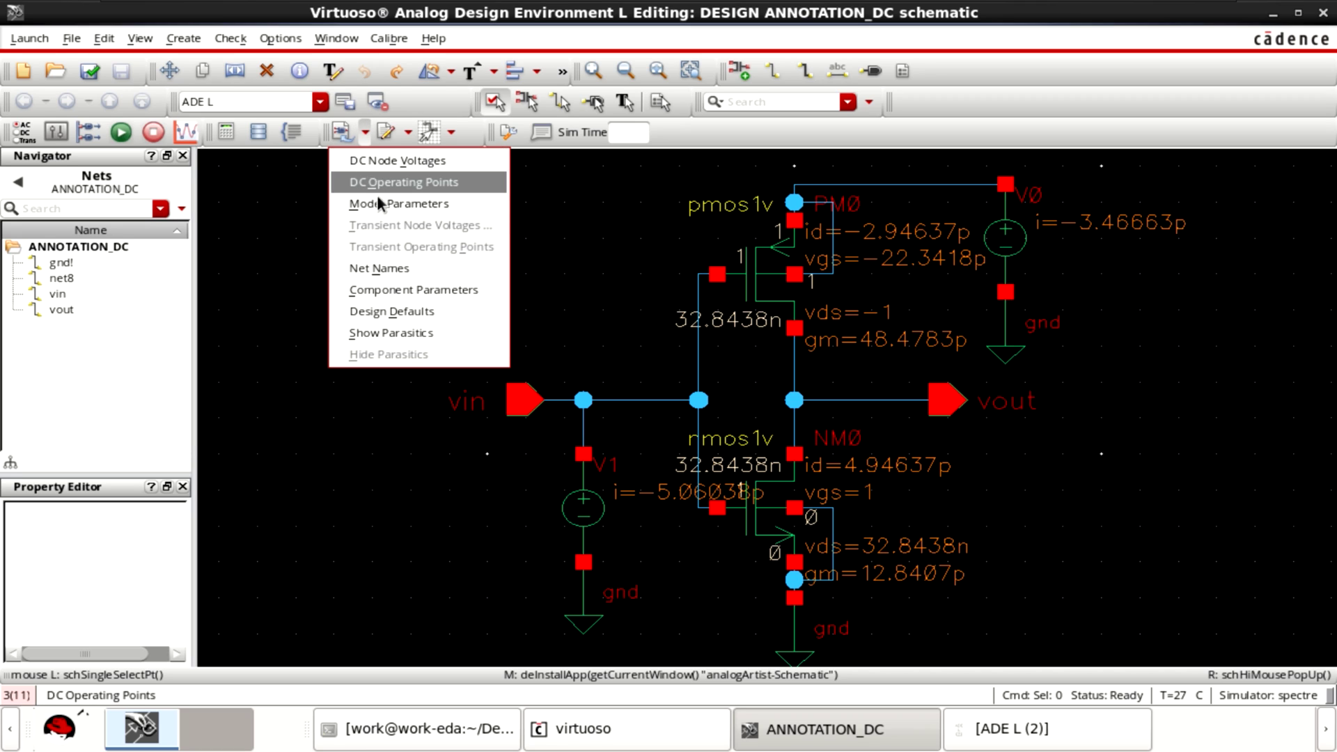
{"action": "left_click", "coordinate": [417, 289]}
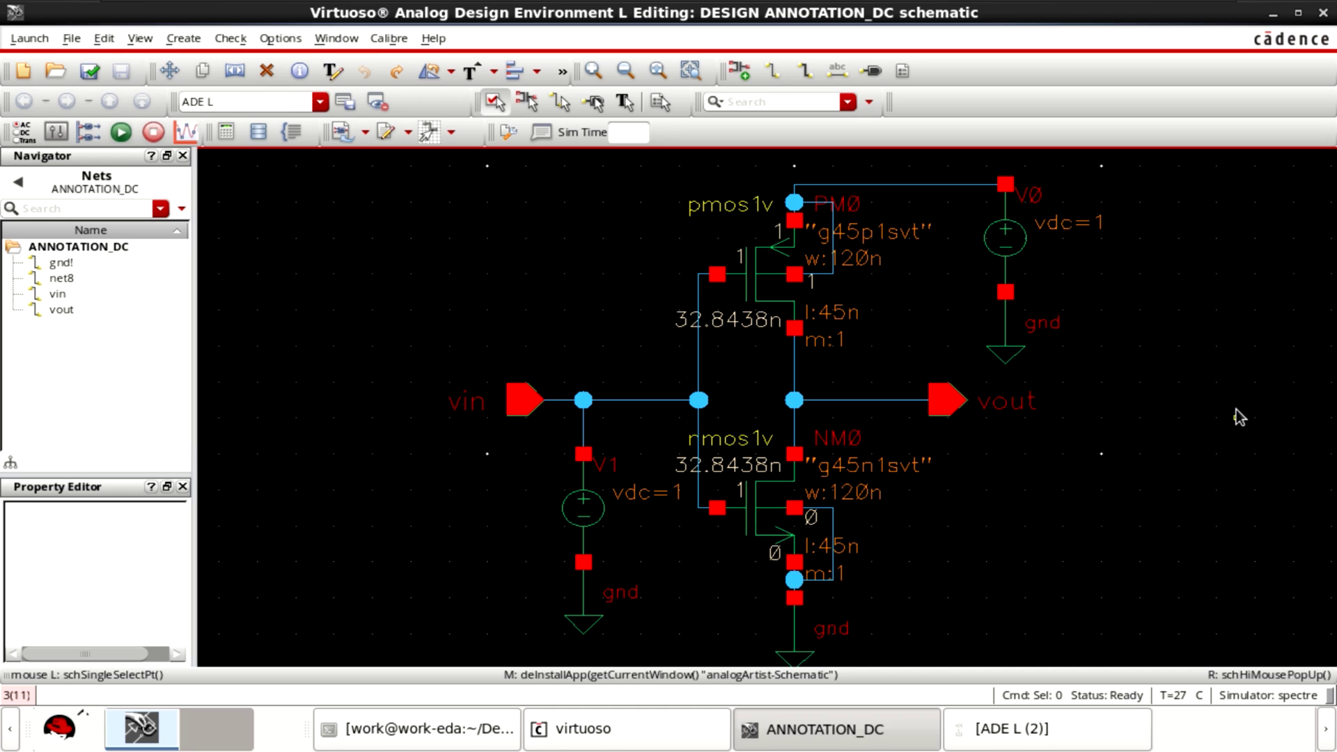
Step: Show the DC operating points on the transistors and voltage sources again
{"action": "right_click", "coordinate": [1109, 330]}
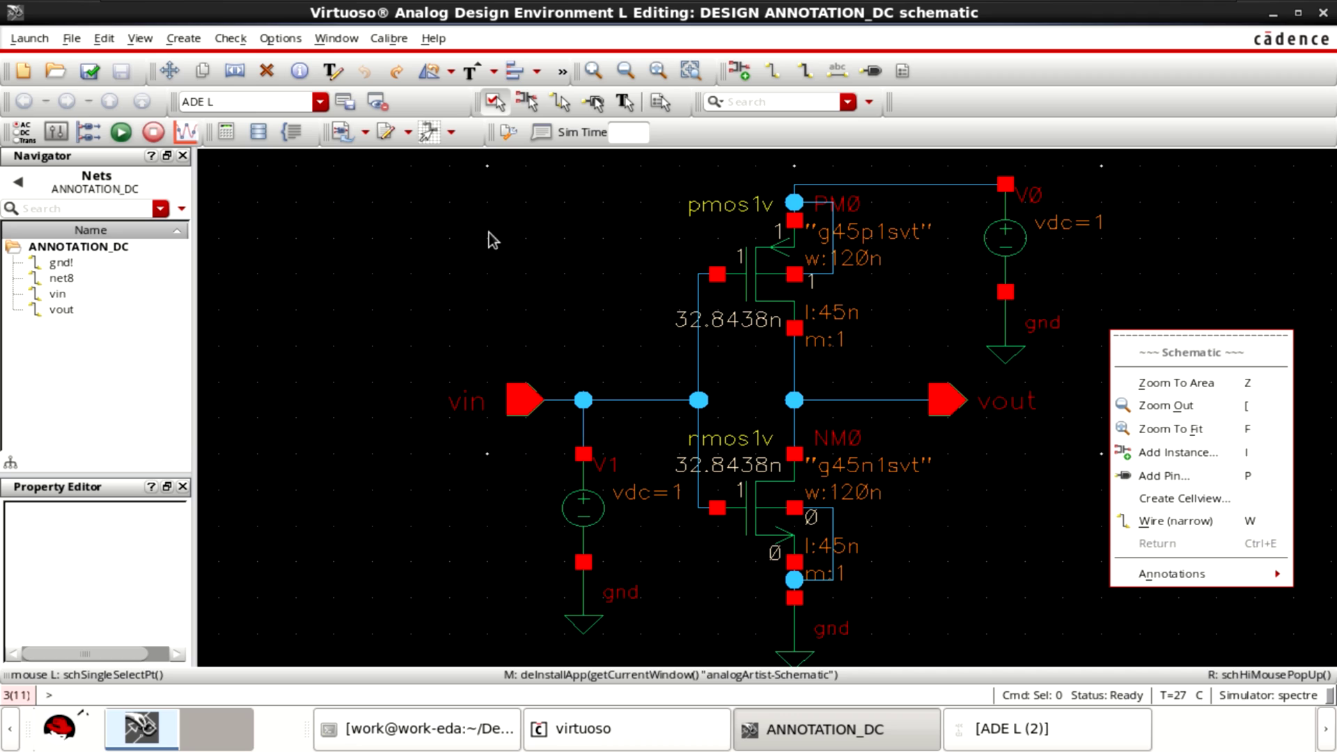
{"action": "mouse_move", "coordinate": [1176, 574]}
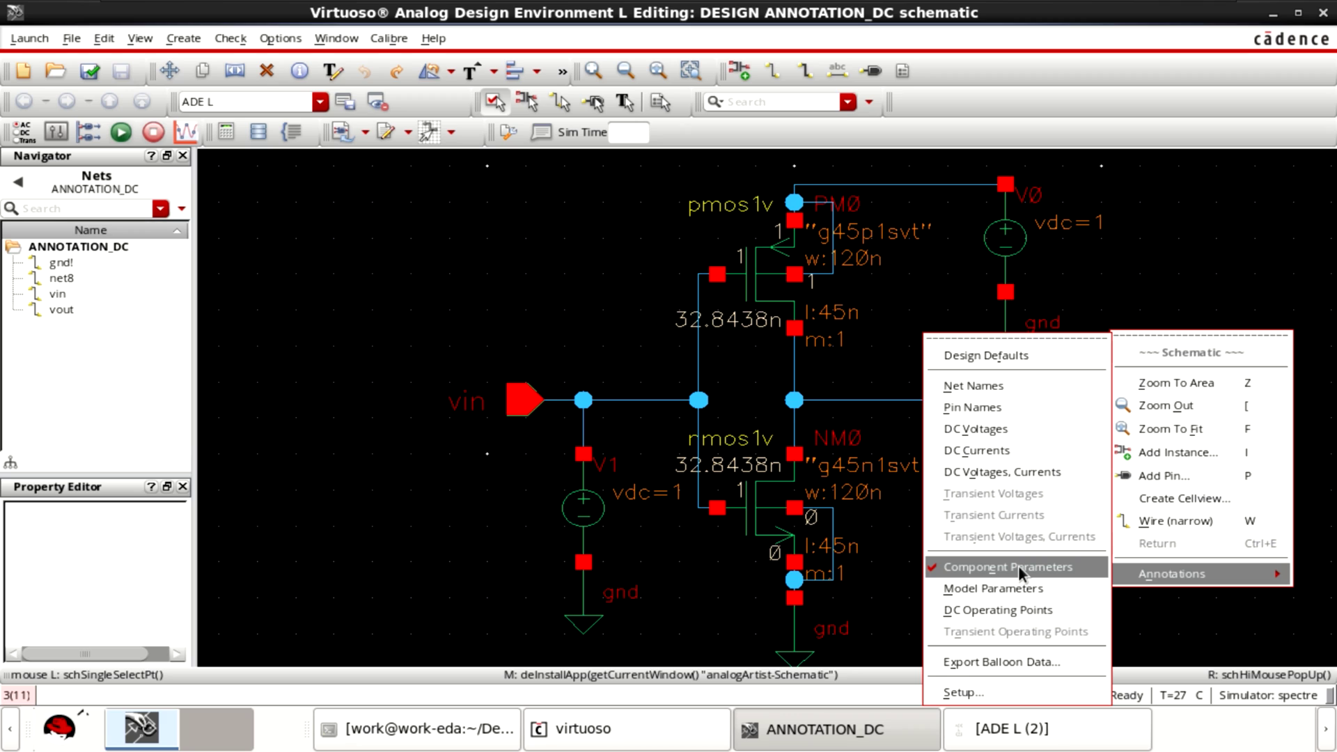
{"action": "left_click", "coordinate": [1024, 604]}
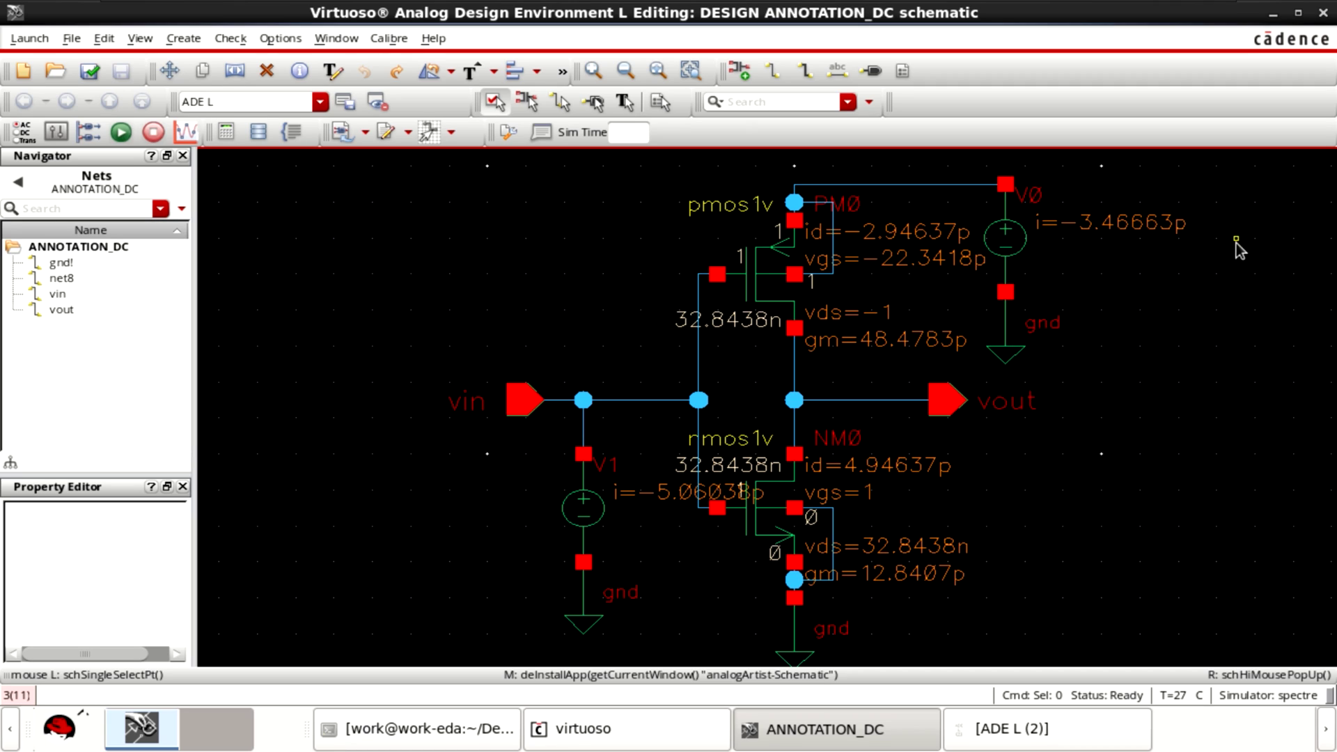
Step: Return the schematic labels to component parameters
{"action": "right_click", "coordinate": [1129, 301]}
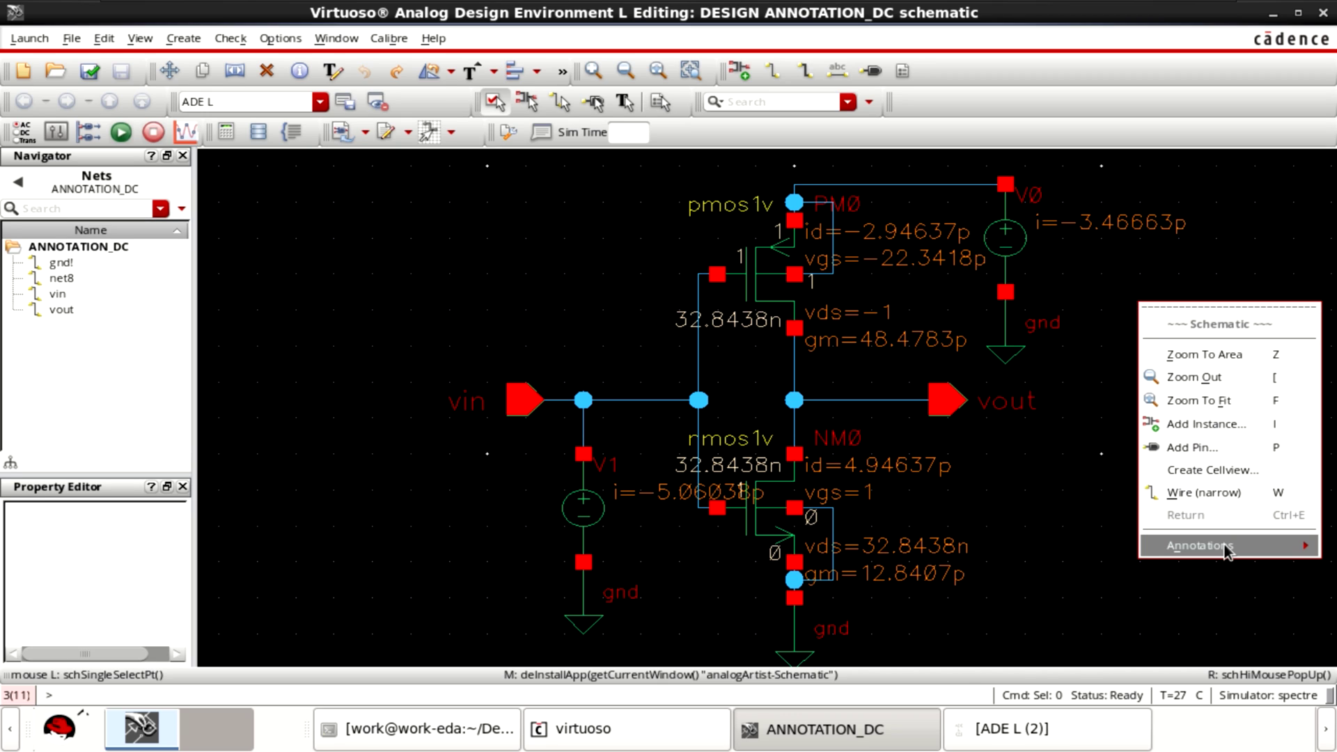
{"action": "mouse_move", "coordinate": [1226, 552]}
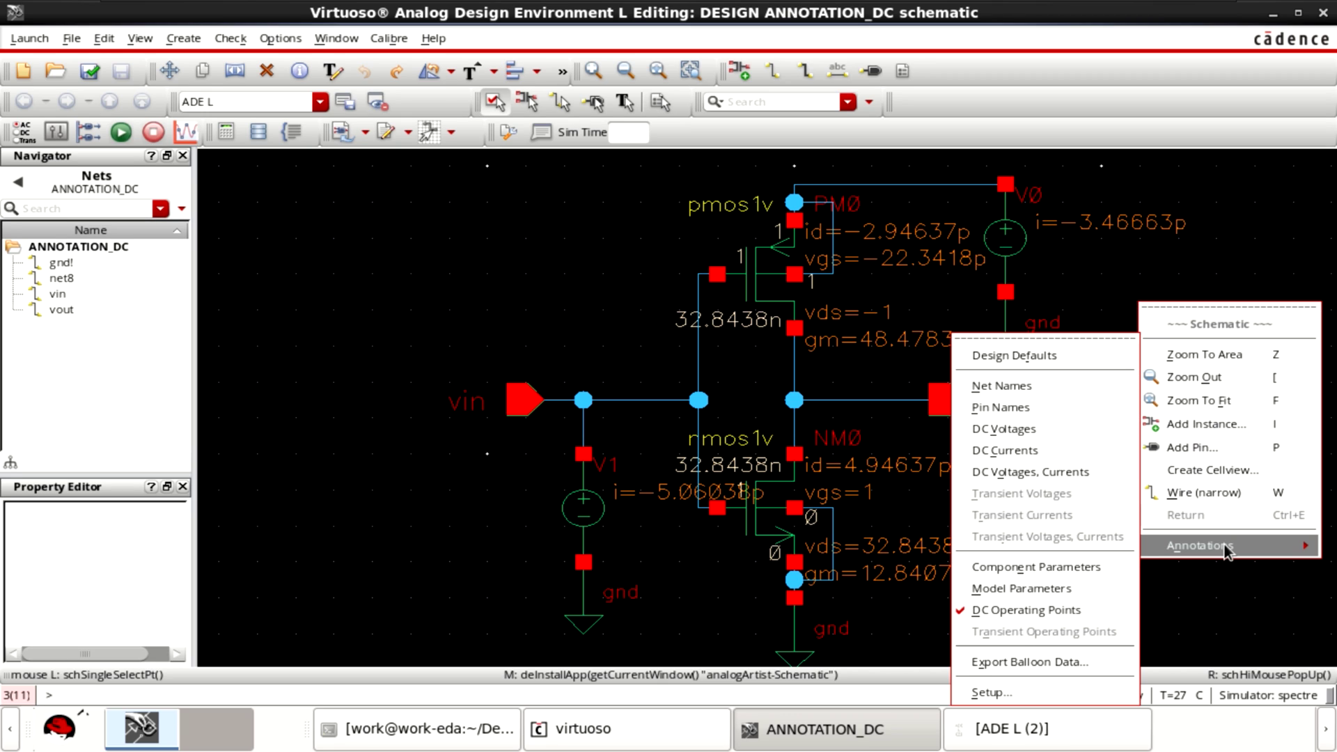
{"action": "left_click", "coordinate": [1075, 567]}
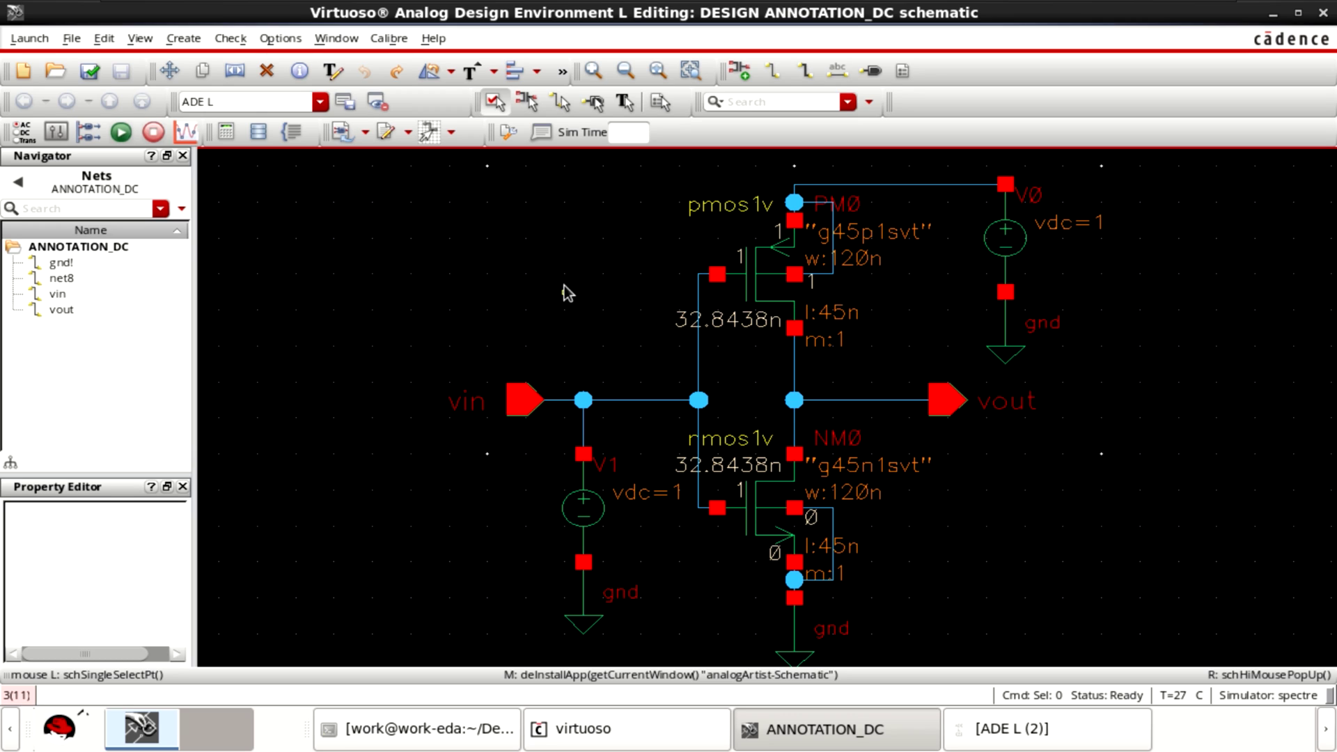
Step: Set the schematic annotations to DC operating points for all devices
{"action": "left_click", "coordinate": [140, 38]}
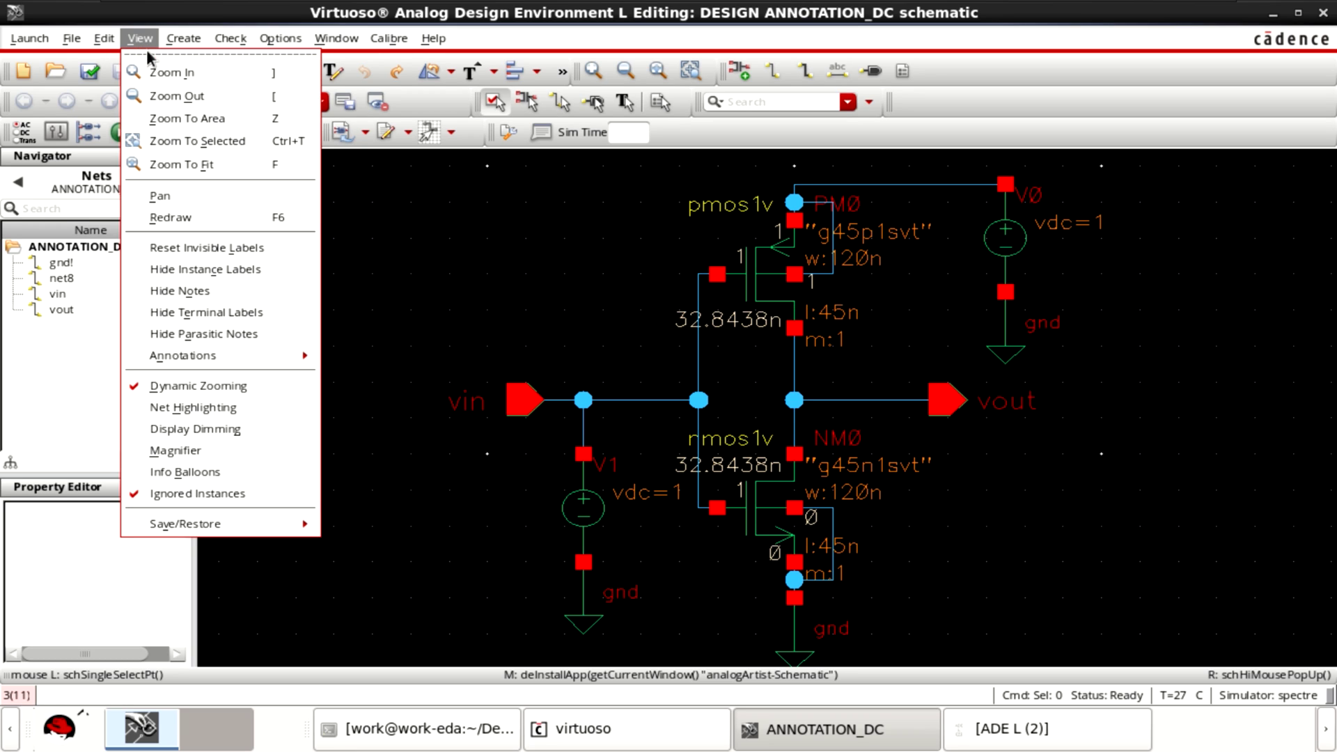
{"action": "mouse_move", "coordinate": [218, 365]}
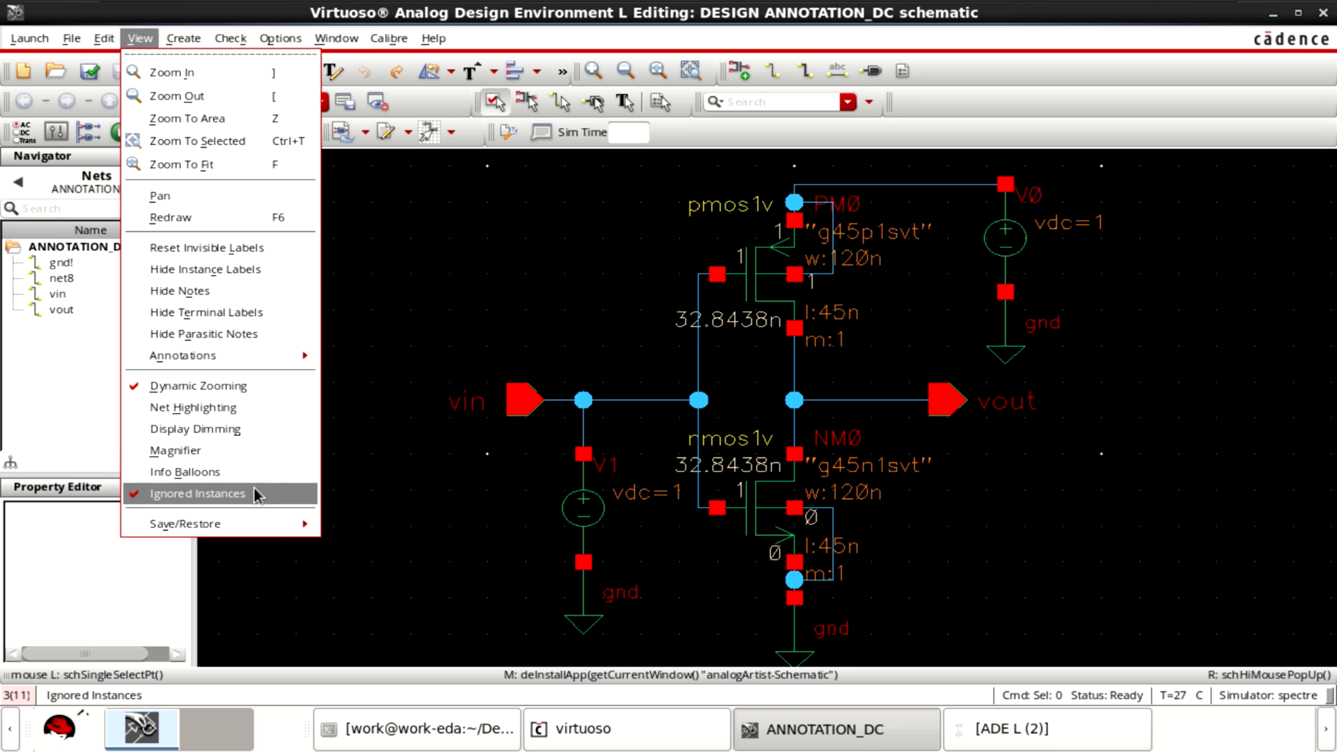
{"action": "mouse_move", "coordinate": [260, 359]}
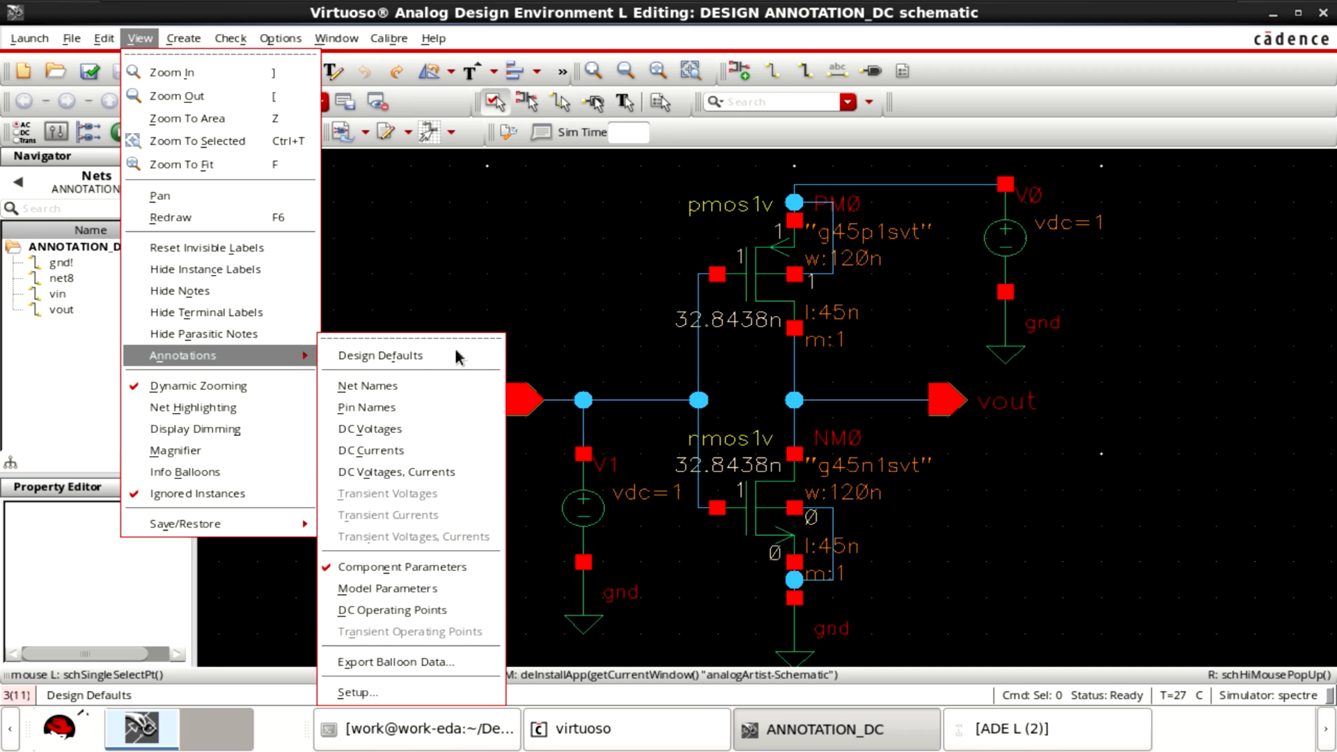
{"action": "left_click", "coordinate": [478, 610]}
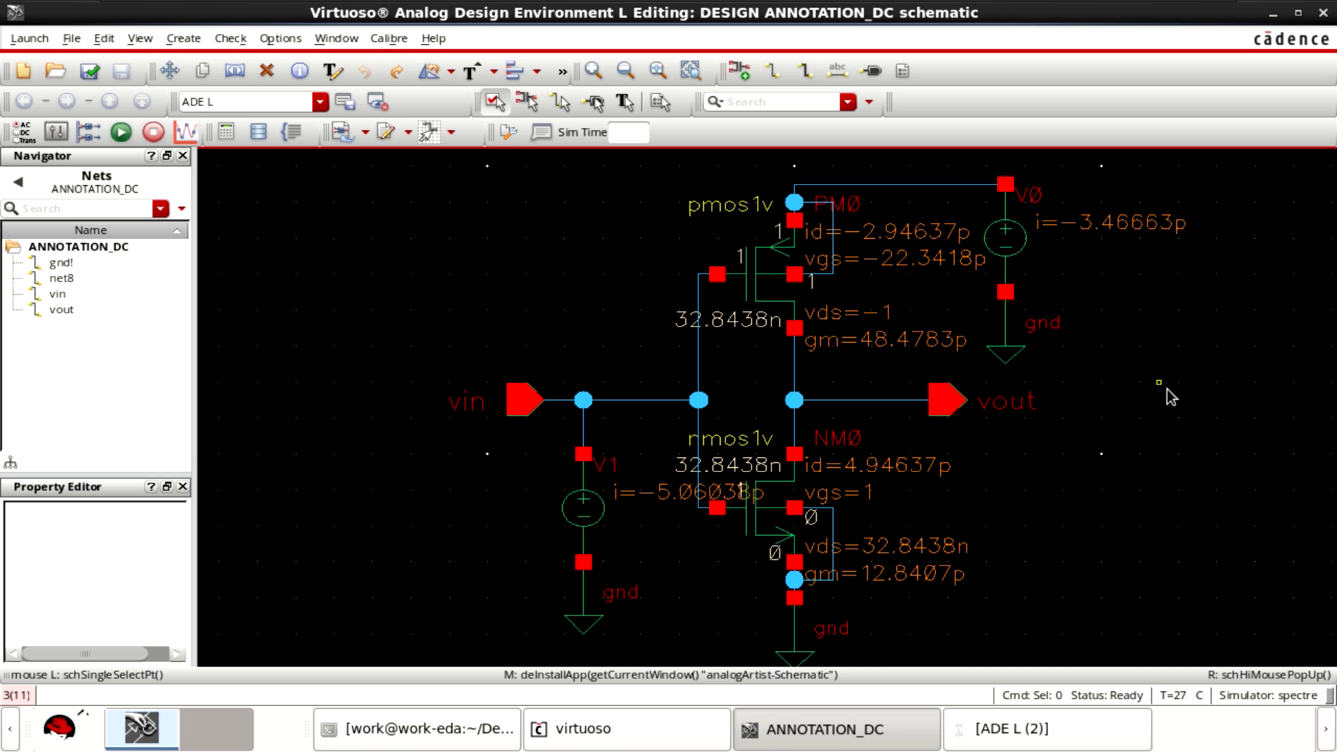
Step: Restore the component parameters as the schematic's device annotations
{"action": "left_click", "coordinate": [140, 37]}
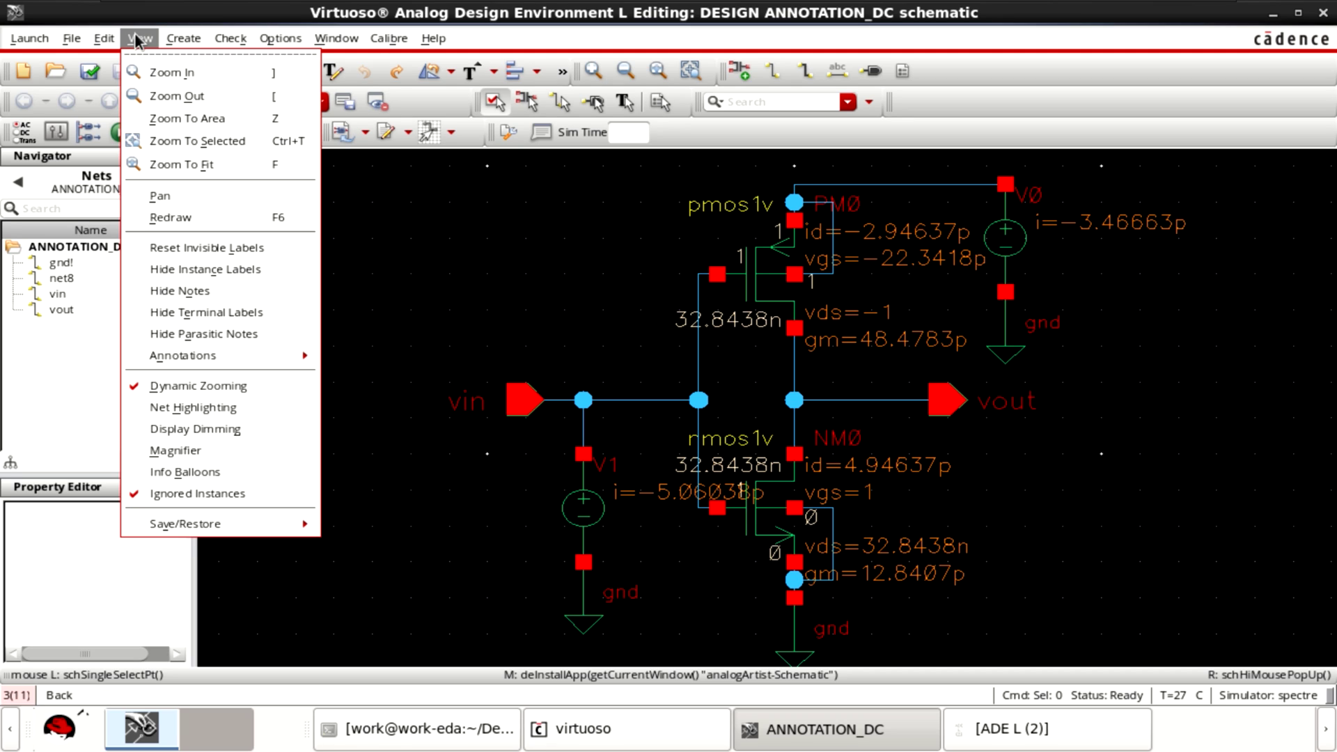
{"action": "mouse_move", "coordinate": [209, 355]}
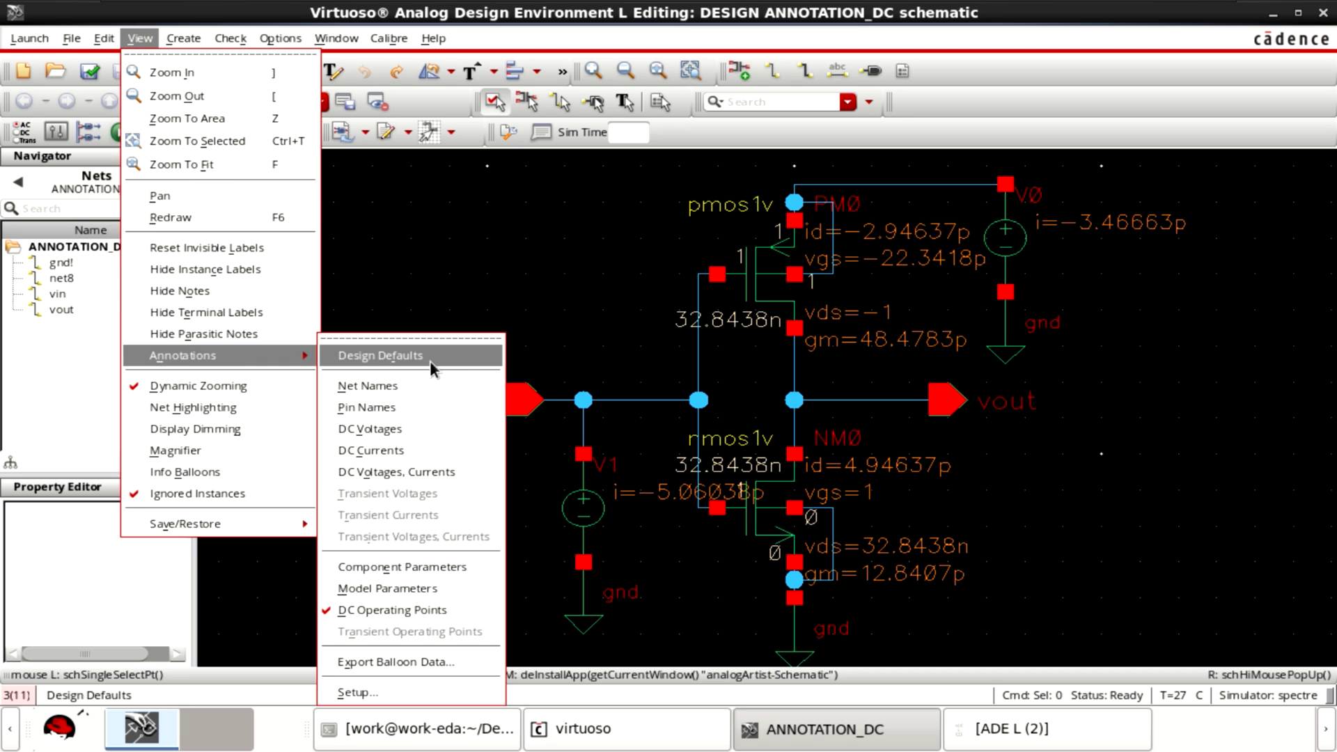
{"action": "left_click", "coordinate": [393, 568]}
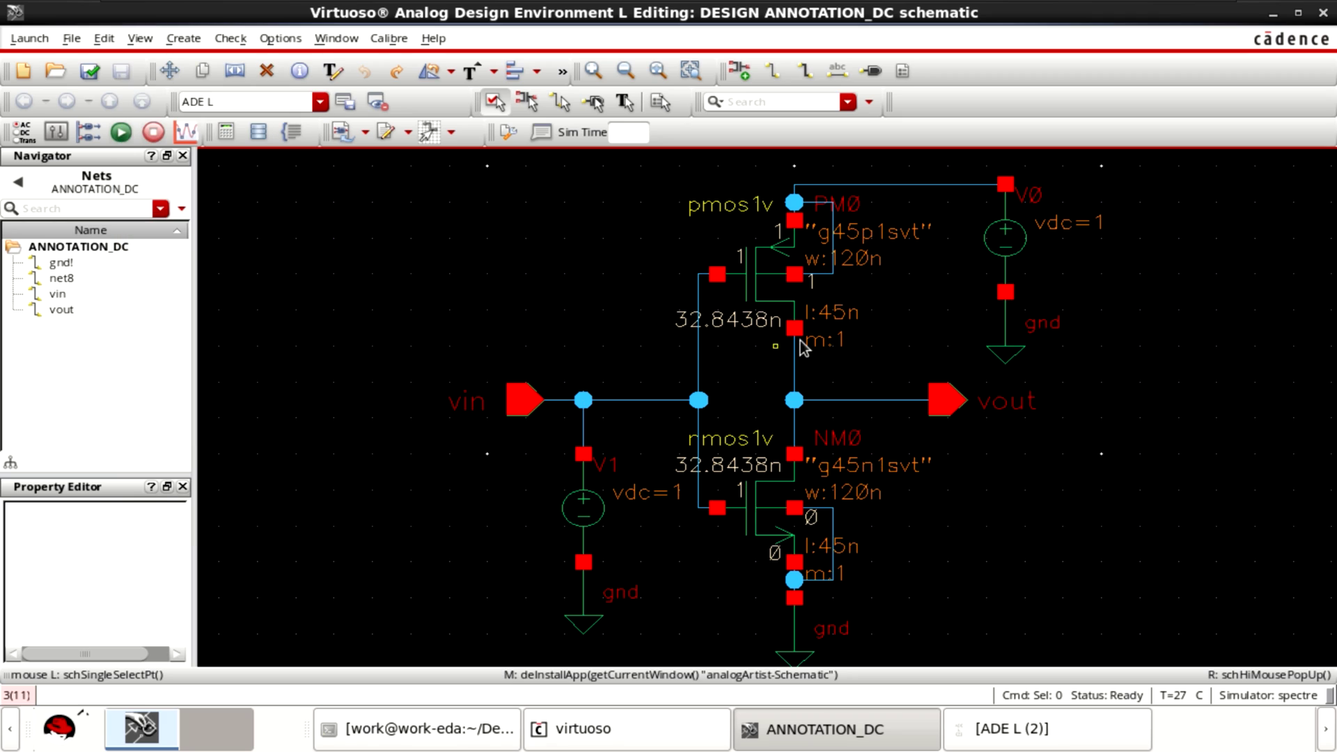
{"action": "left_click", "coordinate": [182, 40]}
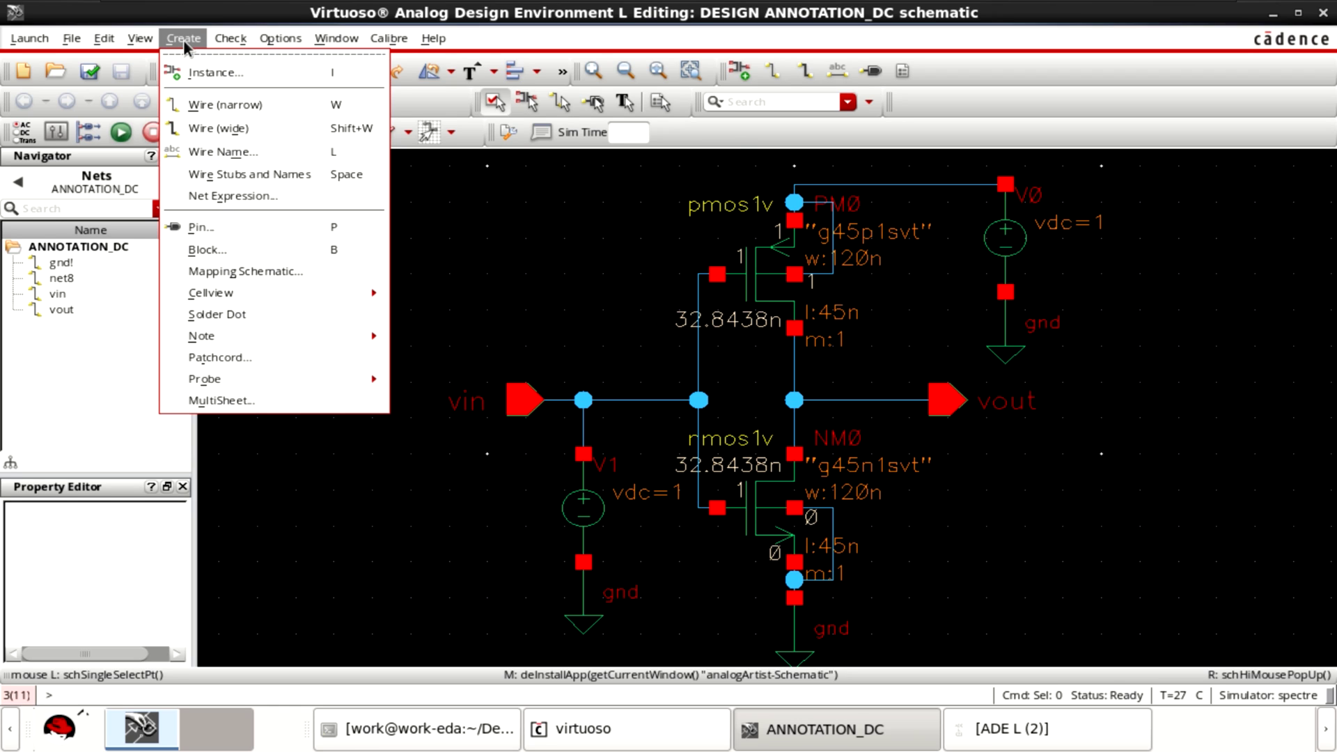
{"action": "mouse_move", "coordinate": [280, 39]}
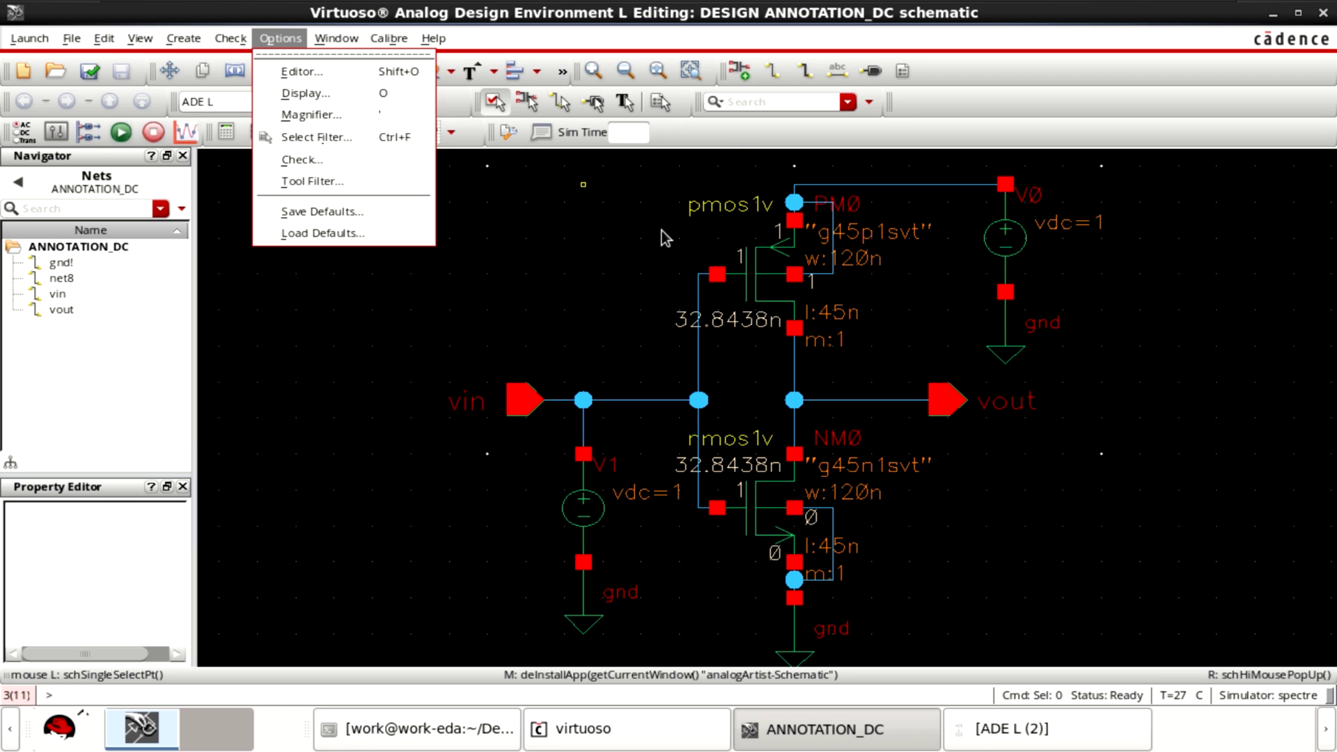
{"action": "left_click", "coordinate": [862, 299]}
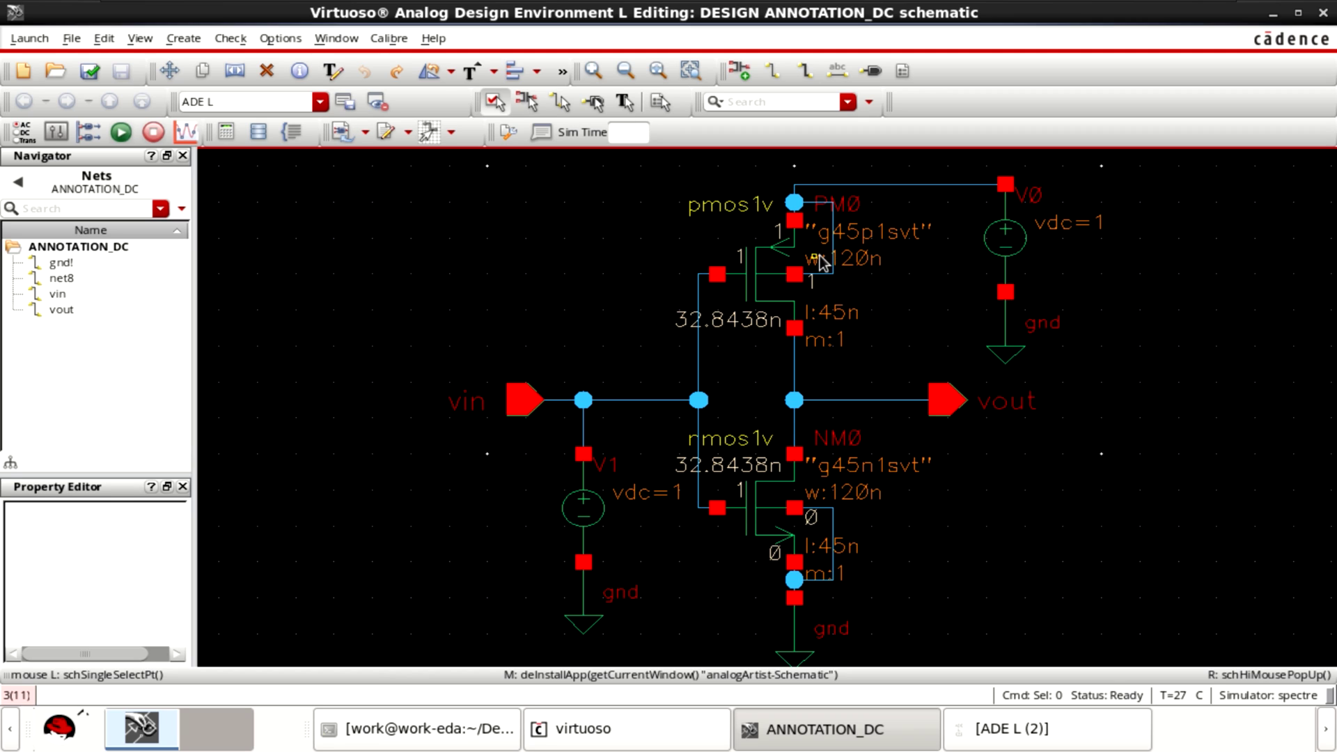
Step: Annotate the schematic's transistors and voltage sources with their DC operating points once more
{"action": "right_click", "coordinate": [1155, 313]}
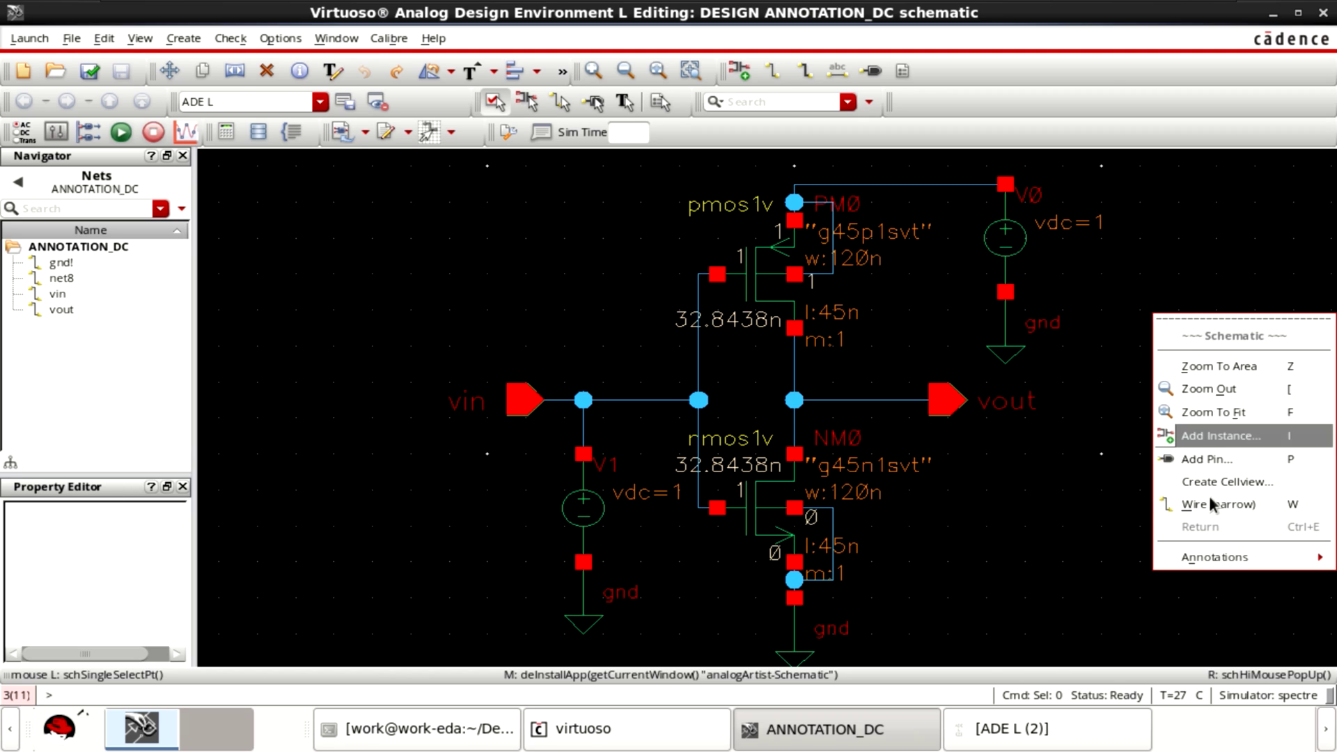
{"action": "mouse_move", "coordinate": [1224, 561]}
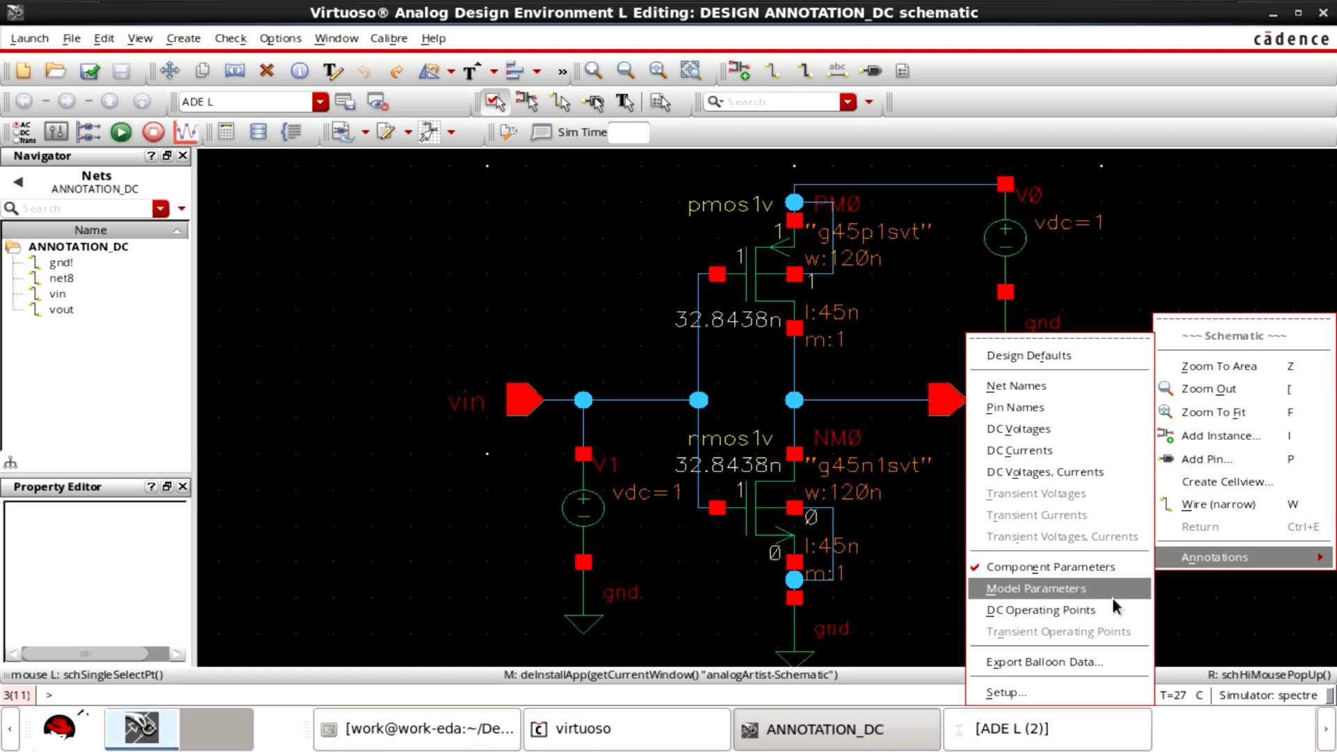
{"action": "left_click", "coordinate": [1098, 610]}
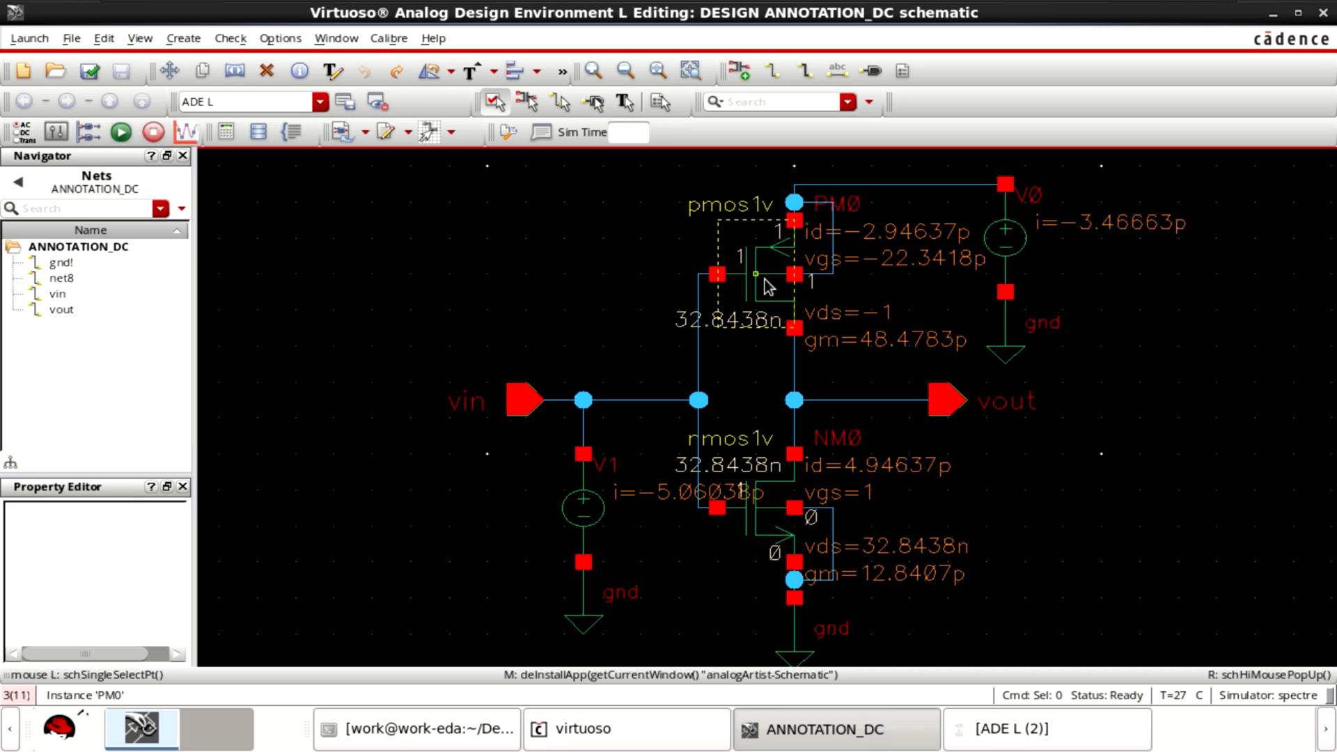
Step: Switch the schematic annotations back to component parameters, and check and save the schematic
{"action": "right_click", "coordinate": [1167, 324]}
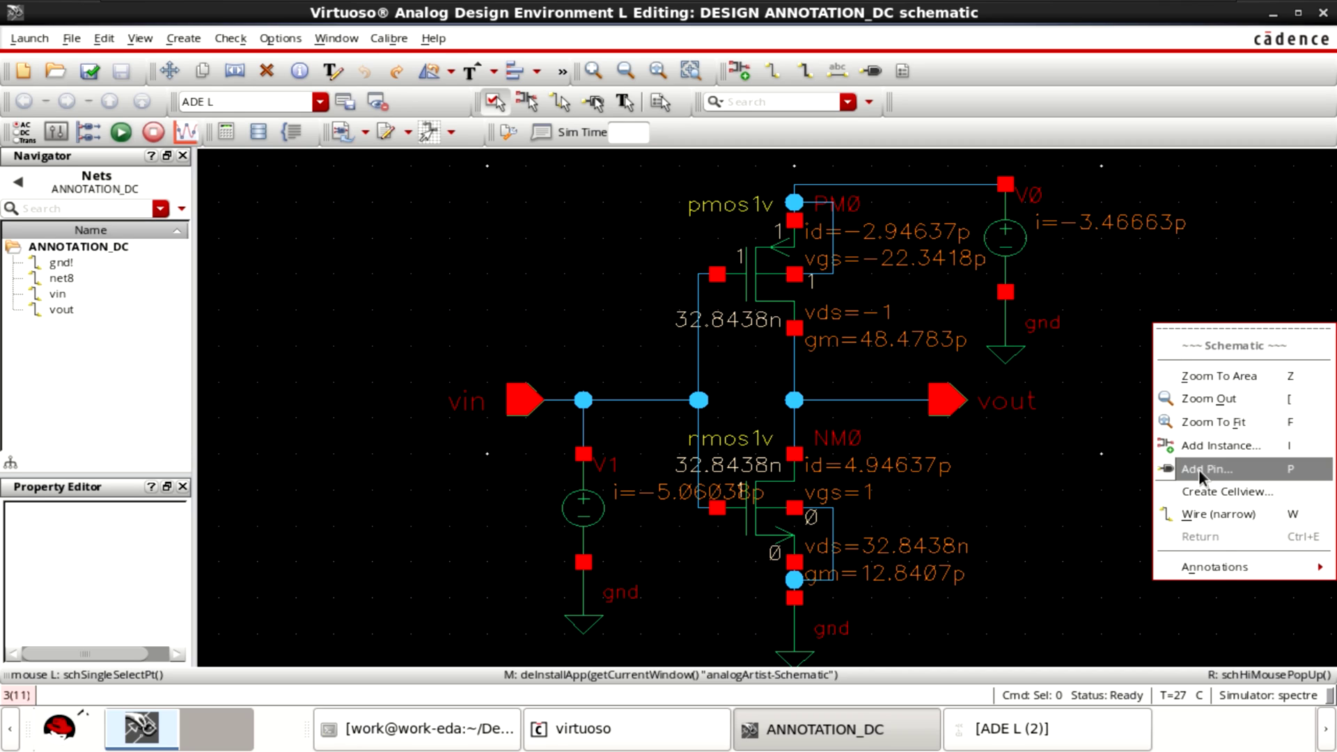
{"action": "mouse_move", "coordinate": [1218, 565]}
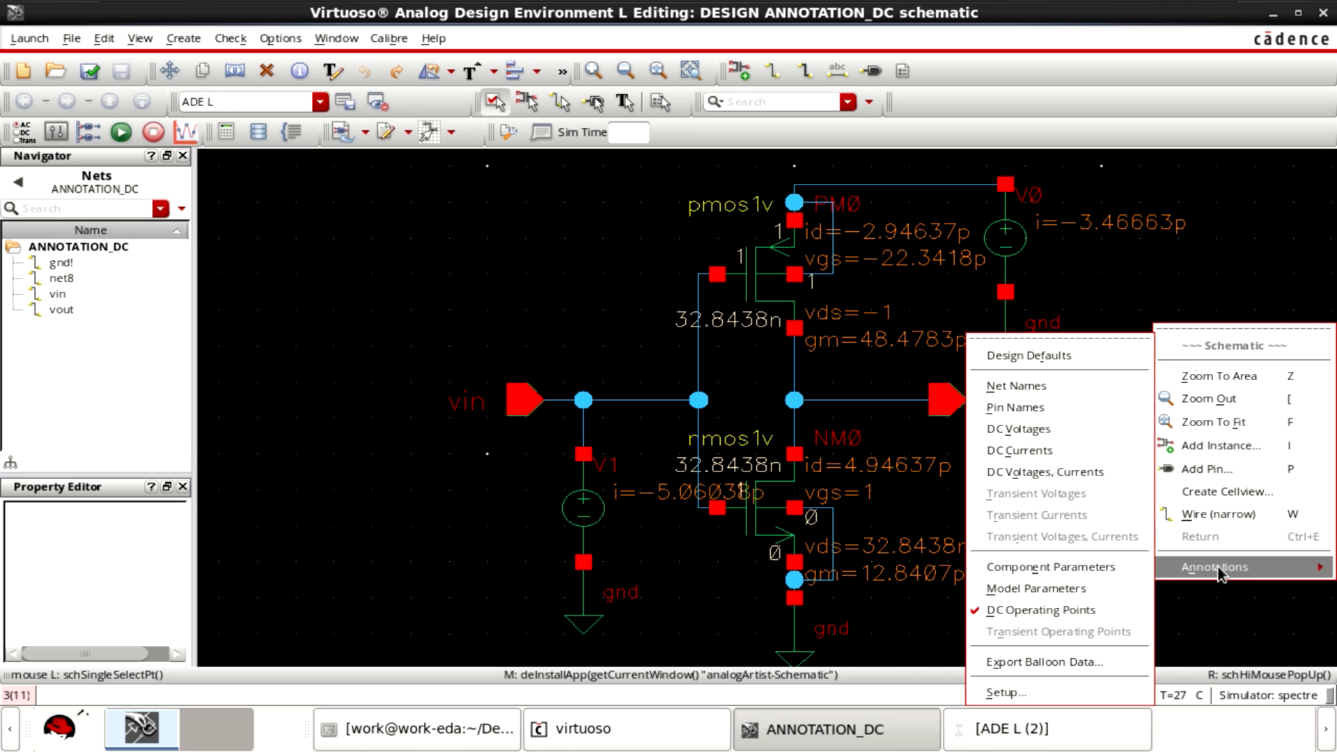
{"action": "left_click", "coordinate": [1101, 566]}
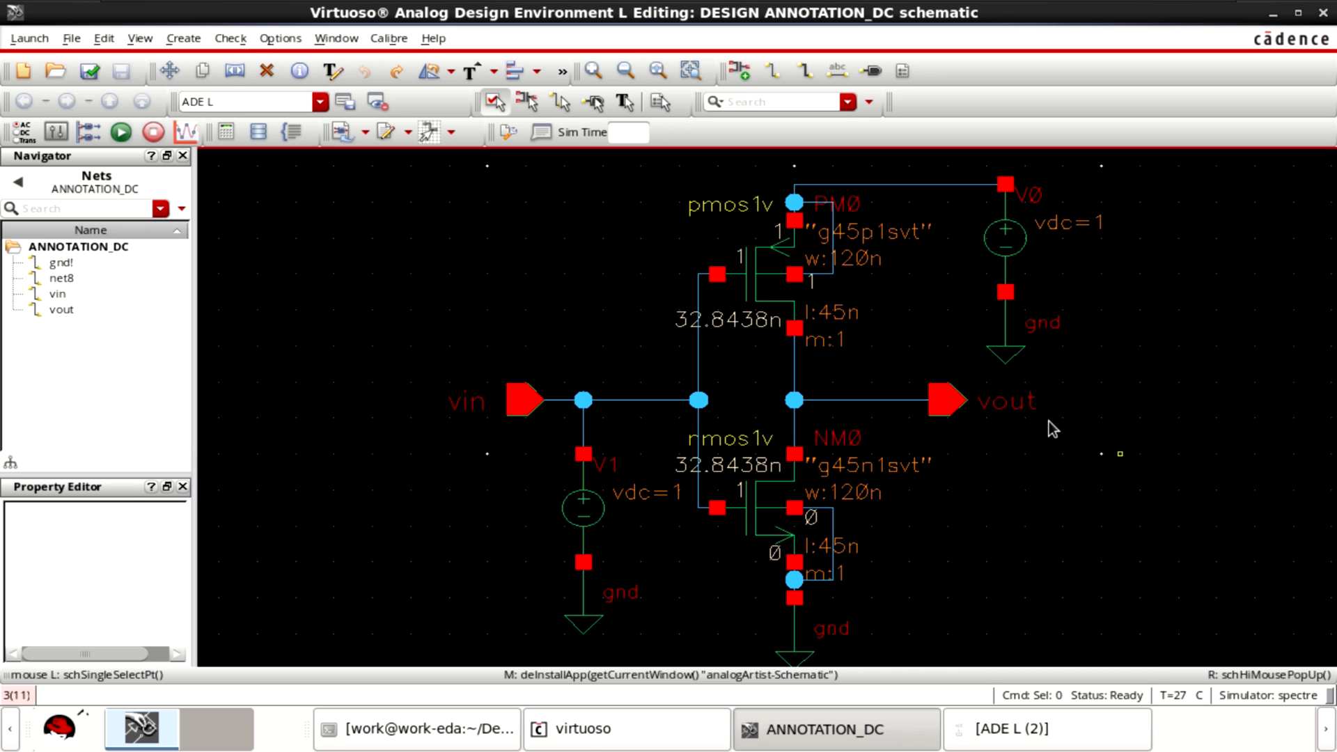
{"action": "left_click", "coordinate": [87, 70]}
Step: From the ADE L window, print the DC operating points of the PMOS transistor PM0 to the Results Display Window
{"action": "left_click", "coordinate": [1051, 731]}
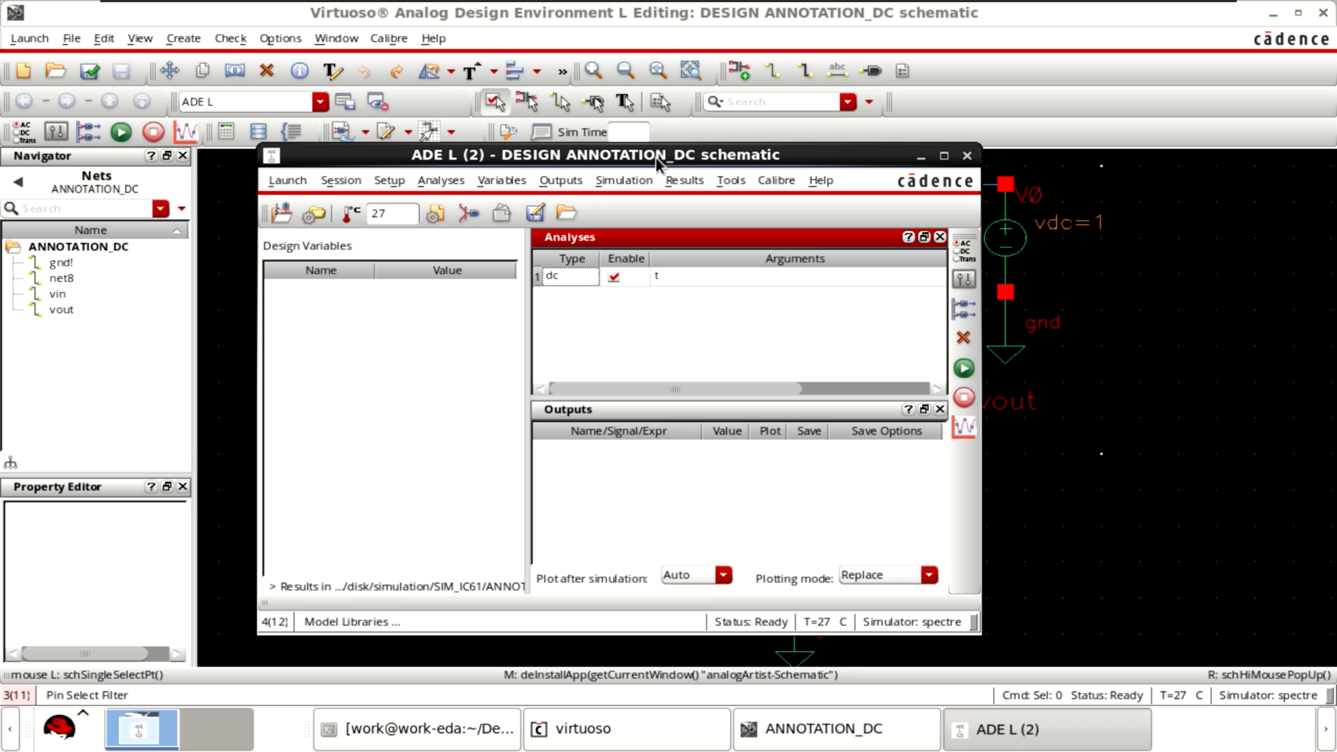
{"action": "left_click", "coordinate": [680, 182]}
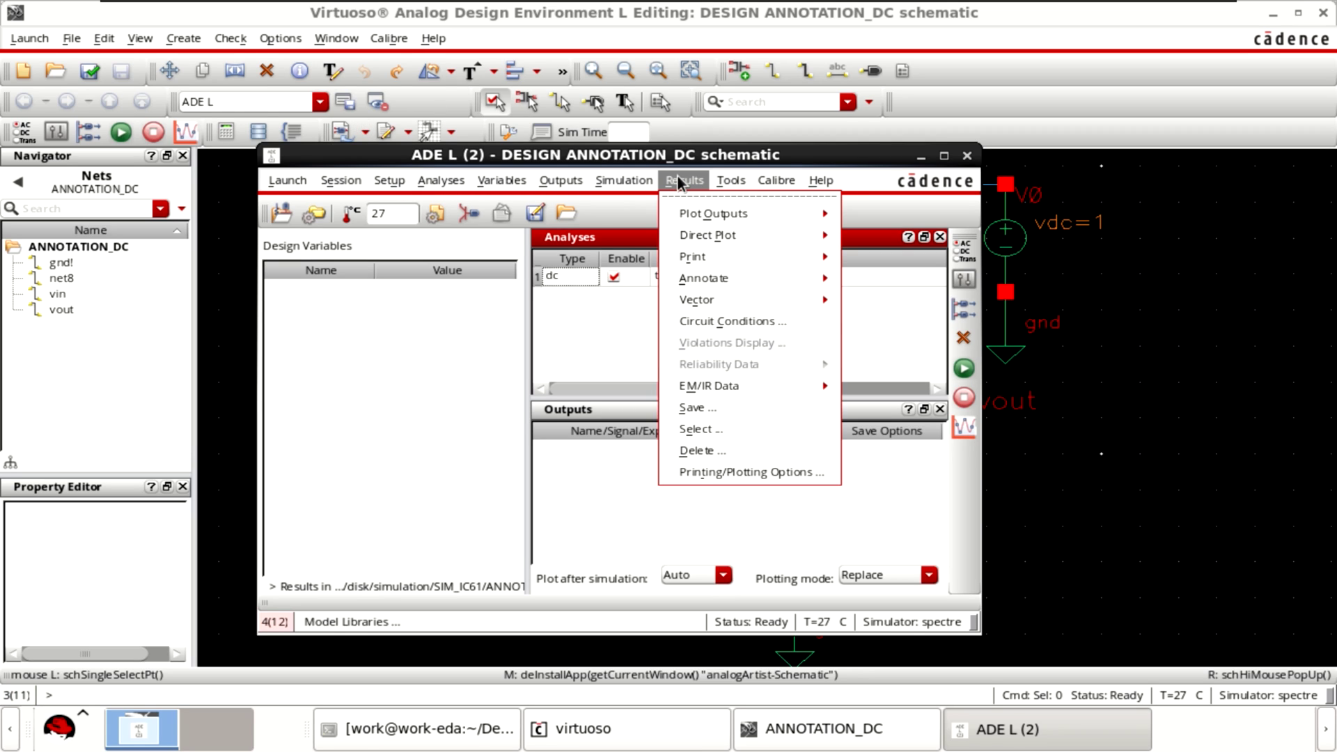
{"action": "mouse_move", "coordinate": [735, 278]}
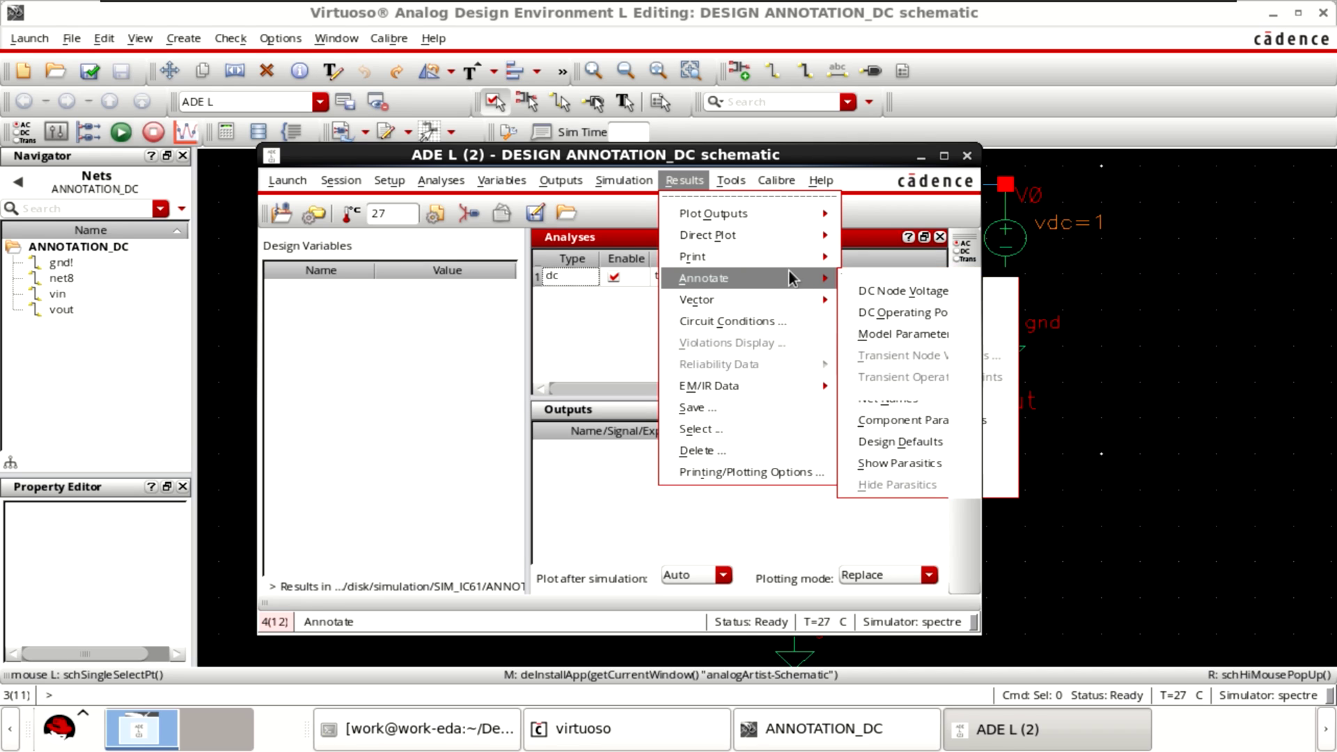
{"action": "mouse_move", "coordinate": [782, 262]}
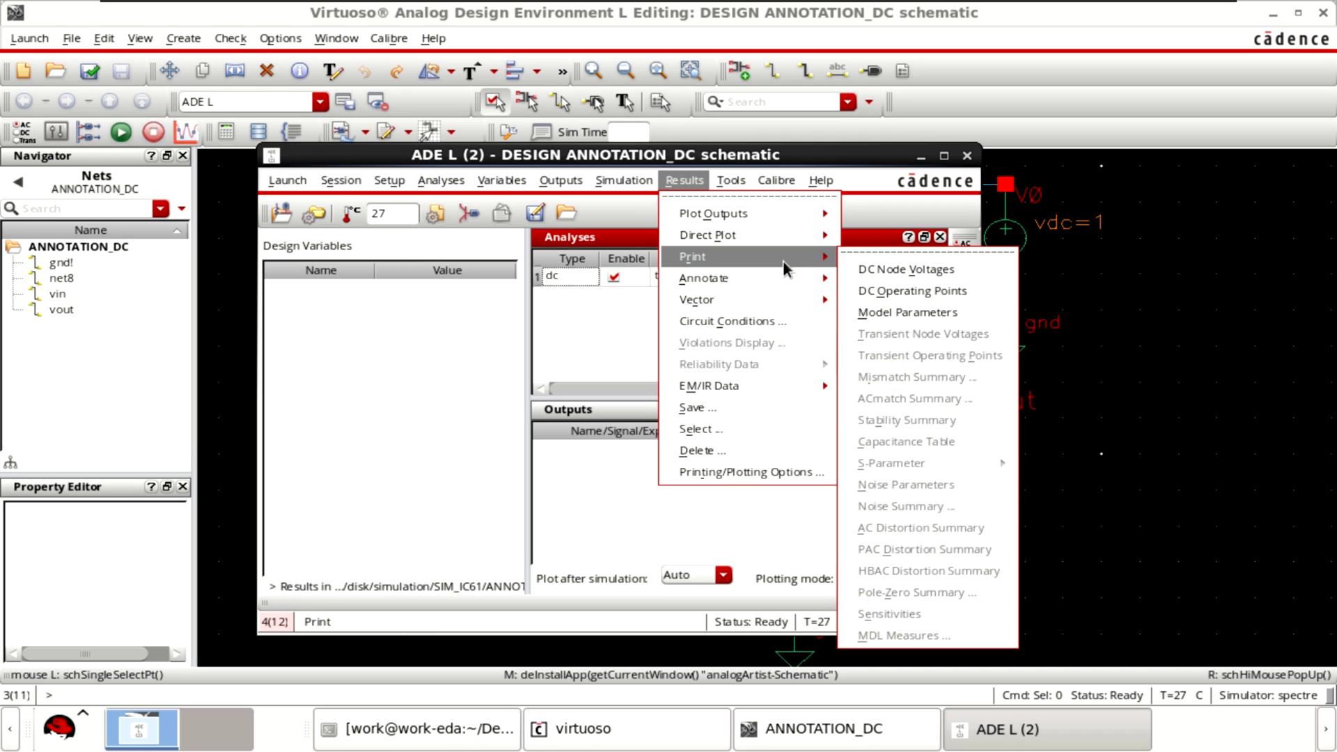
{"action": "left_click", "coordinate": [978, 295]}
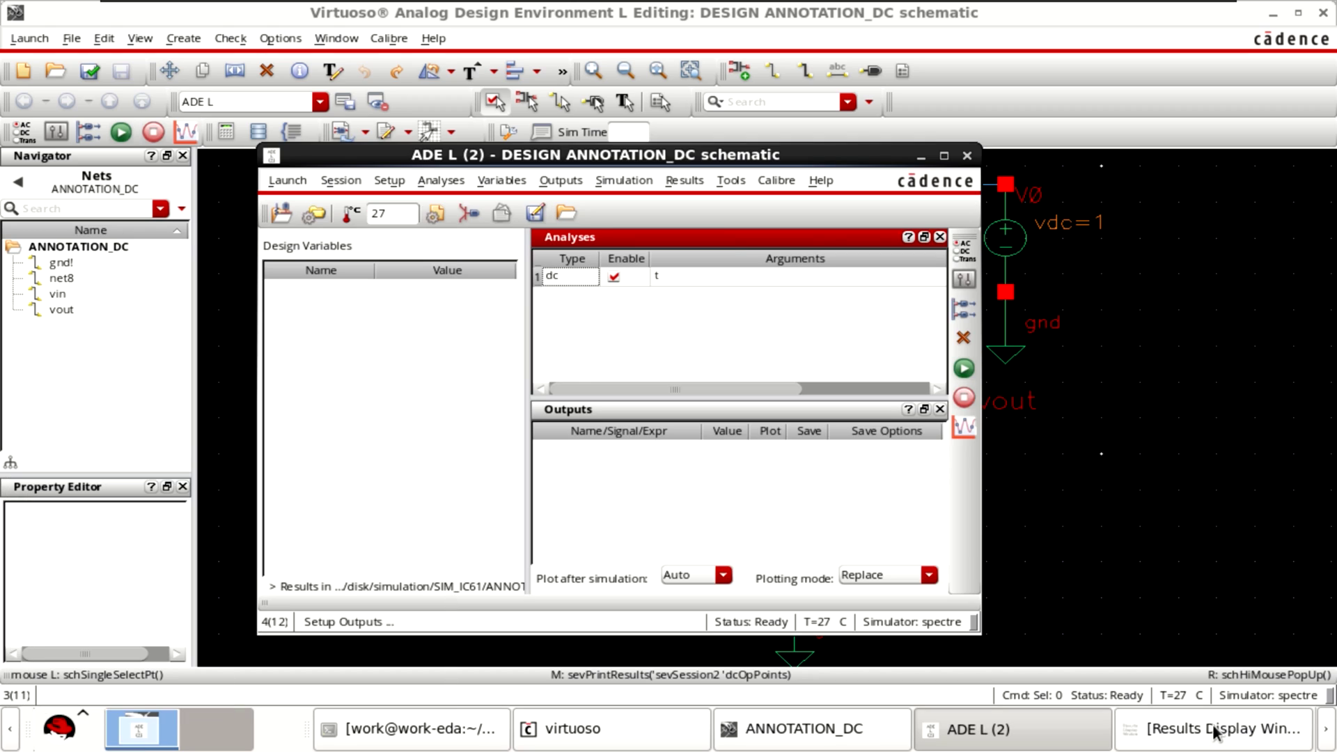
{"action": "left_click", "coordinate": [1215, 728]}
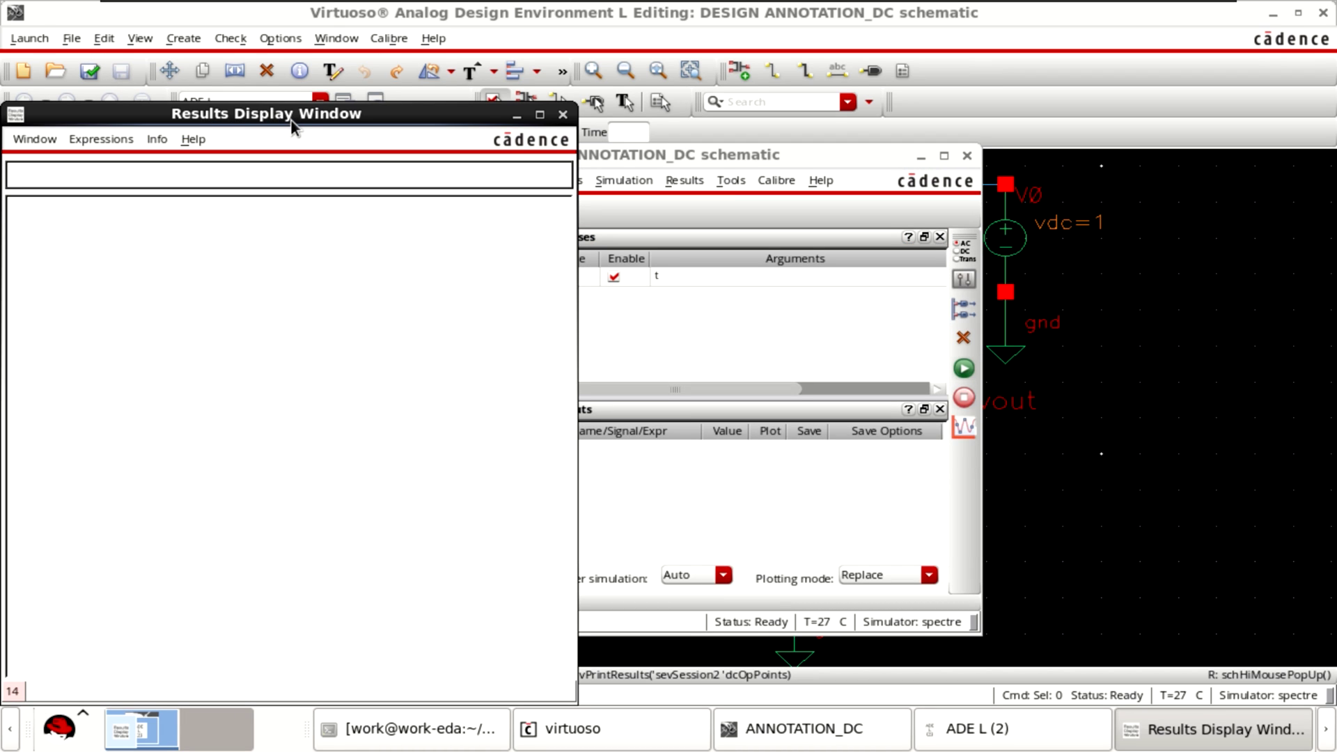
{"action": "left_click", "coordinate": [920, 156]}
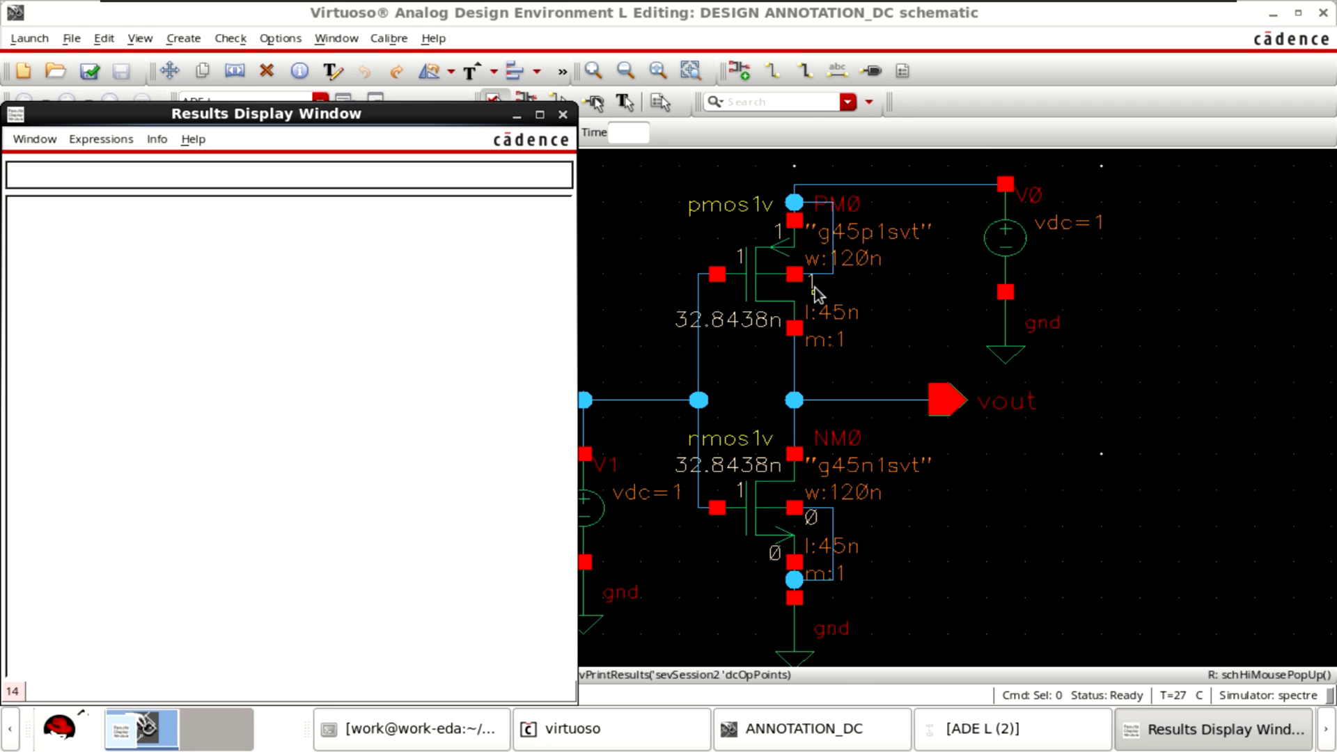
{"action": "left_click", "coordinate": [768, 270]}
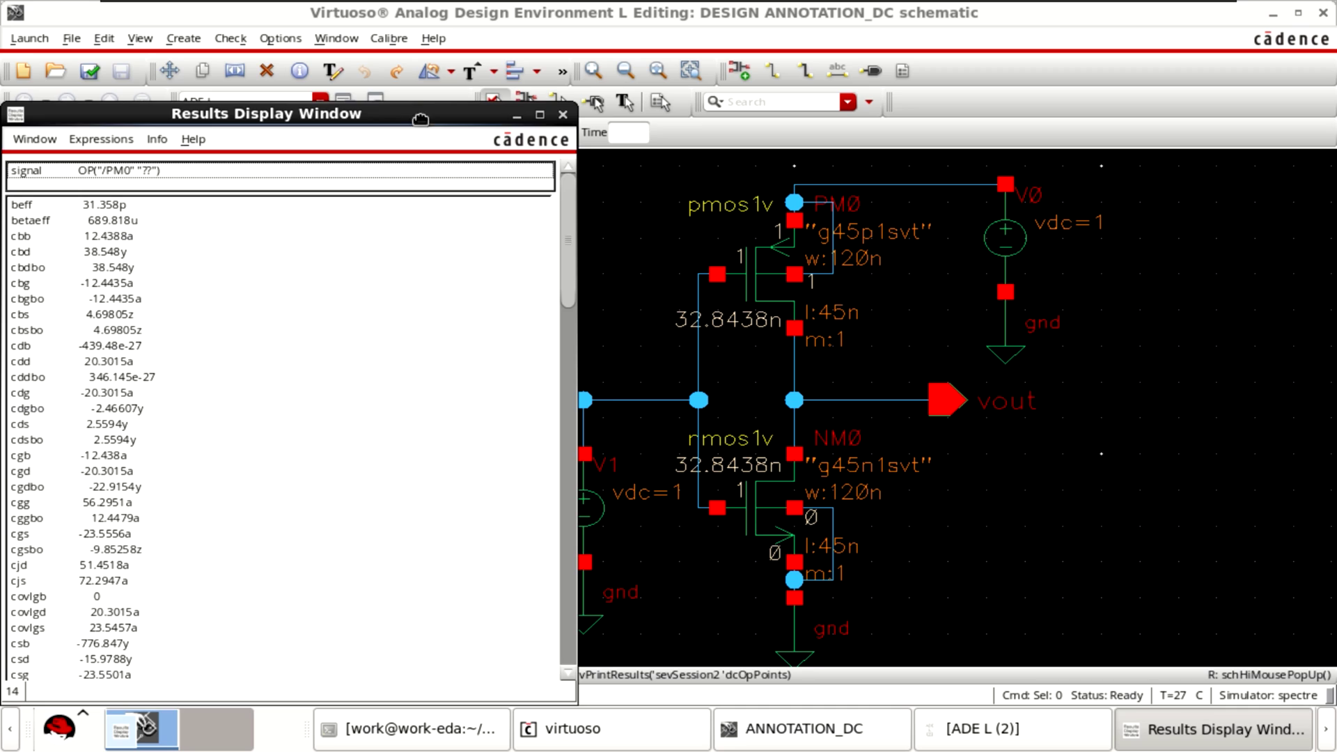
{"action": "left_click_drag", "start_coordinate": [419, 117], "coordinate": [459, 61]}
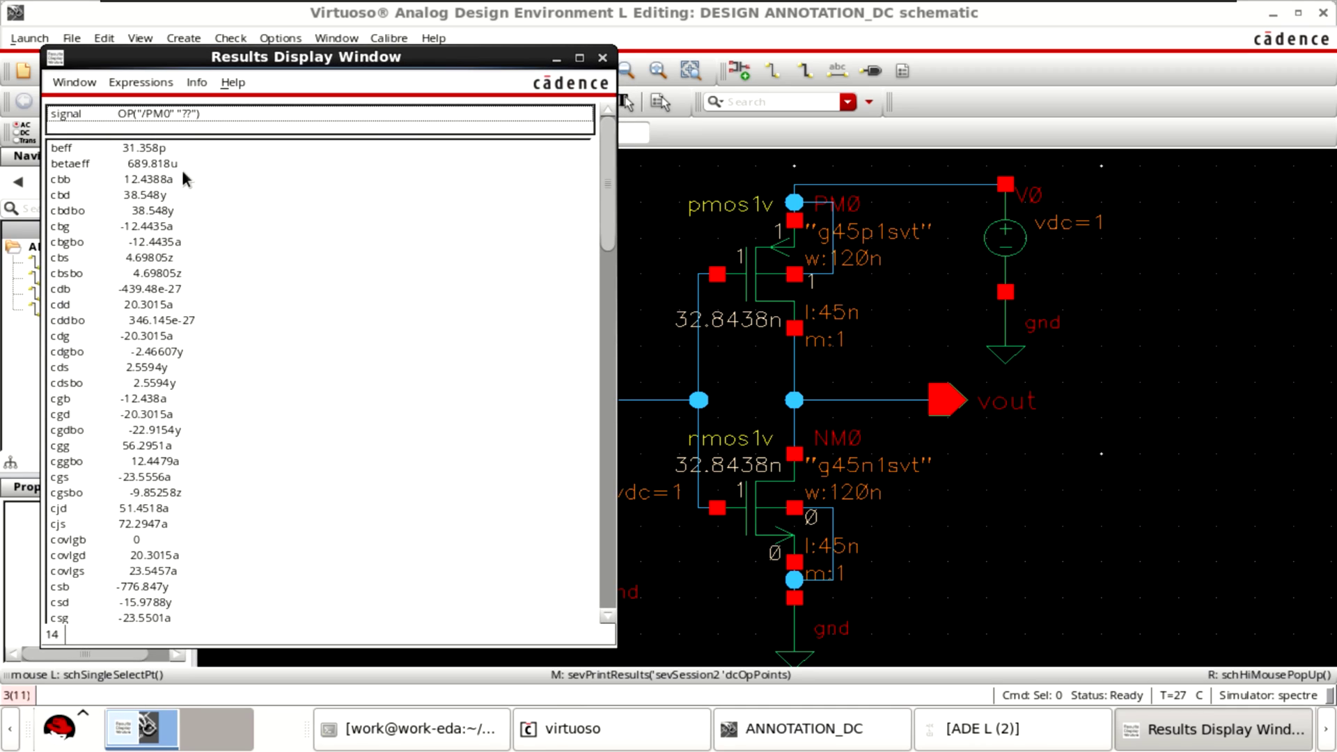
Step: Examine the first part of PM0's printed operating point list, highlighting beff, gm and id
{"action": "left_click", "coordinate": [61, 148]}
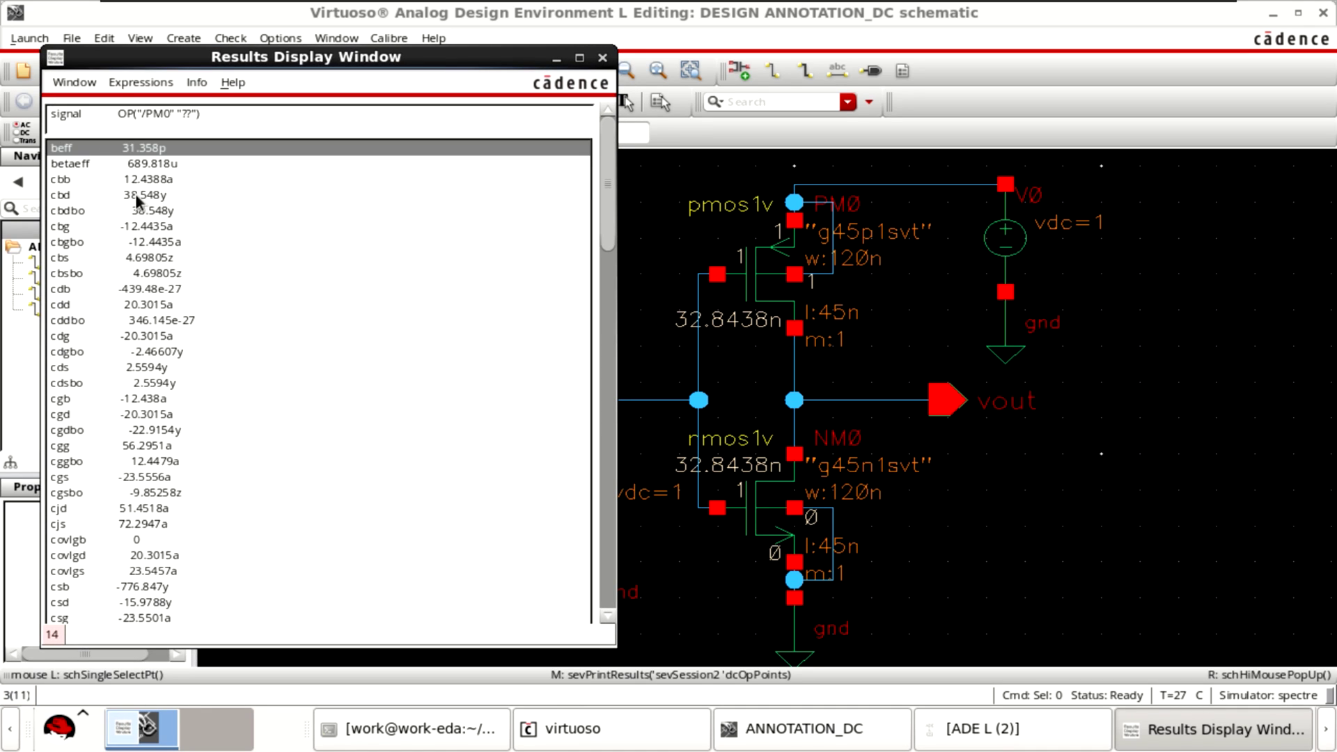
{"action": "scroll", "coordinate": [149, 250], "scroll_direction": "down", "scroll_amount": 3}
{"action": "scroll", "coordinate": [149, 249], "scroll_direction": "down", "scroll_amount": 2}
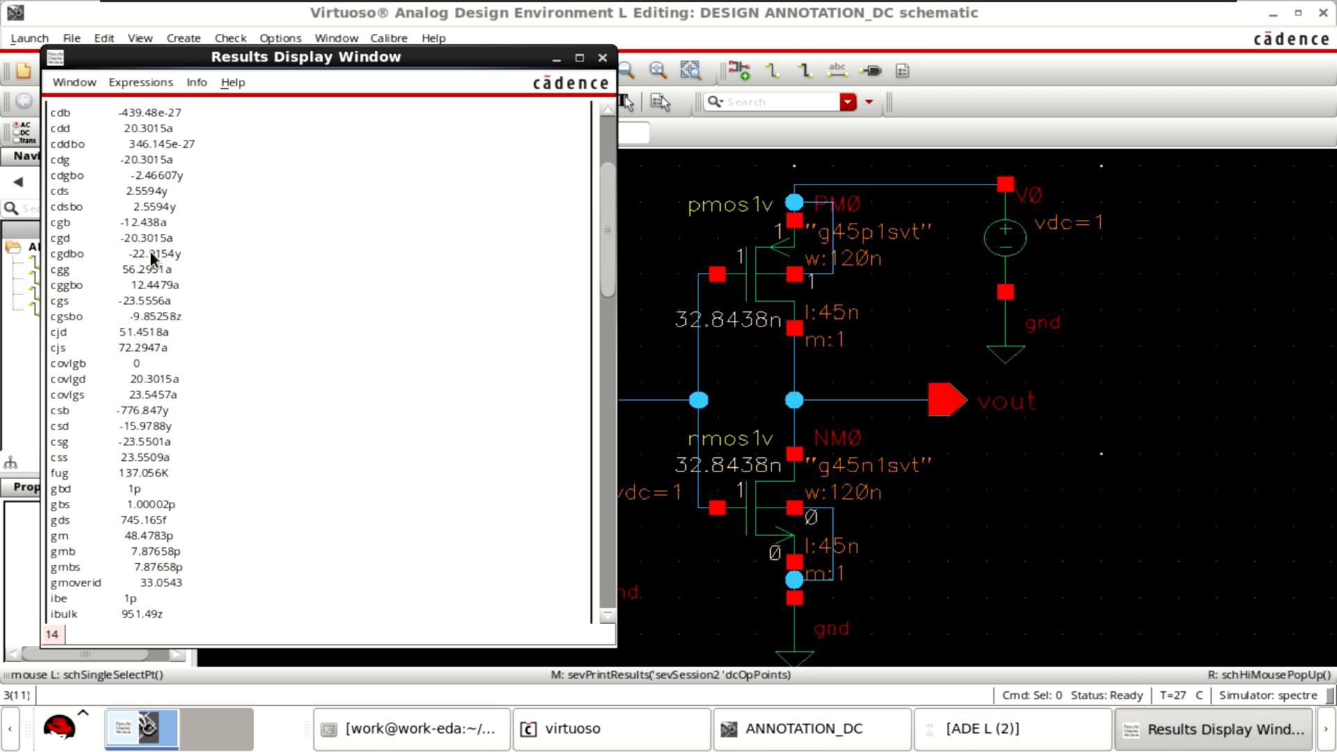
{"action": "scroll", "coordinate": [132, 334], "scroll_direction": "down", "scroll_amount": 3}
{"action": "scroll", "coordinate": [107, 429], "scroll_direction": "down", "scroll_amount": 2}
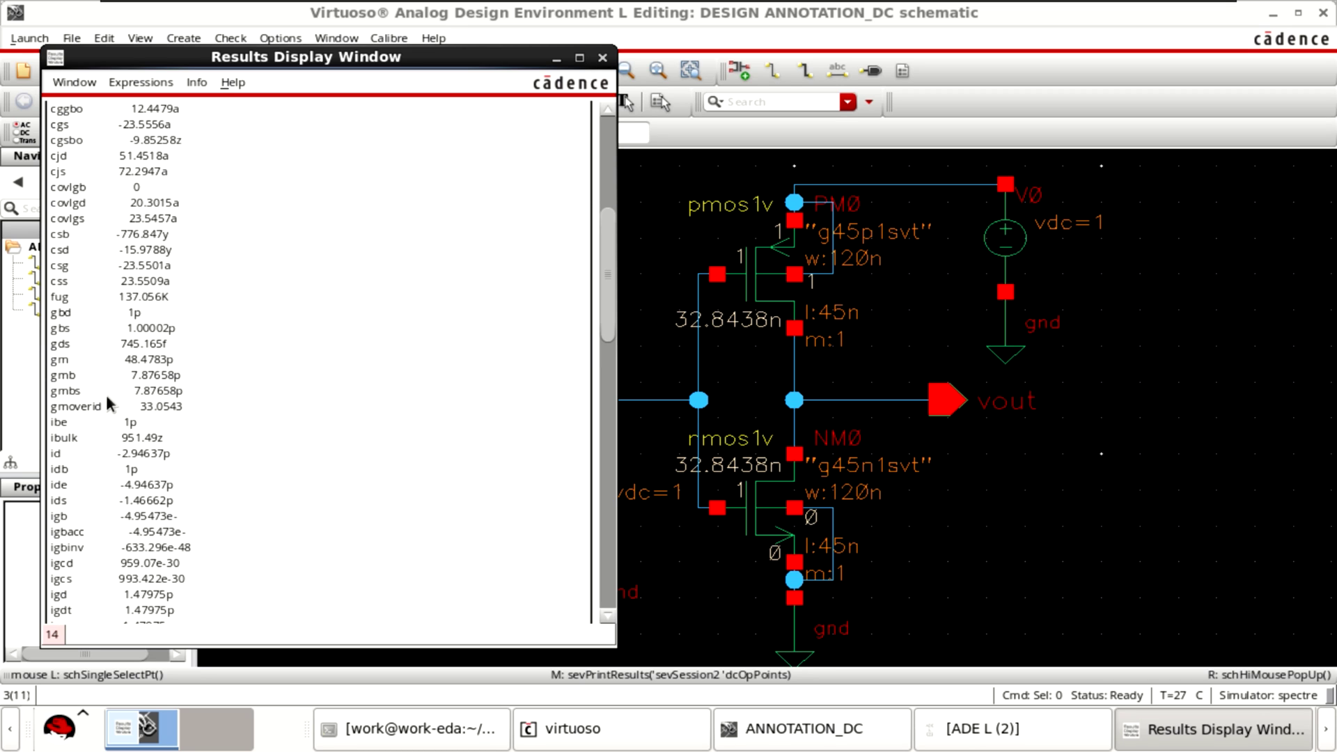
{"action": "left_click", "coordinate": [76, 358]}
{"action": "scroll", "coordinate": [165, 454], "scroll_direction": "down", "scroll_amount": 3}
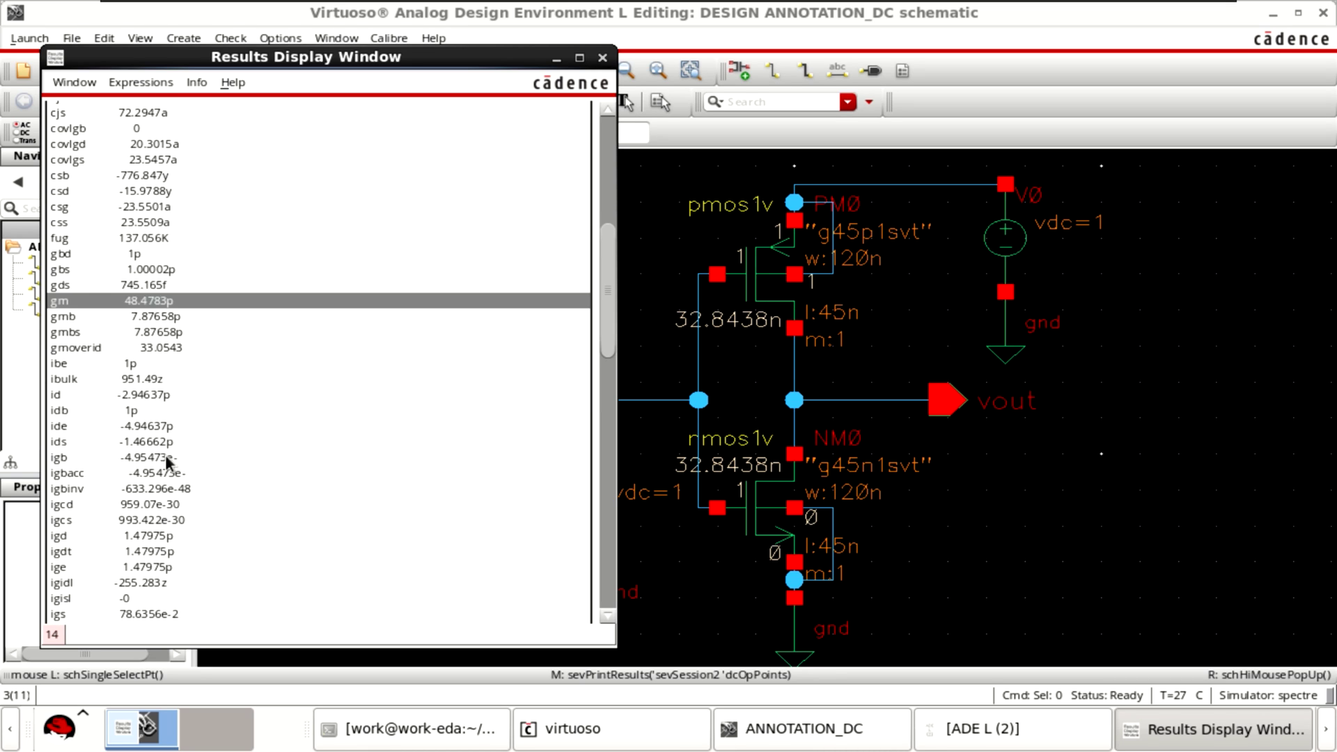
{"action": "left_click", "coordinate": [72, 335]}
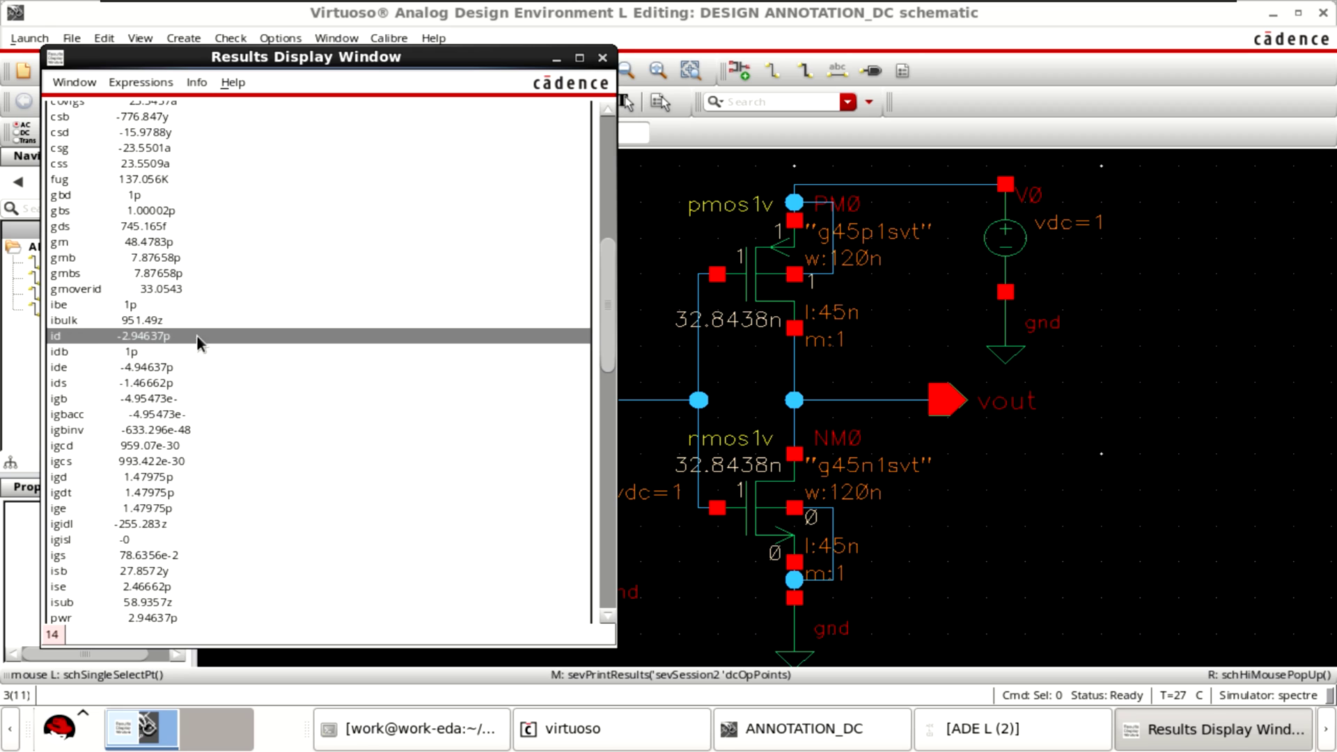
Step: Read the rest of PM0's operating point list, highlighting region, ron and the threshold voltage vth
{"action": "scroll", "coordinate": [212, 356], "scroll_direction": "down", "scroll_amount": 3}
{"action": "scroll", "coordinate": [216, 362], "scroll_direction": "down", "scroll_amount": 3}
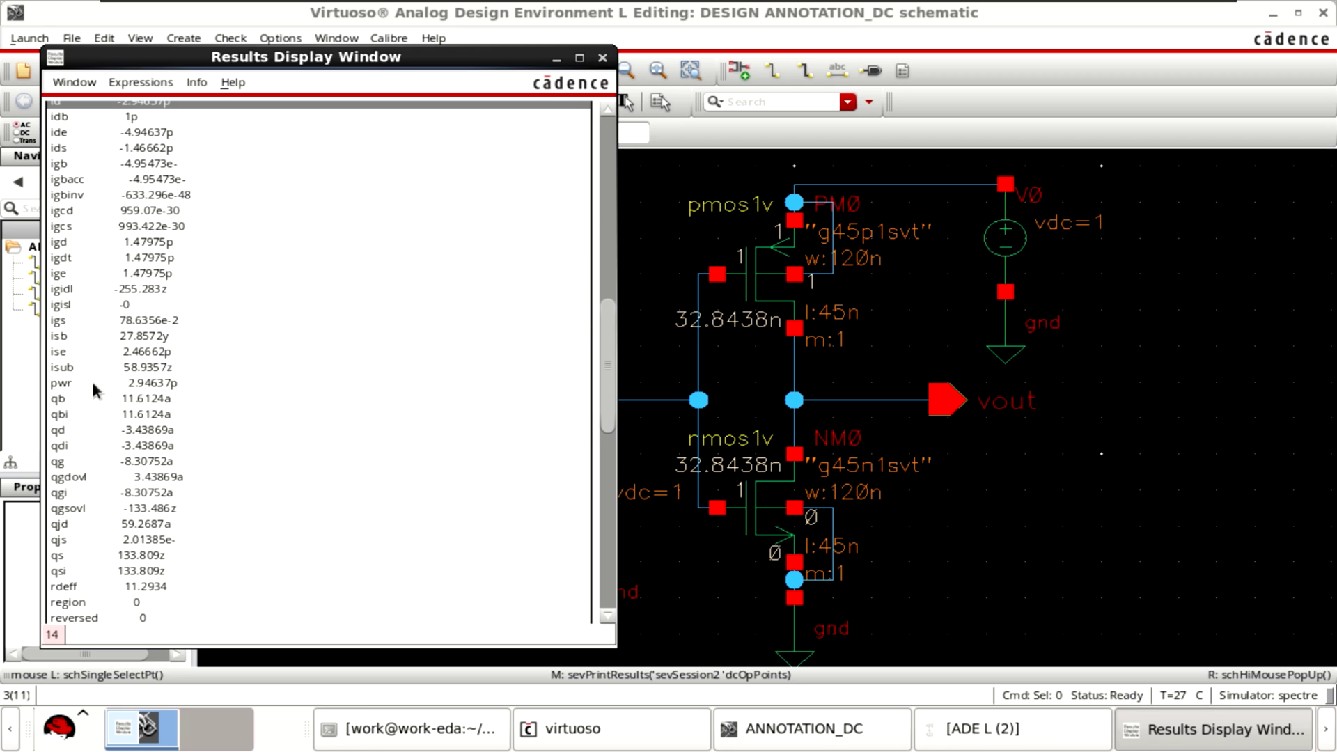
{"action": "scroll", "coordinate": [82, 307], "scroll_direction": "down", "scroll_amount": 2}
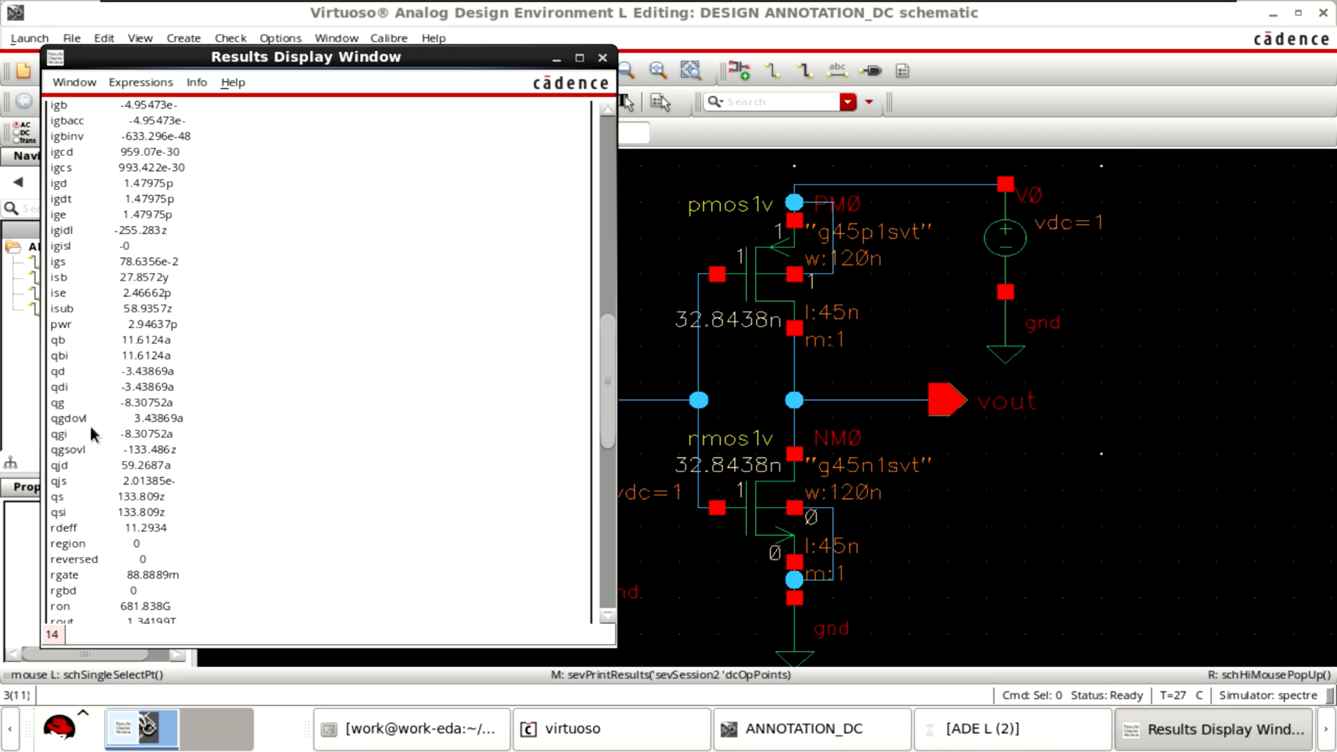
{"action": "scroll", "coordinate": [93, 433], "scroll_direction": "down", "scroll_amount": 2}
{"action": "left_click", "coordinate": [73, 485]}
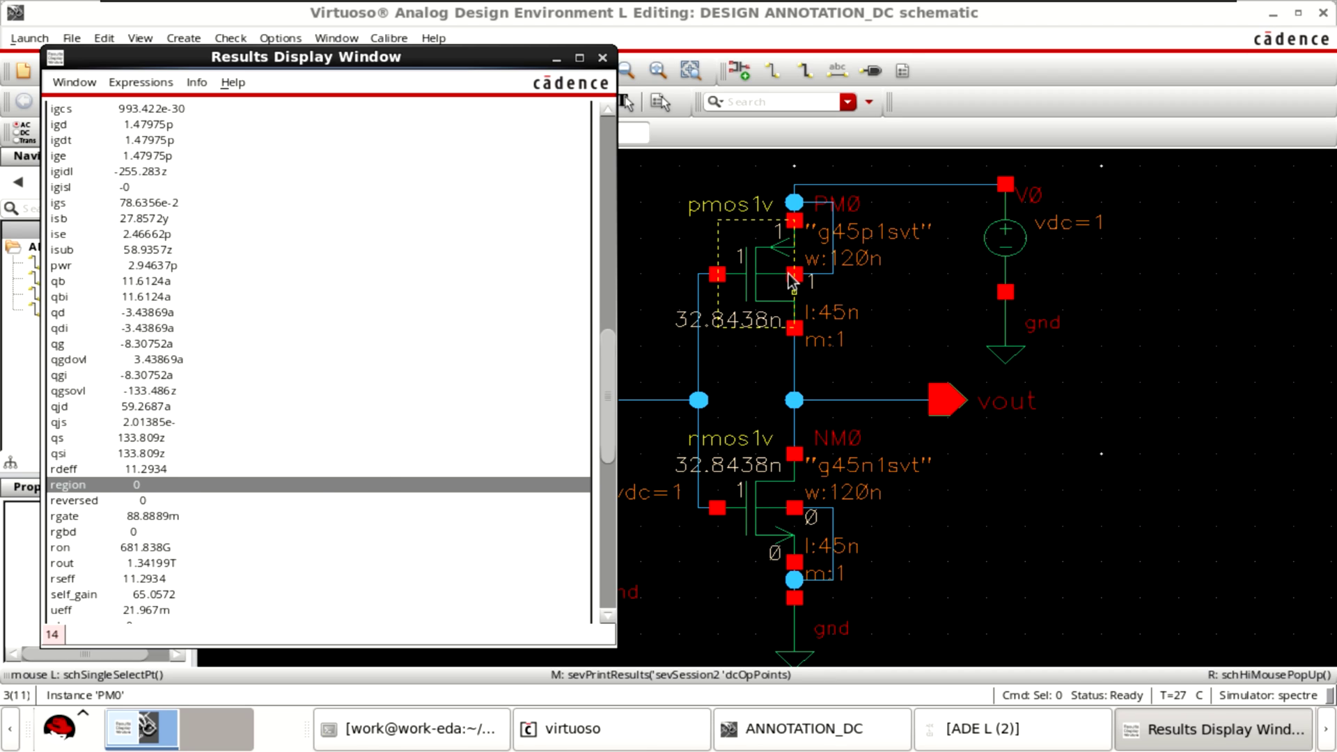
{"action": "scroll", "coordinate": [357, 449], "scroll_direction": "down", "scroll_amount": 5}
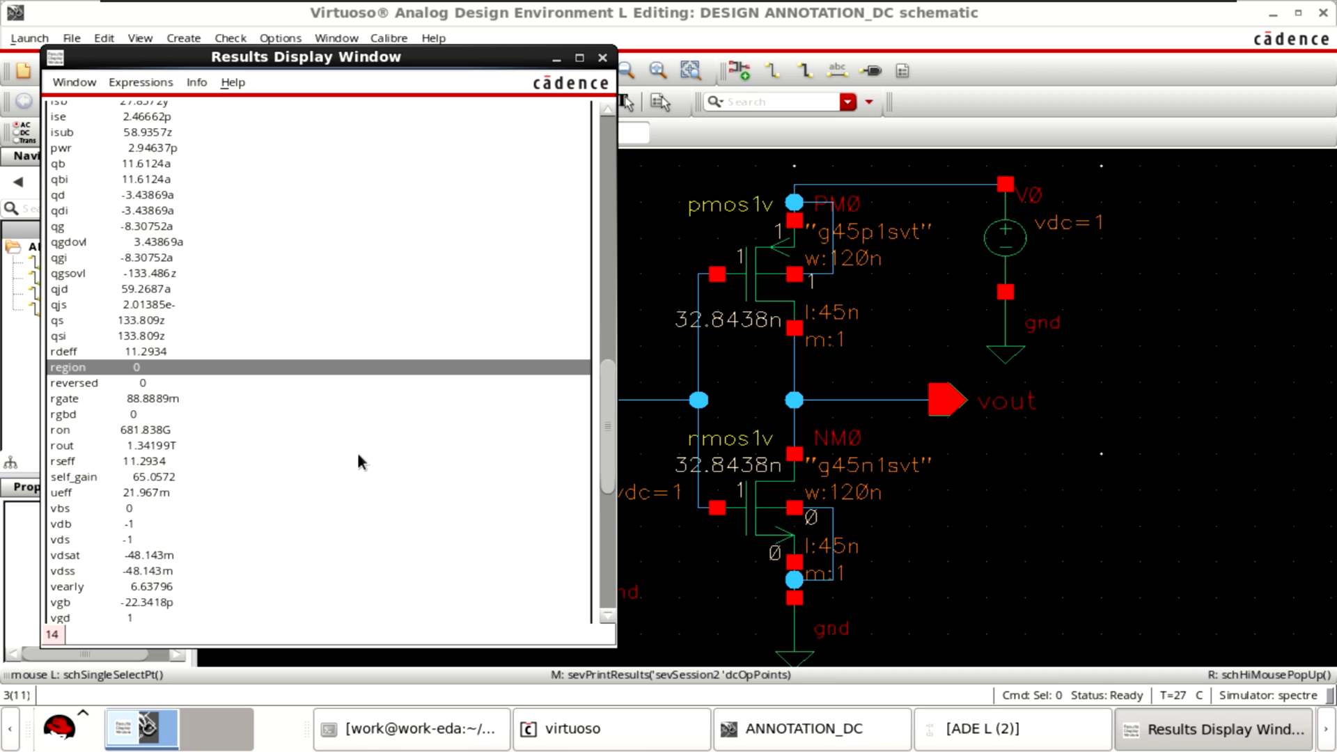
{"action": "left_click", "coordinate": [82, 312]}
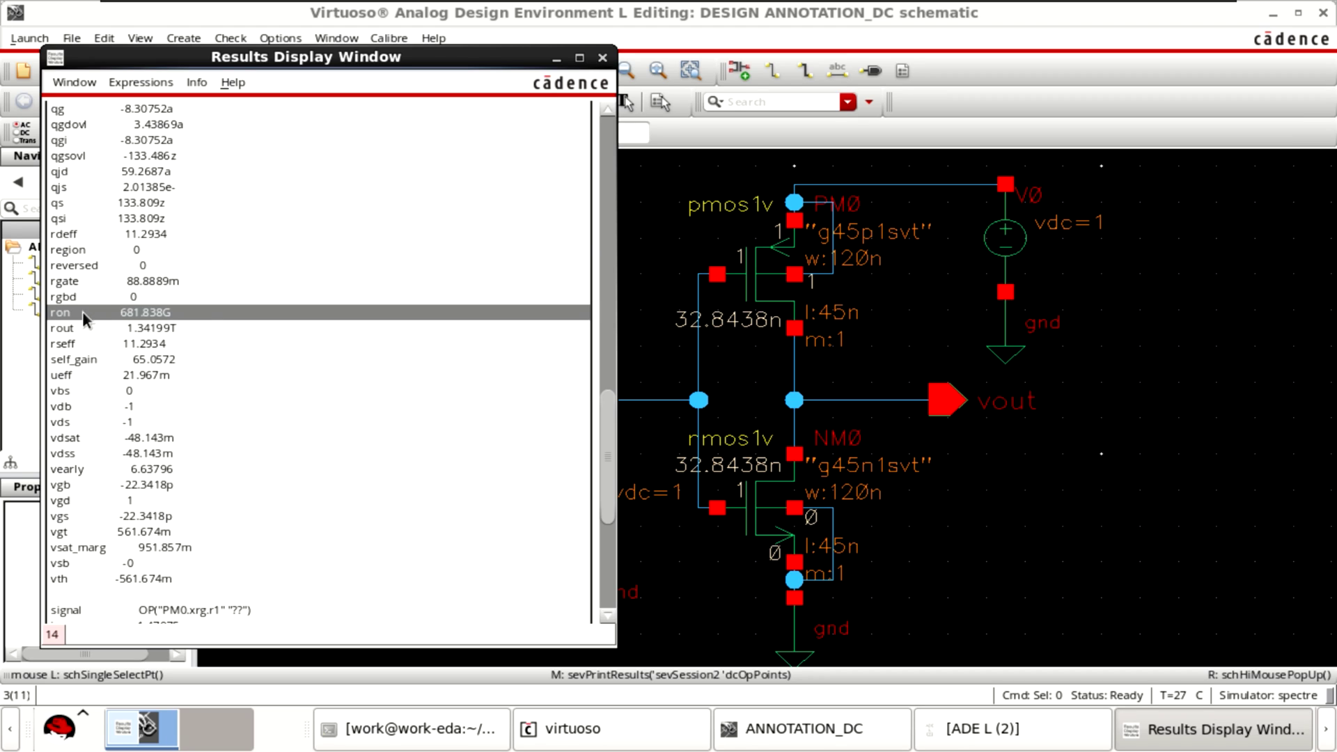
{"action": "left_click", "coordinate": [86, 577]}
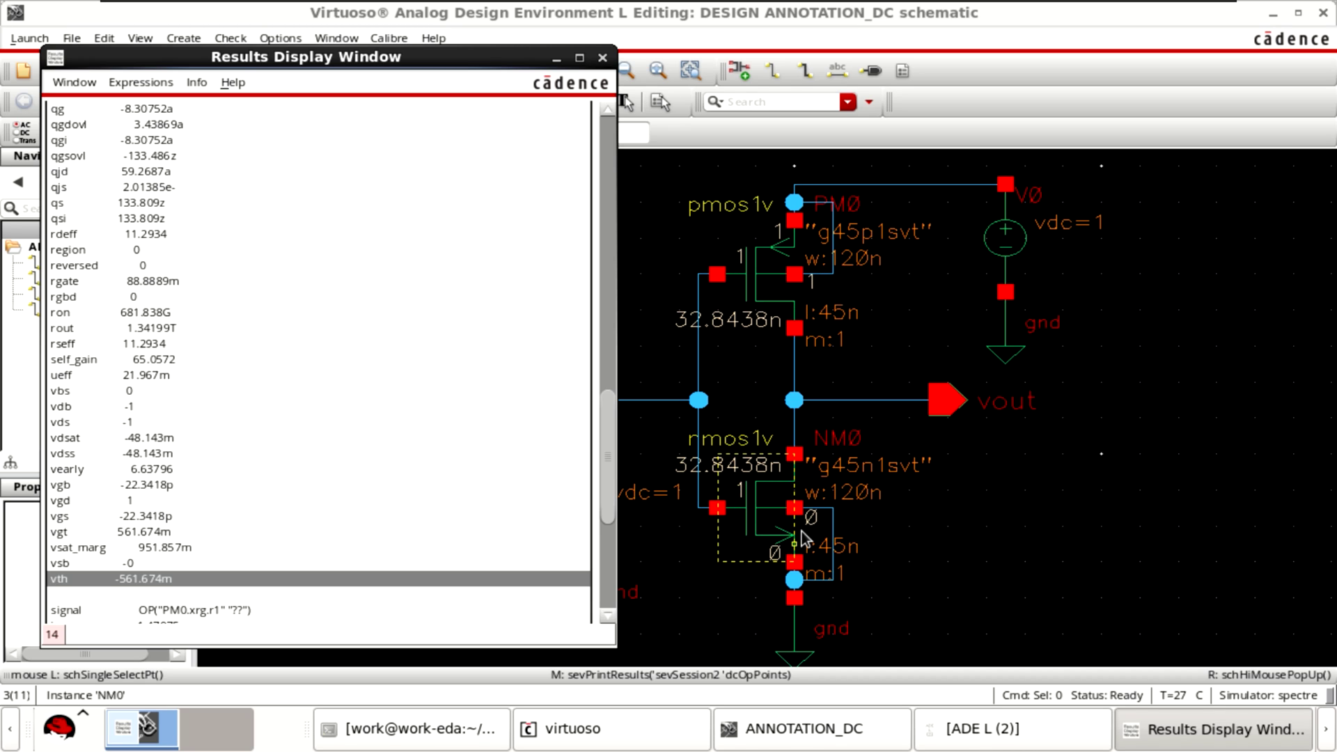
Step: Print the DC operating points of the NMOS transistor NM0 as well and highlight the heading of its list
{"action": "middle_click", "coordinate": [764, 513]}
{"action": "scroll", "coordinate": [394, 326], "scroll_direction": "up", "scroll_amount": 10}
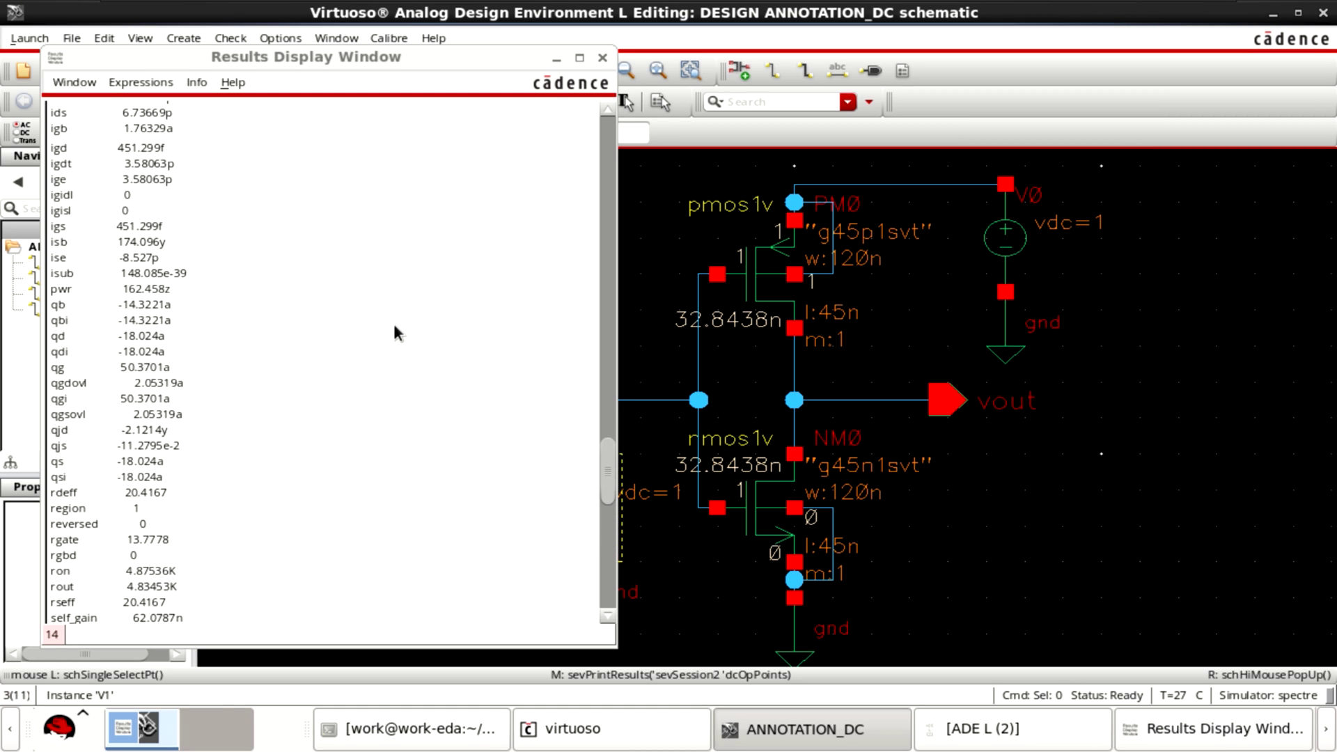
{"action": "scroll", "coordinate": [394, 326], "scroll_direction": "up", "scroll_amount": 10}
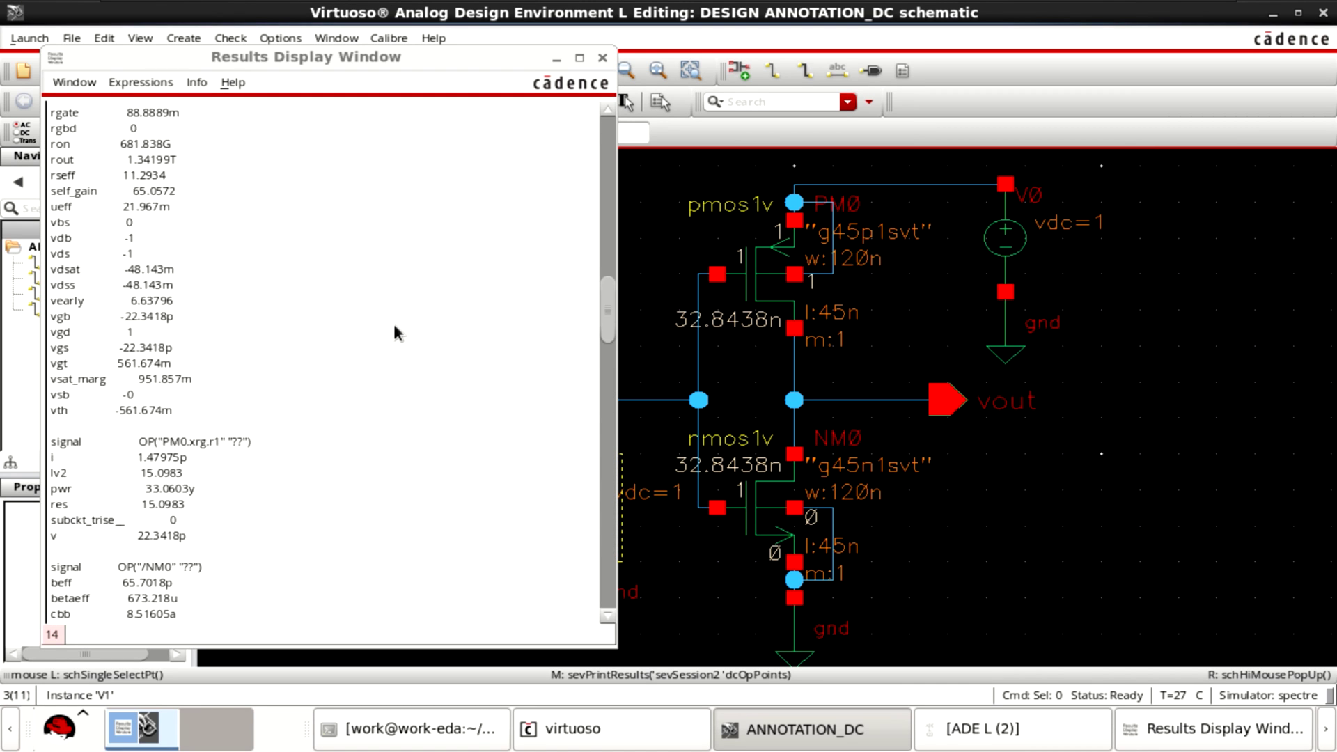
{"action": "scroll", "coordinate": [394, 325], "scroll_direction": "up", "scroll_amount": 3}
{"action": "scroll", "coordinate": [394, 326], "scroll_direction": "down", "scroll_amount": 8}
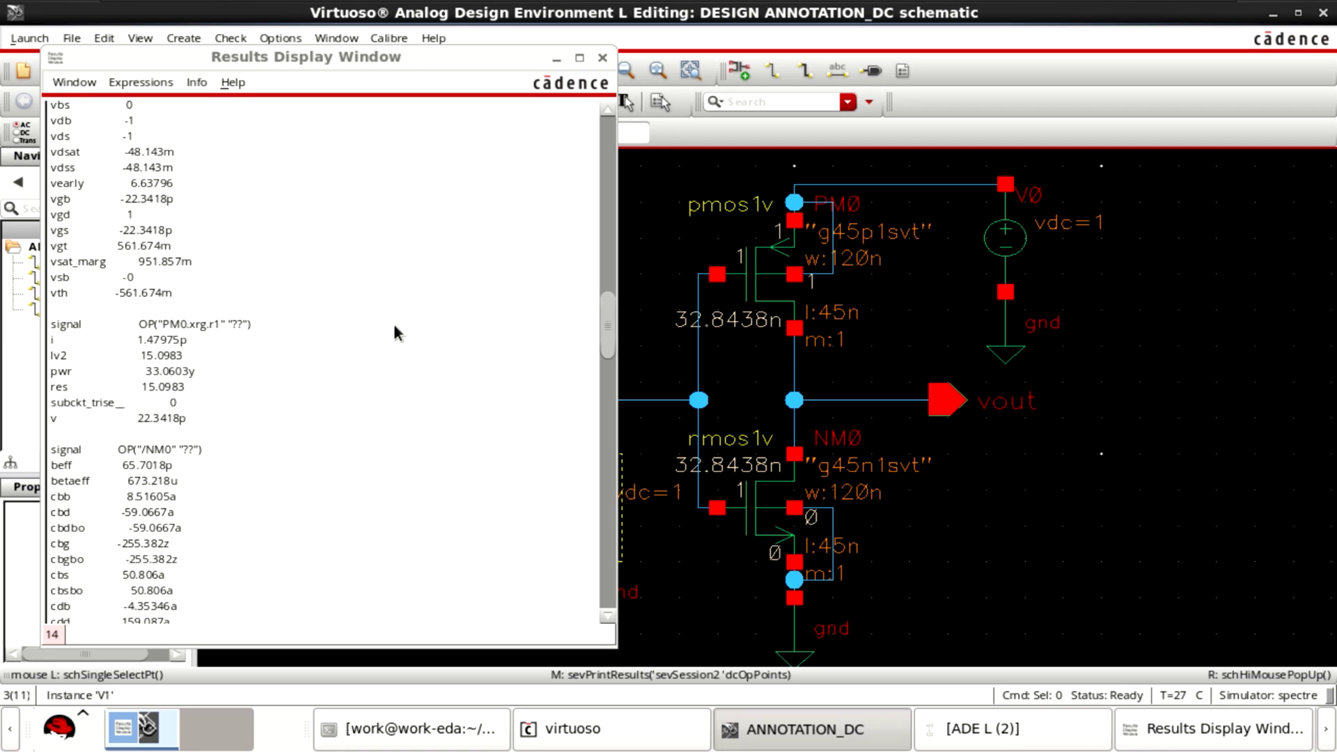
{"action": "left_click", "coordinate": [262, 446]}
Step: Examine the first part of NM0's printed operating point list, highlighting beff, gm and id
{"action": "scroll", "coordinate": [261, 442], "scroll_direction": "down", "scroll_amount": 3}
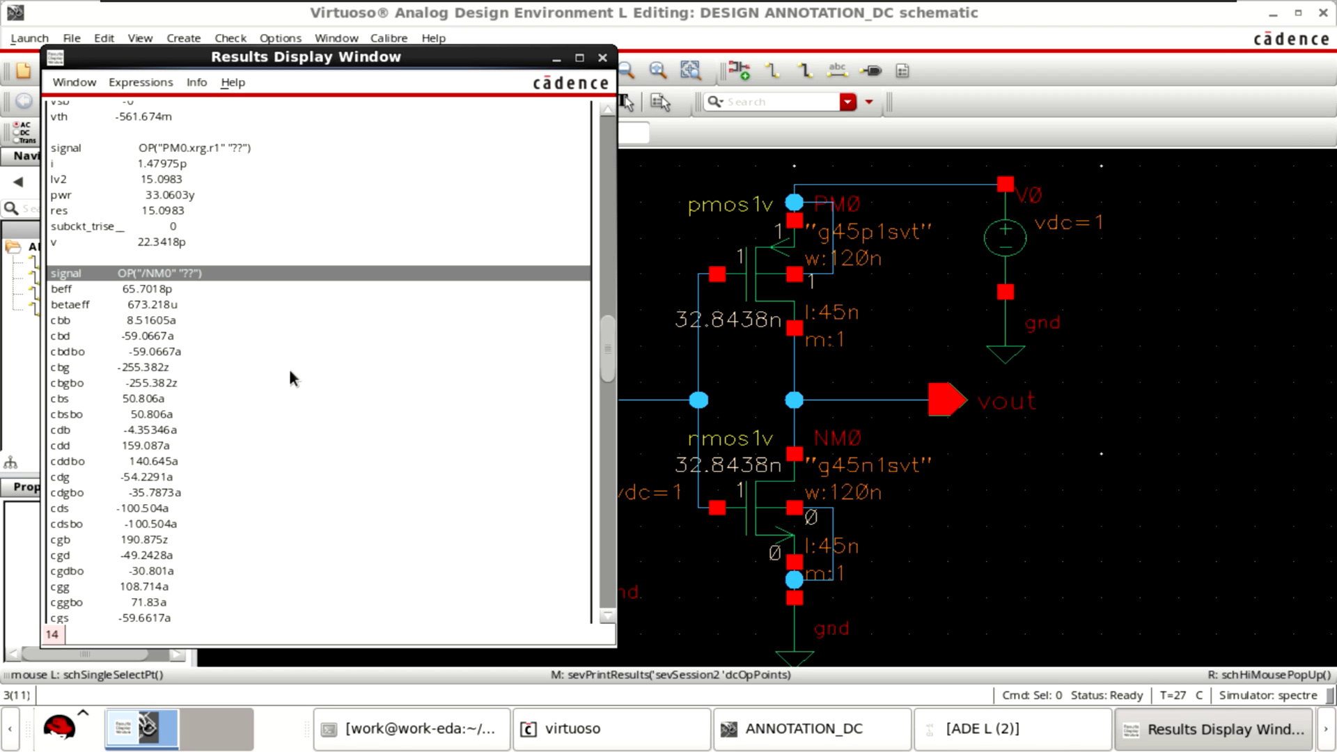
{"action": "left_click", "coordinate": [73, 288]}
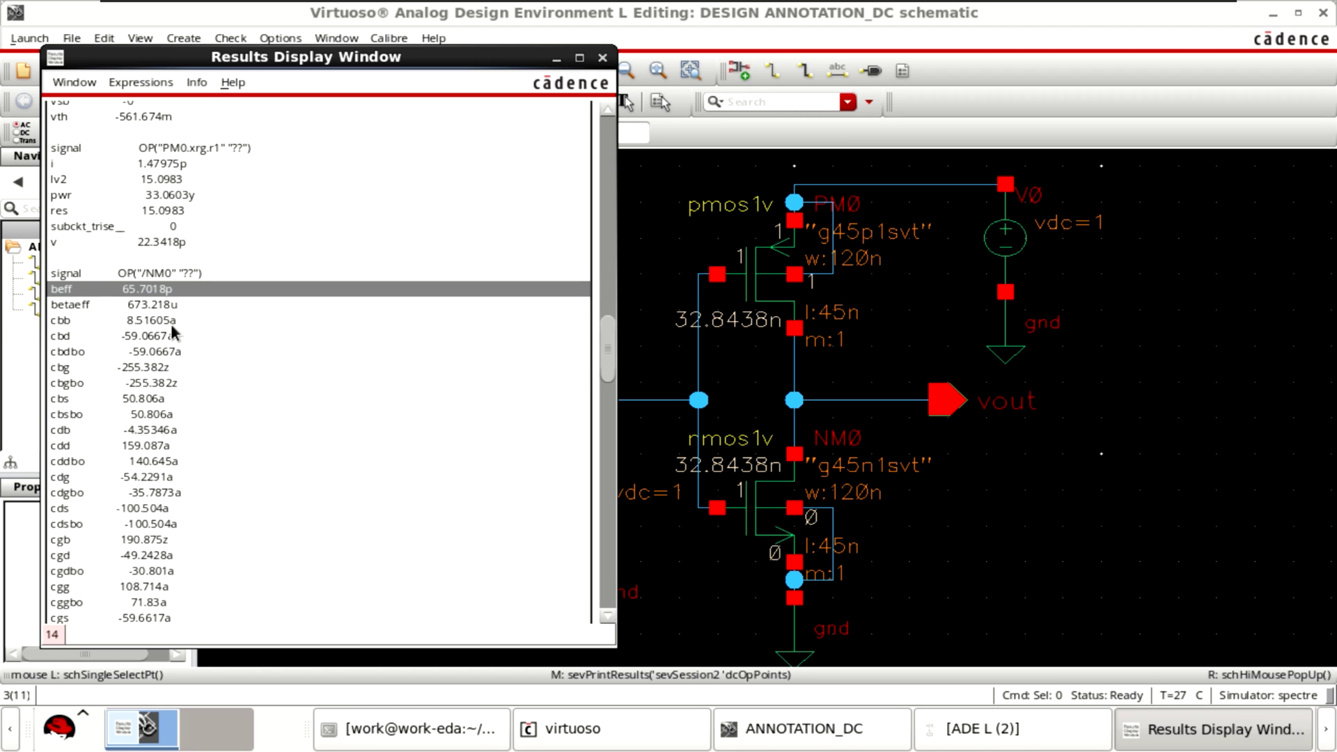
{"action": "scroll", "coordinate": [211, 339], "scroll_direction": "down", "scroll_amount": 8}
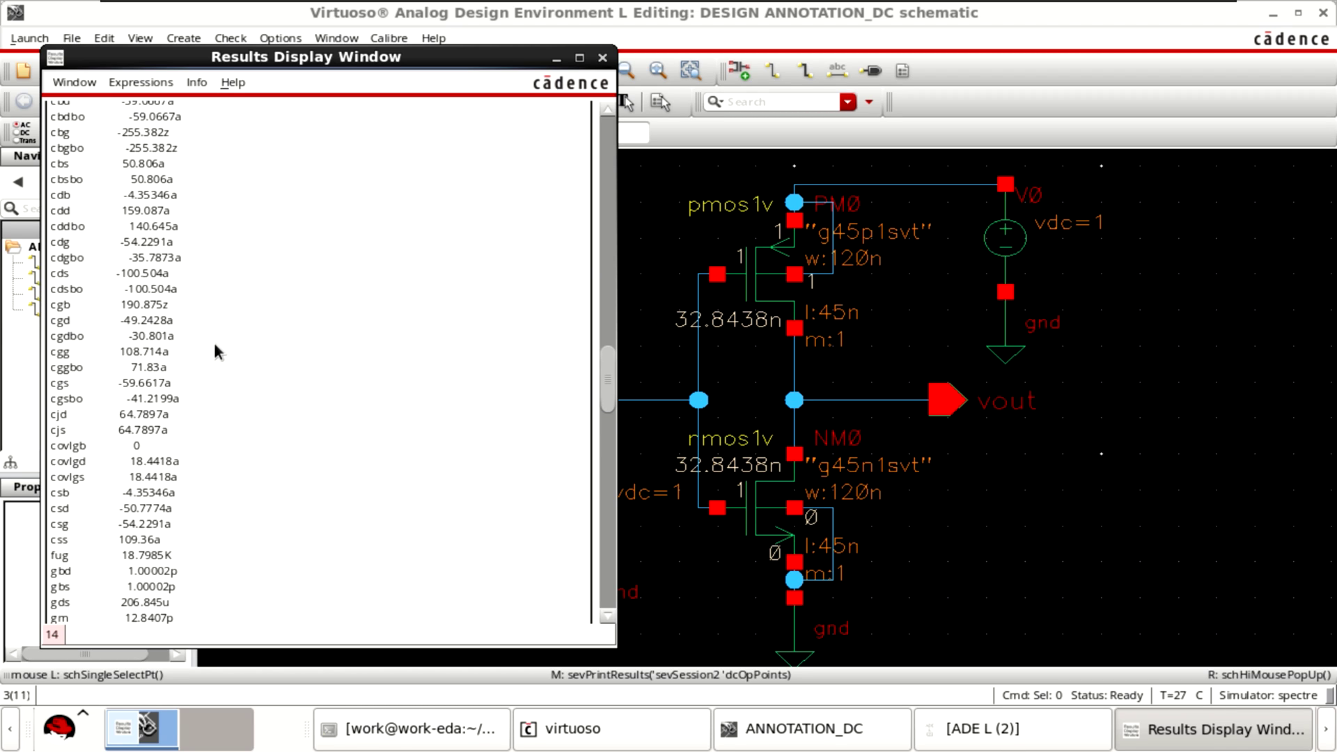
{"action": "scroll", "coordinate": [213, 341], "scroll_direction": "down", "scroll_amount": 3}
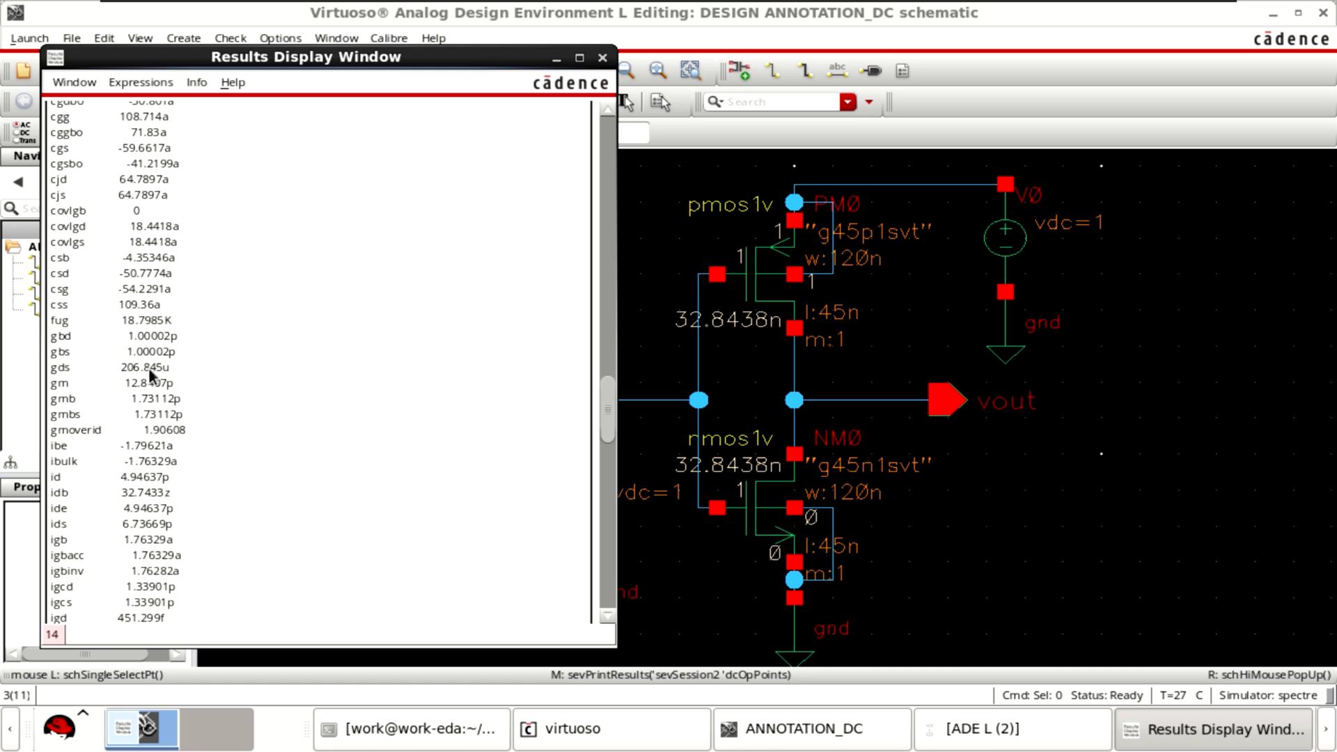
{"action": "left_click", "coordinate": [69, 385]}
{"action": "scroll", "coordinate": [286, 381], "scroll_direction": "down", "scroll_amount": 3}
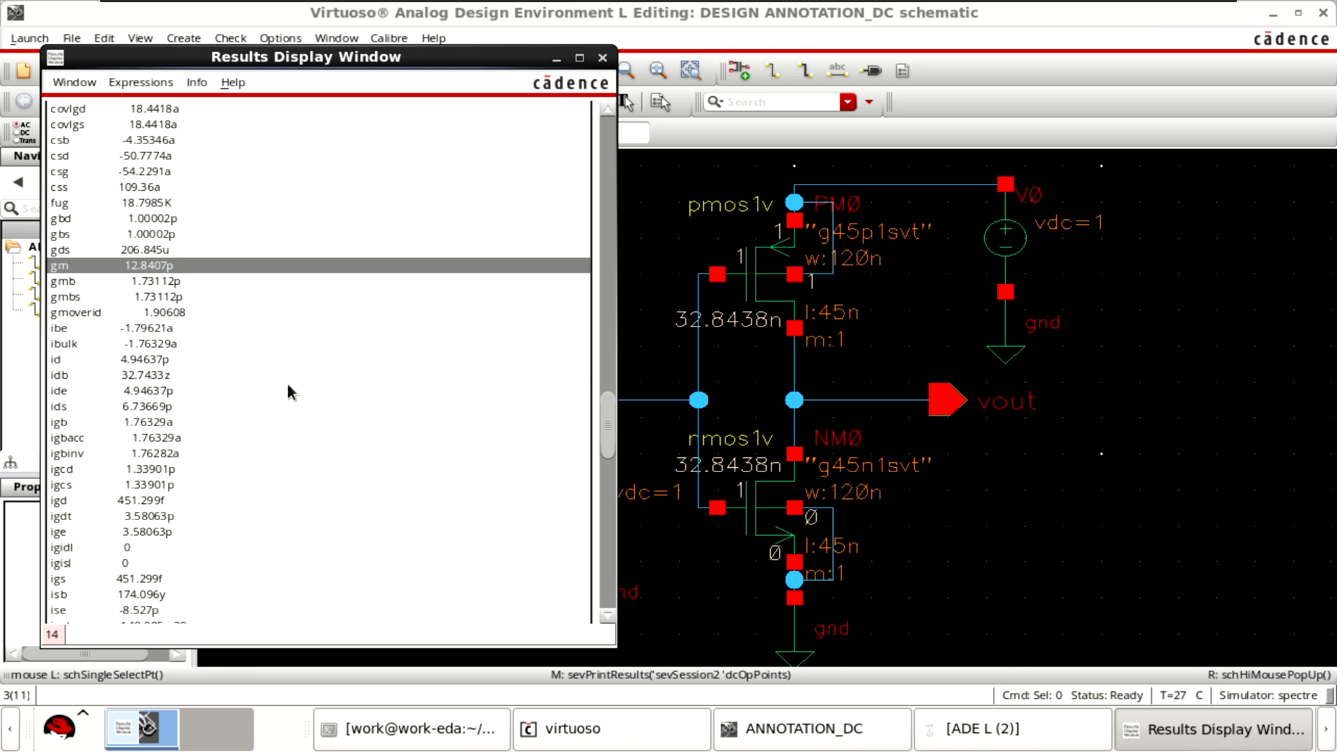
{"action": "left_click", "coordinate": [86, 356]}
{"action": "scroll", "coordinate": [278, 367], "scroll_direction": "down", "scroll_amount": 3}
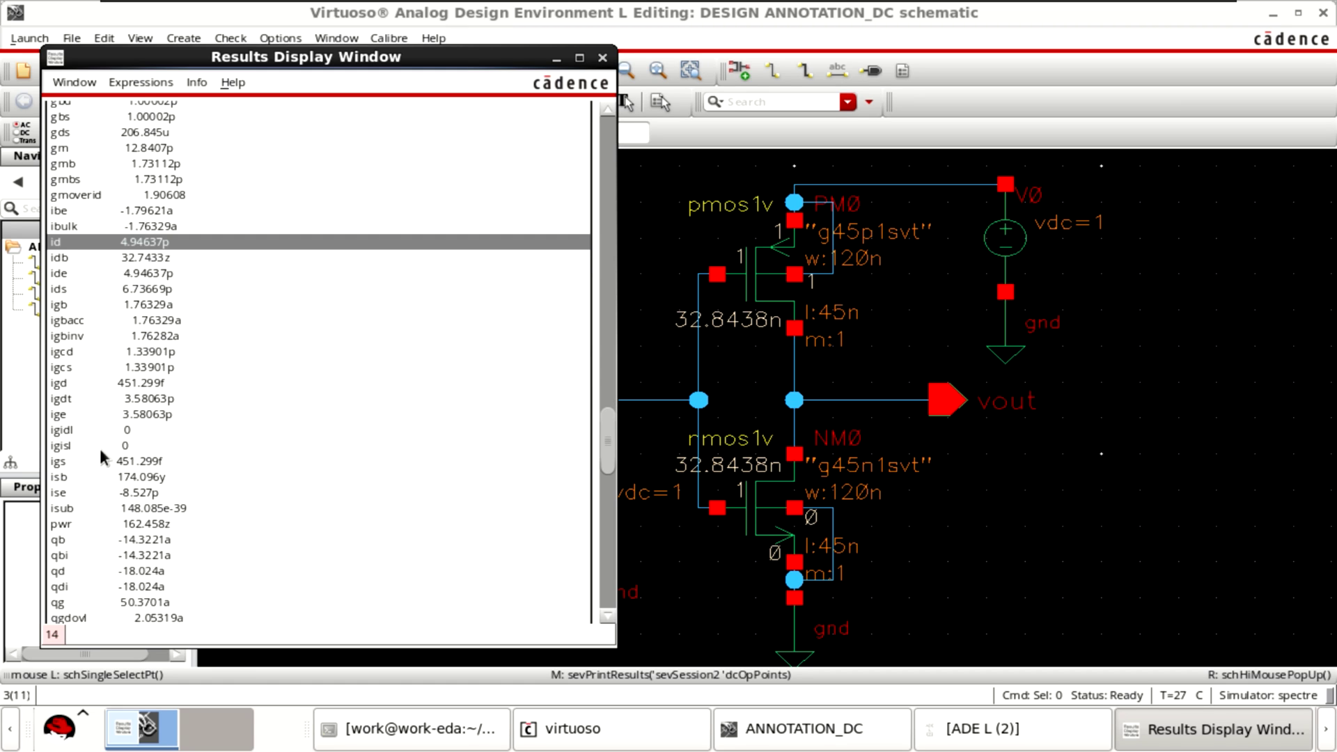
Step: Read the rest of NM0's operating point list, highlighting region and the threshold voltage vth
{"action": "scroll", "coordinate": [108, 436], "scroll_direction": "down", "scroll_amount": 2}
{"action": "scroll", "coordinate": [96, 446], "scroll_direction": "down", "scroll_amount": 3}
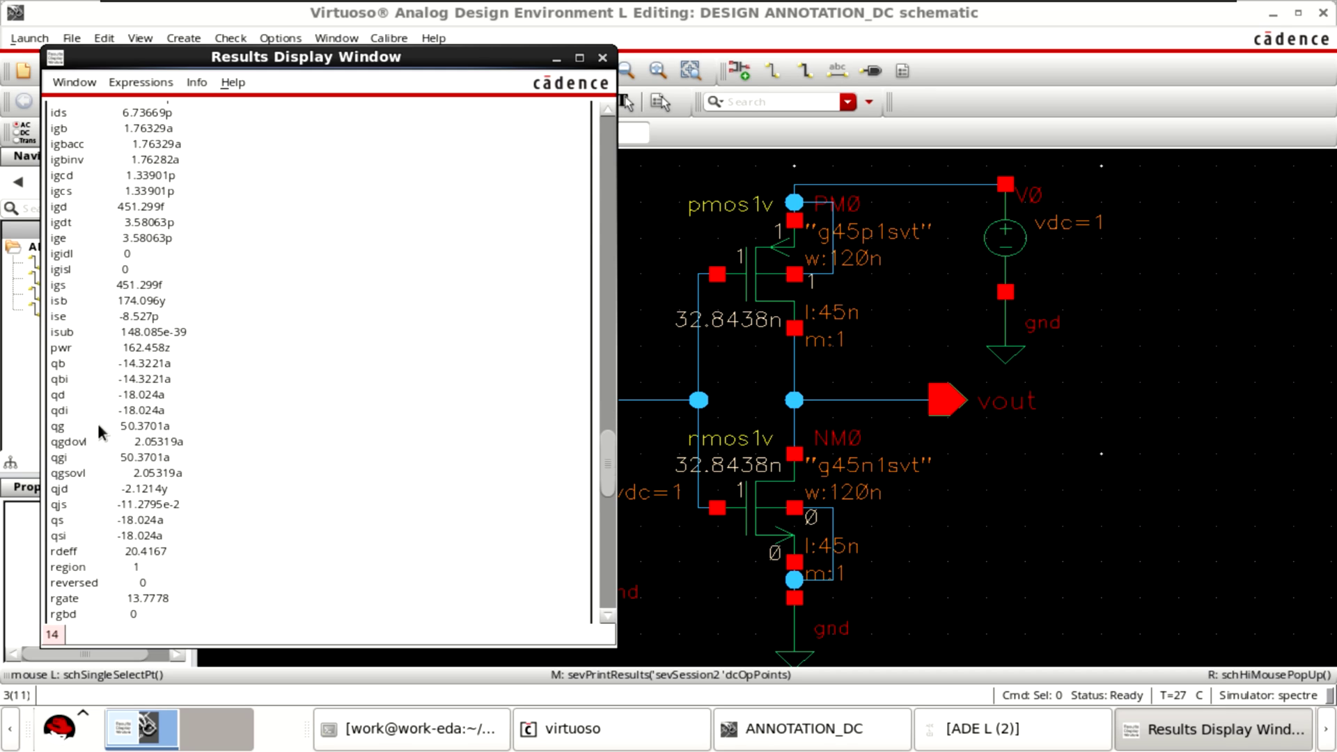
{"action": "scroll", "coordinate": [136, 476], "scroll_direction": "down", "scroll_amount": 2}
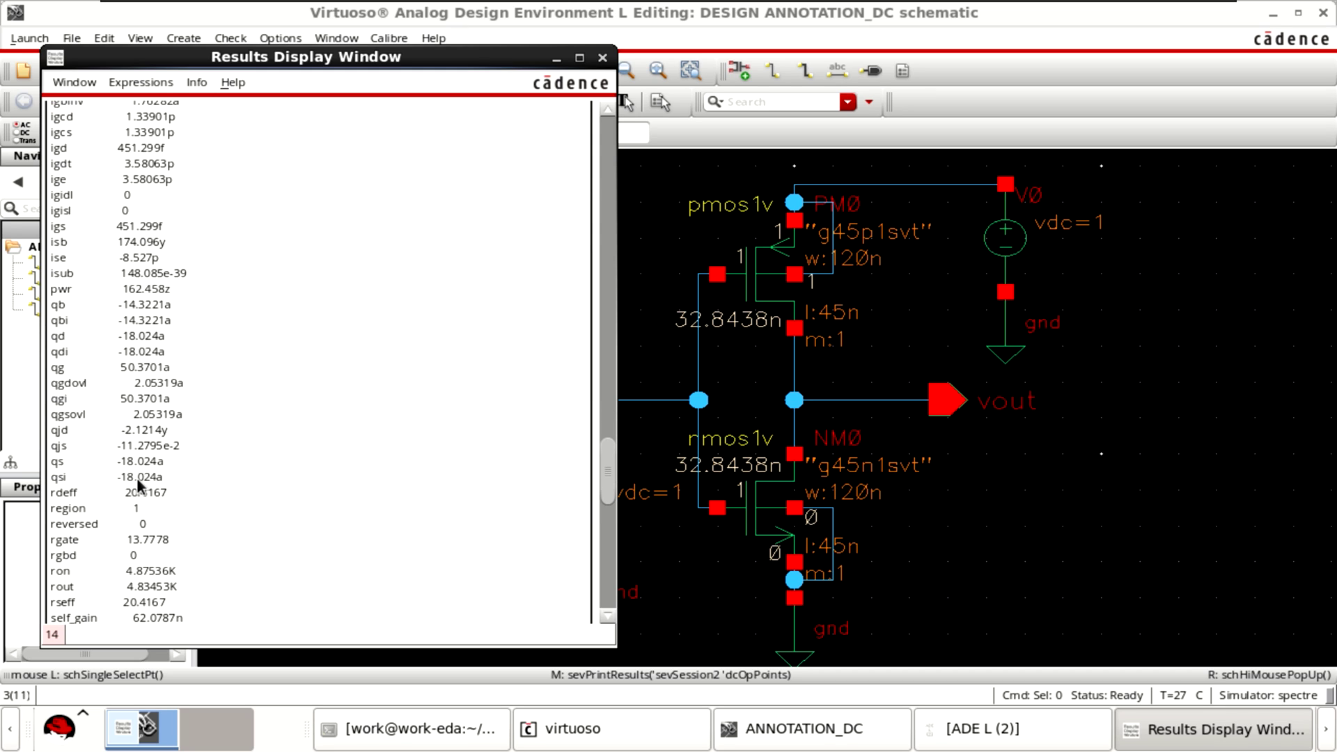
{"action": "left_click", "coordinate": [88, 507]}
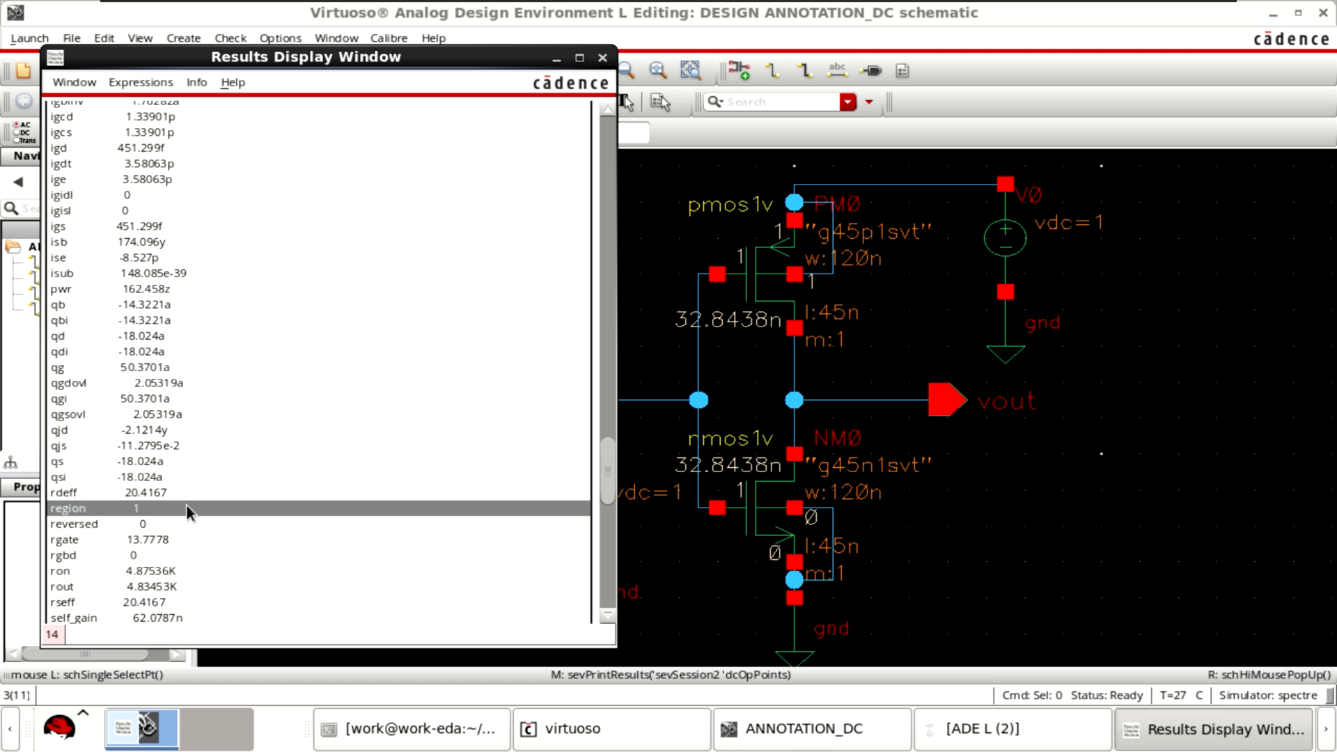
{"action": "scroll", "coordinate": [217, 504], "scroll_direction": "down", "scroll_amount": 5}
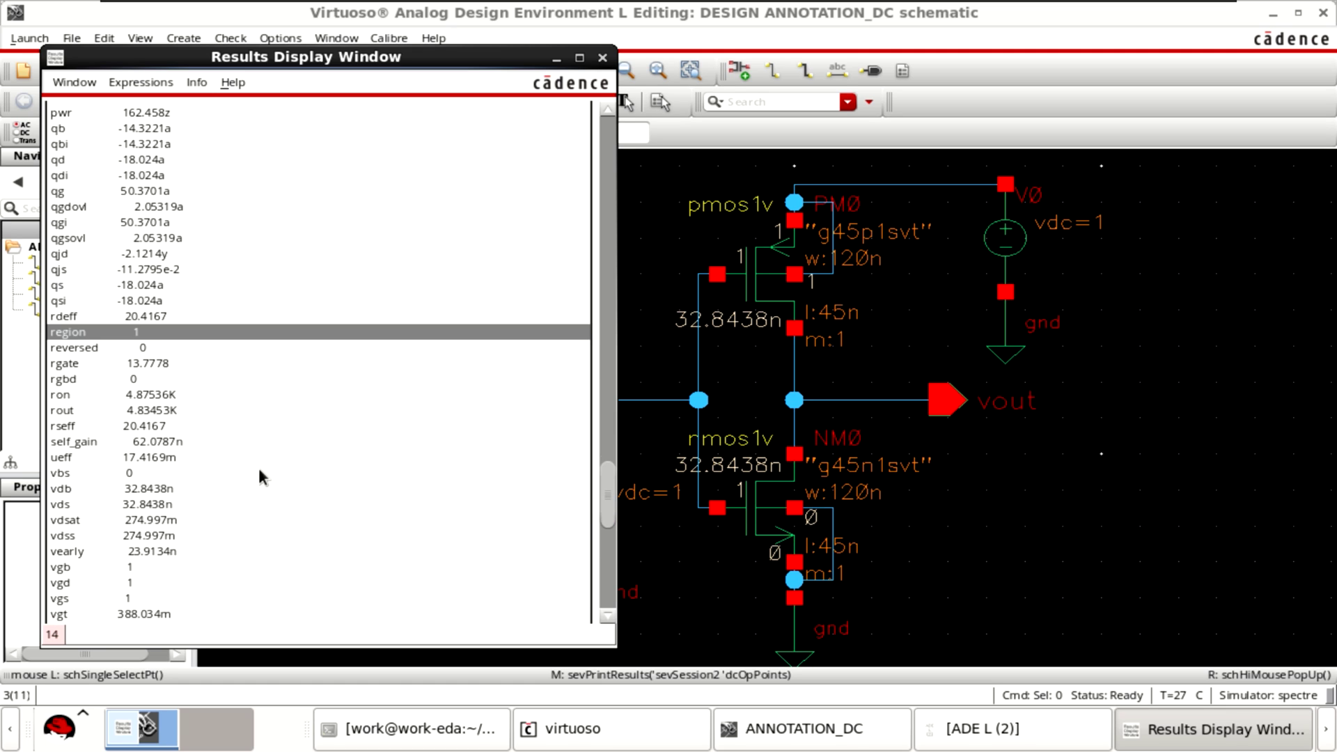
{"action": "scroll", "coordinate": [230, 514], "scroll_direction": "down", "scroll_amount": 3}
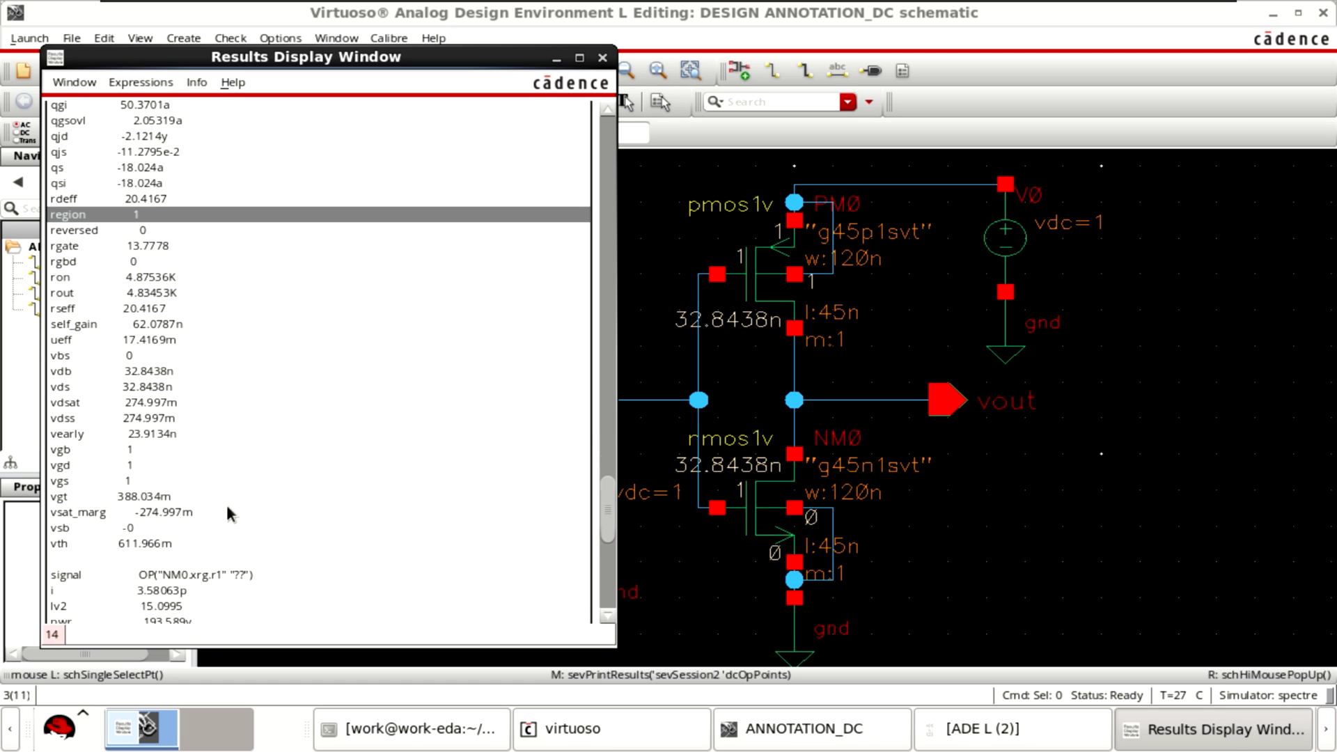
{"action": "left_click", "coordinate": [85, 541]}
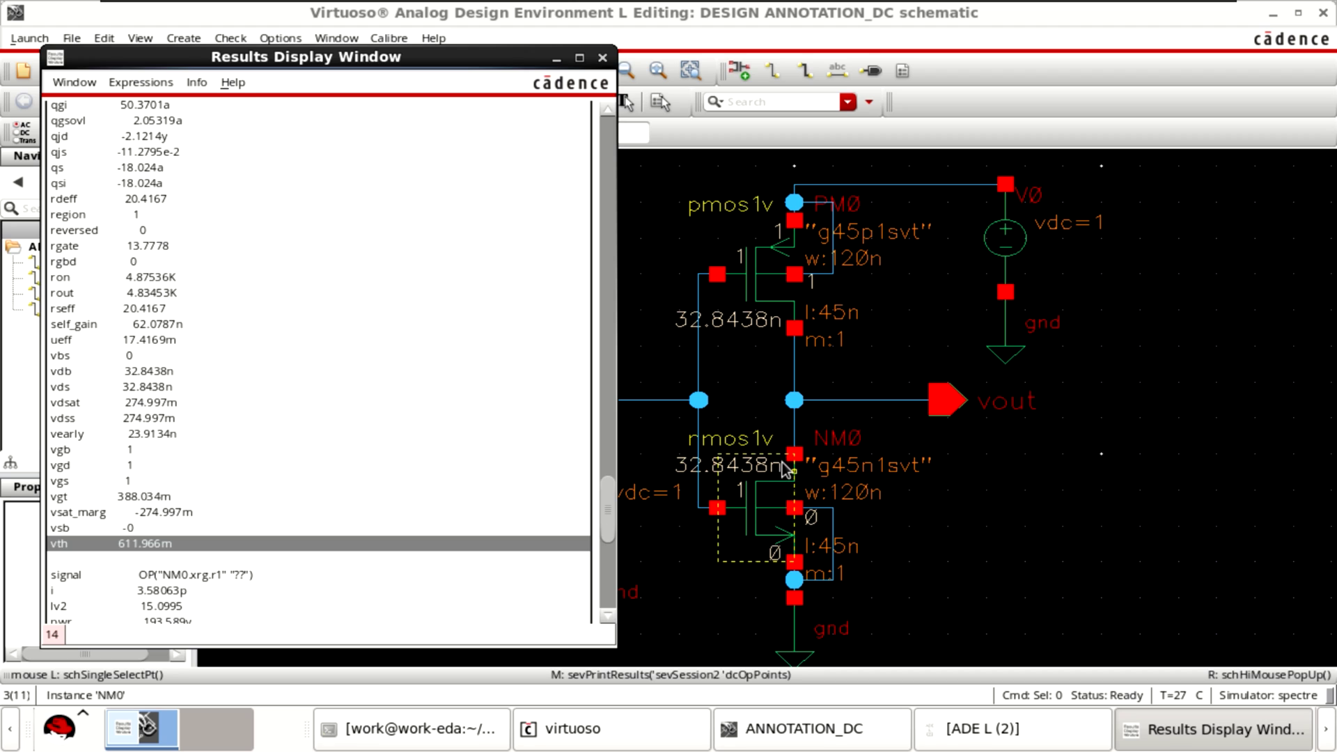
Step: Close the Results Display Window and annotate the DC operating points on the inverter schematic
{"action": "left_click", "coordinate": [603, 57]}
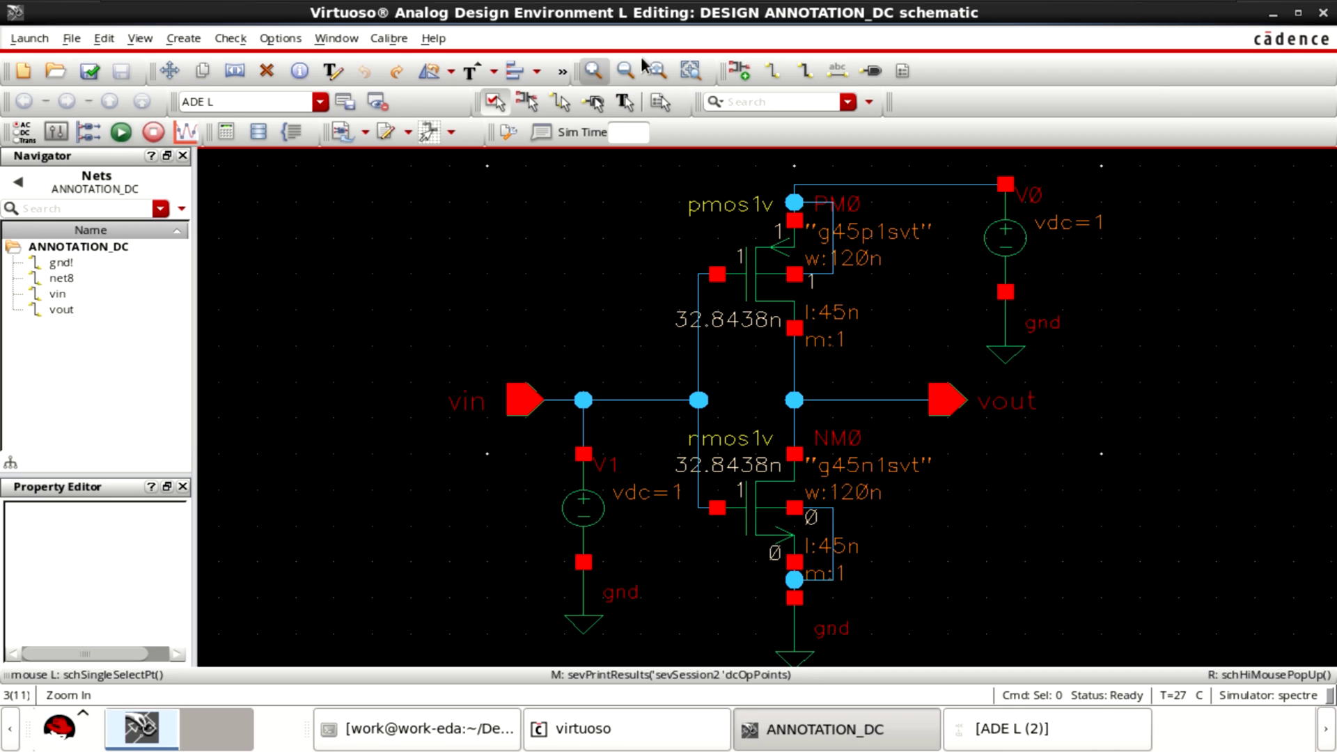
{"action": "right_click", "coordinate": [1113, 472]}
{"action": "mouse_move", "coordinate": [1181, 462]}
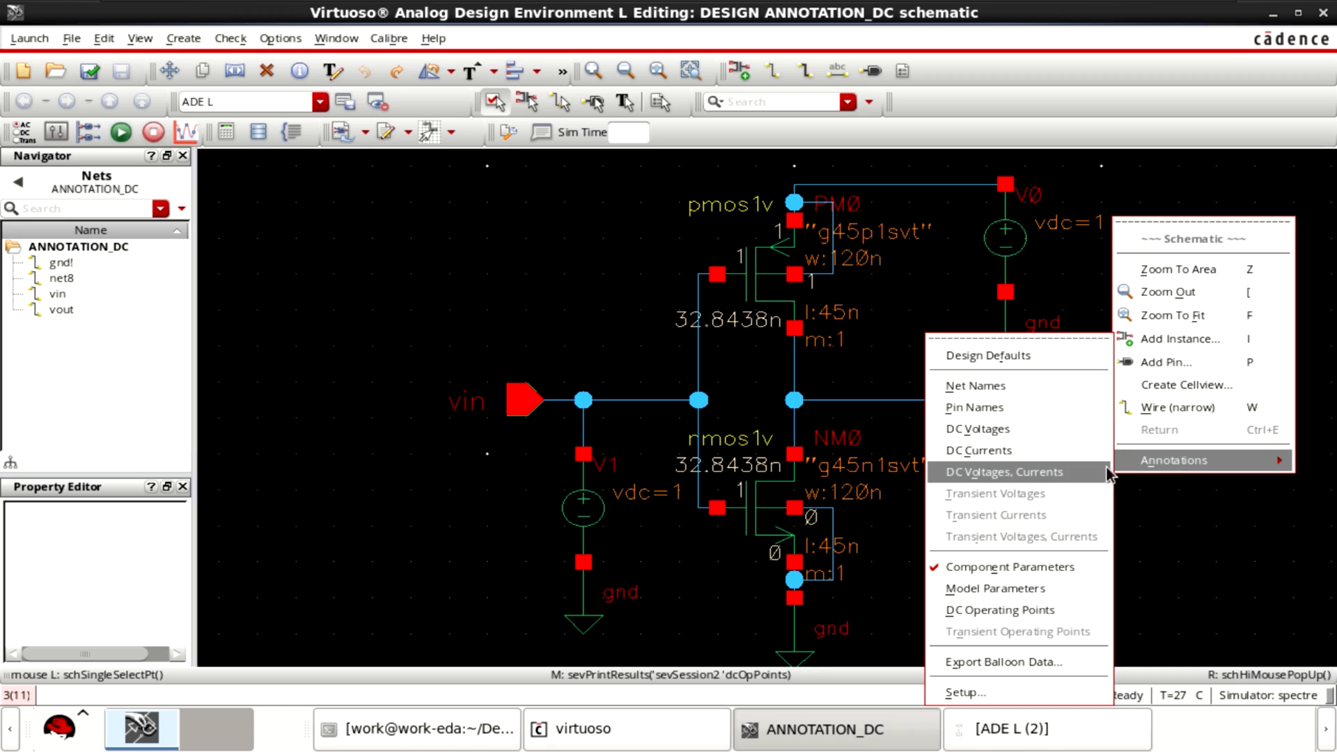
{"action": "left_click", "coordinate": [1021, 611]}
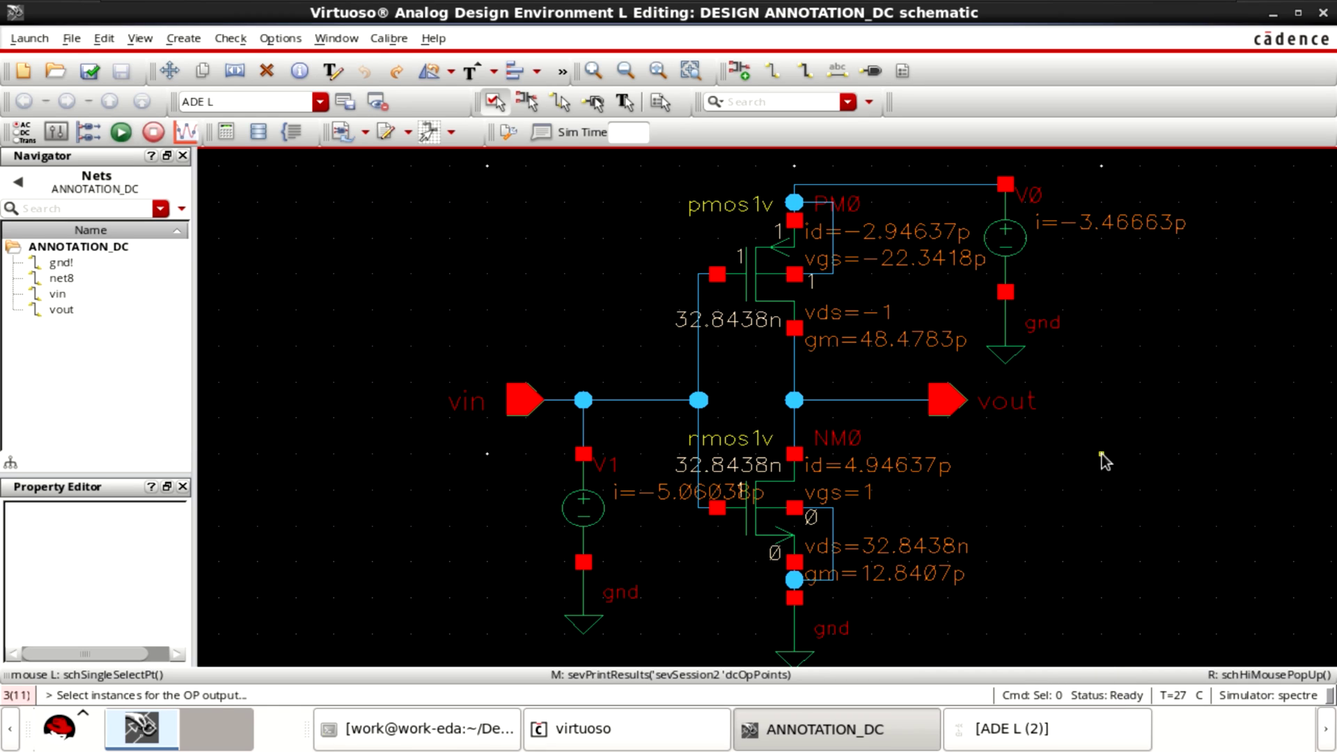
Step: Descend into the symbol view of the PMOS transistor PM0, opening it for edit in the current tab
{"action": "middle_click", "coordinate": [765, 278]}
{"action": "left_click", "coordinate": [563, 114]}
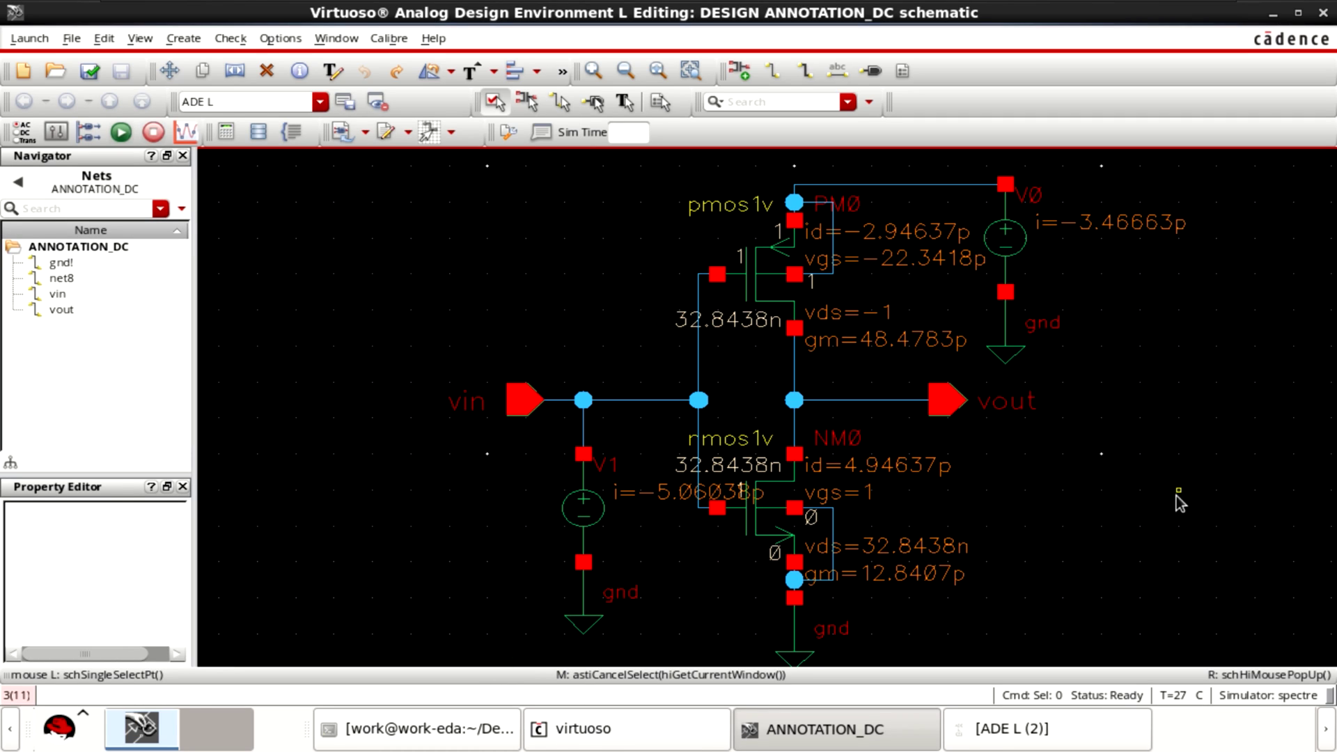
{"action": "left_click", "coordinate": [760, 275]}
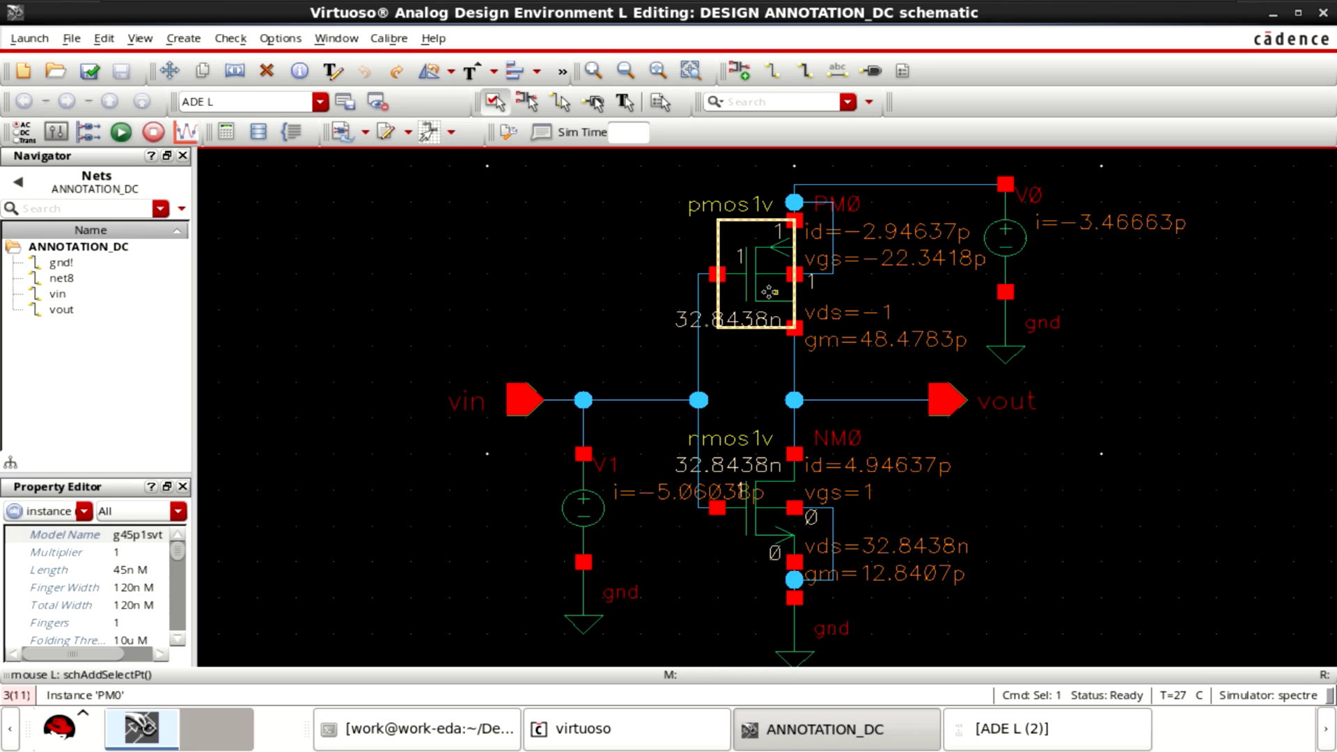
{"action": "key", "text": "shift+x"}
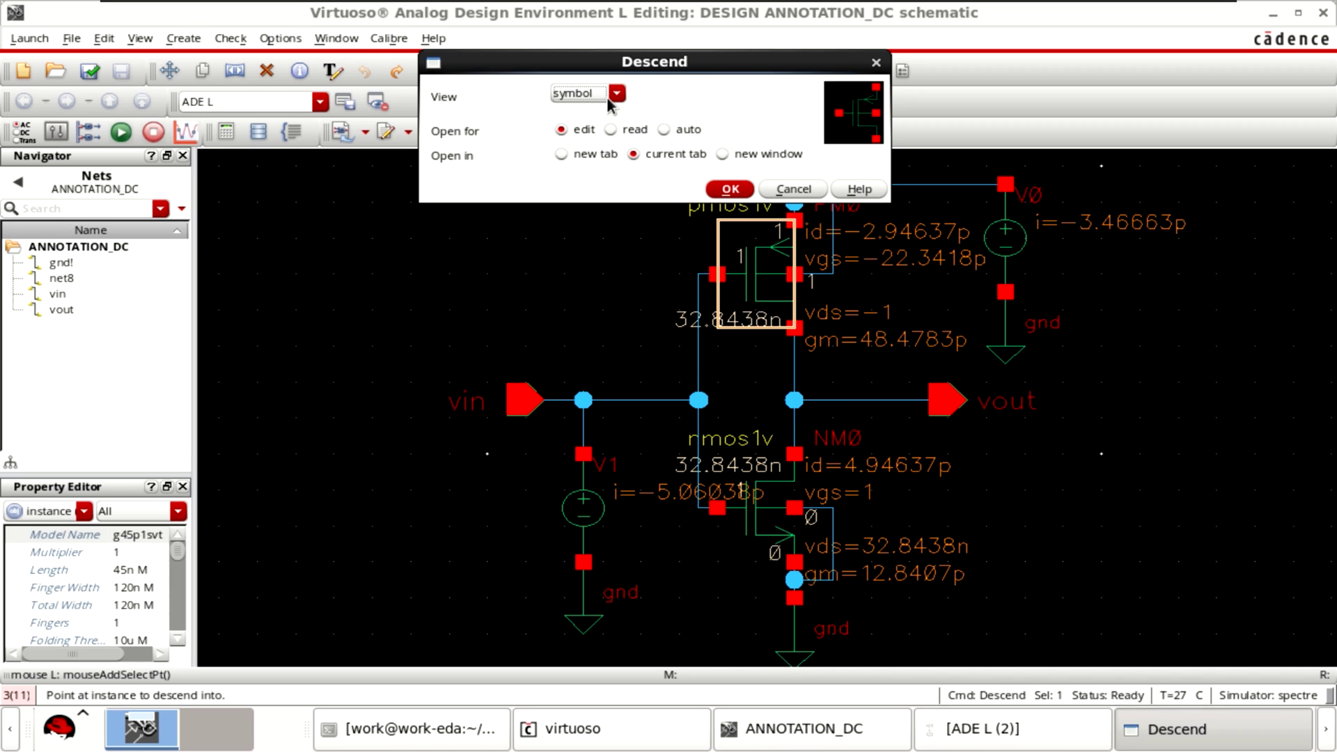
{"action": "left_click", "coordinate": [727, 189]}
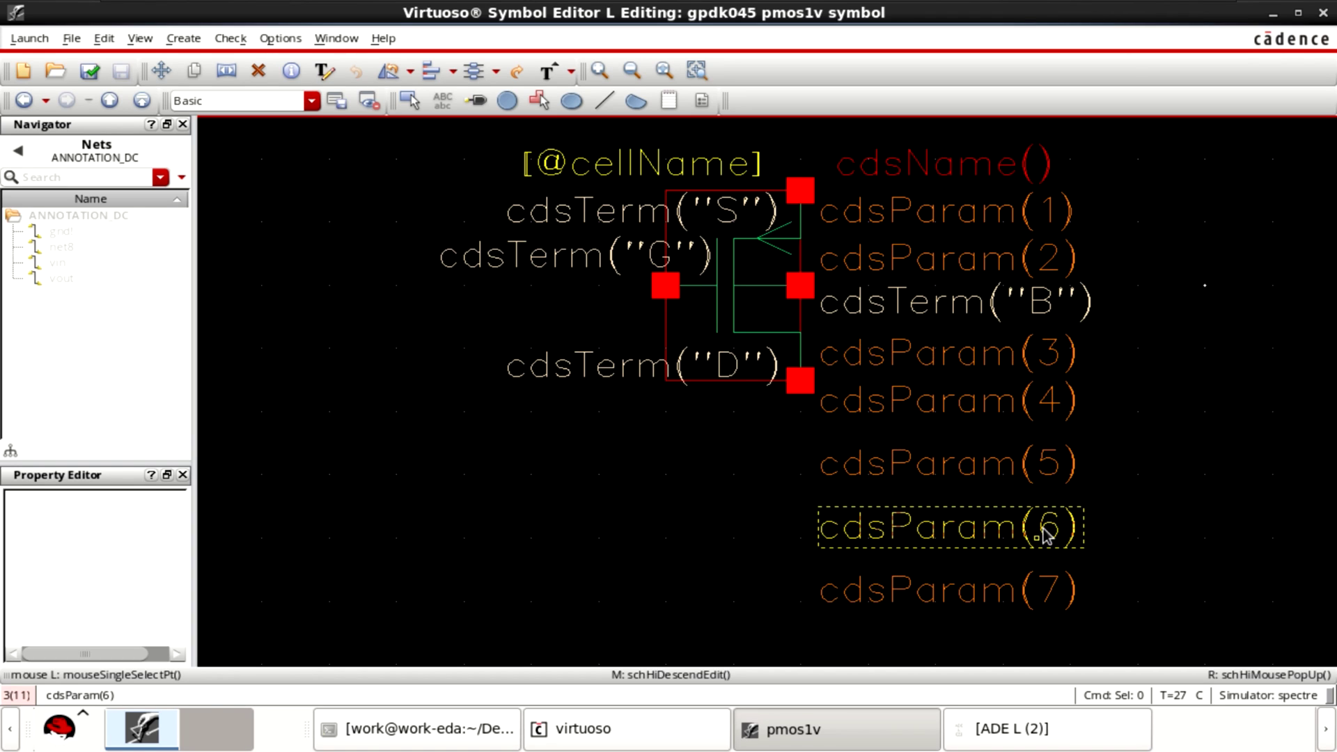
Step: Copy the cdsParam(7) label and place the copy directly below it, aligned with the other parameter labels
{"action": "left_click", "coordinate": [1012, 586]}
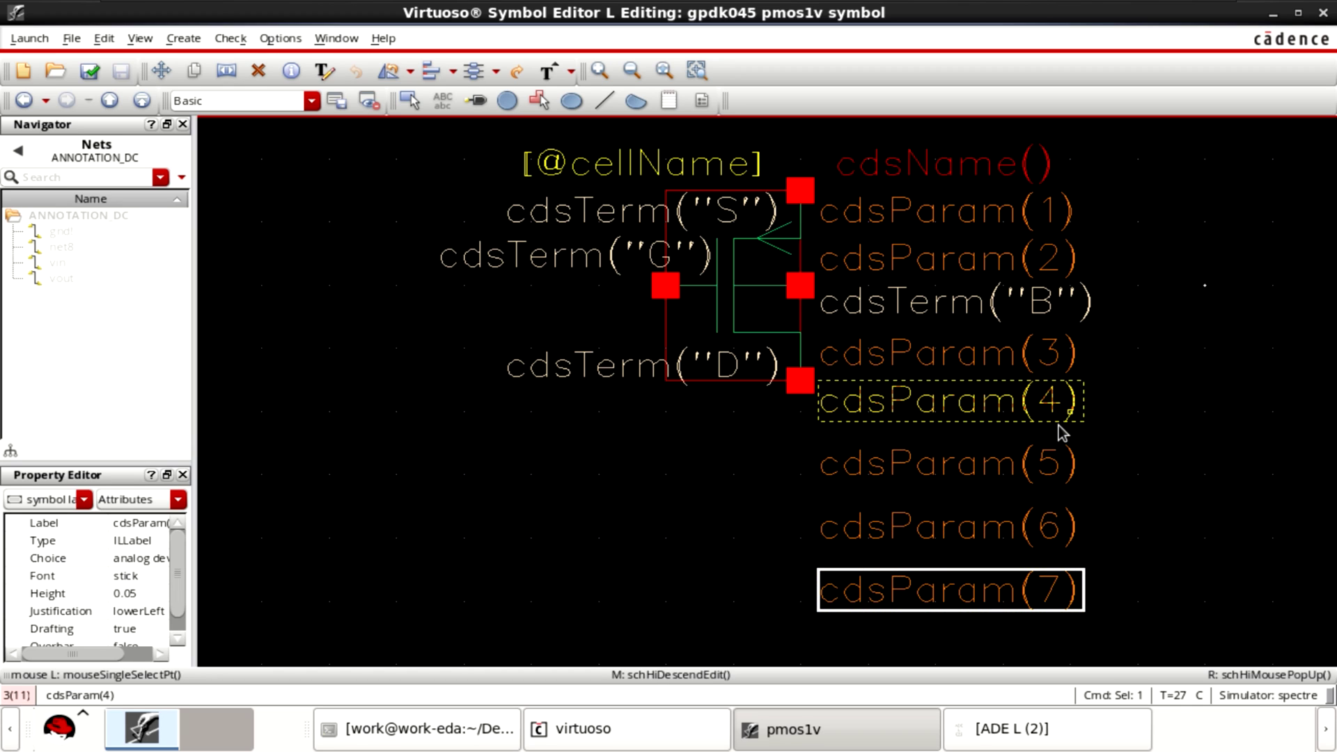
{"action": "scroll", "coordinate": [1072, 453], "scroll_direction": "down", "scroll_amount": 2}
{"action": "left_click", "coordinate": [975, 484]}
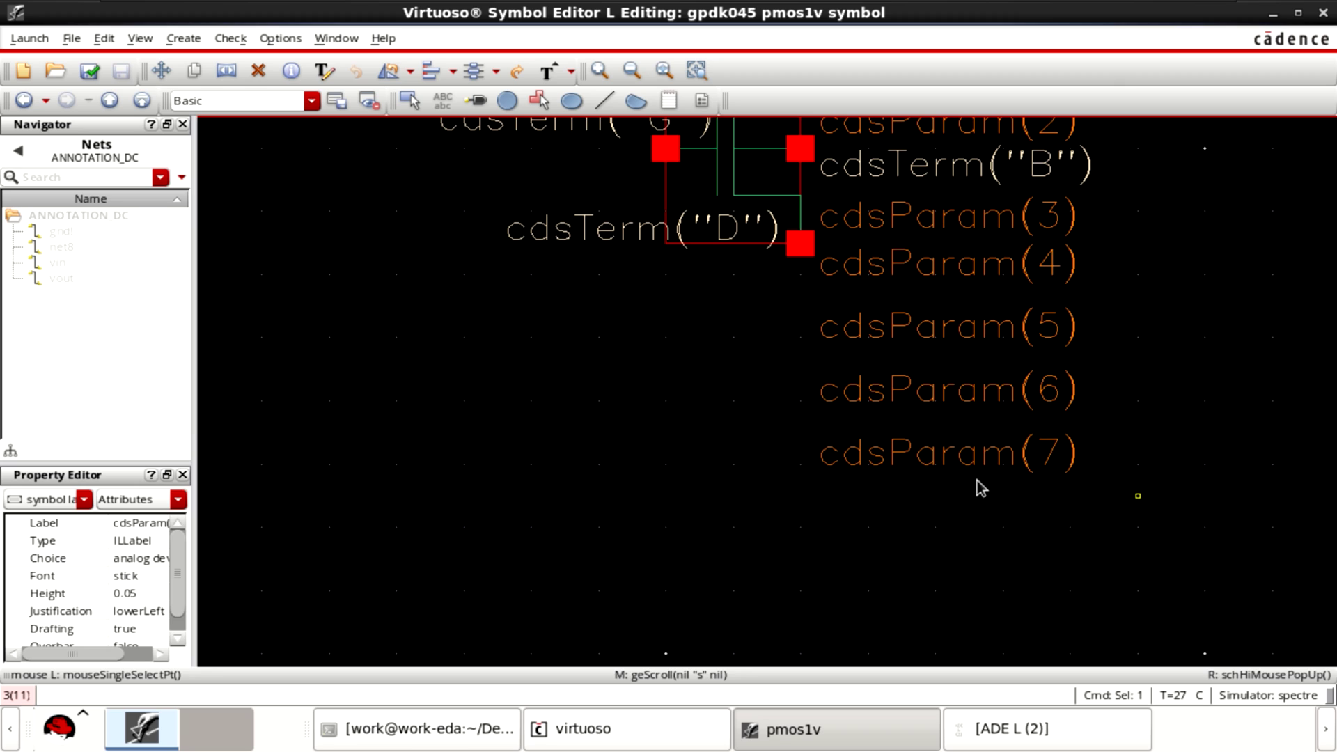
{"action": "left_click", "coordinate": [966, 458]}
{"action": "key", "text": "c"}
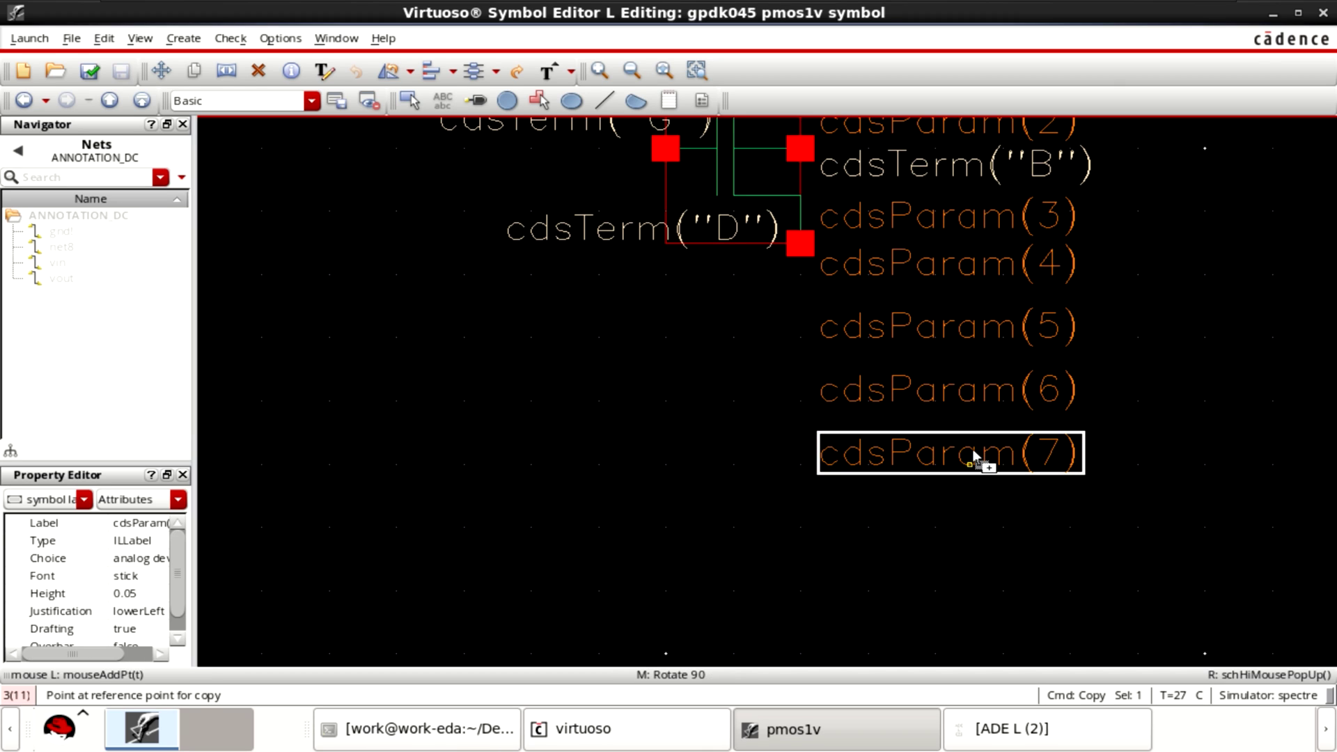
{"action": "left_click", "coordinate": [982, 457]}
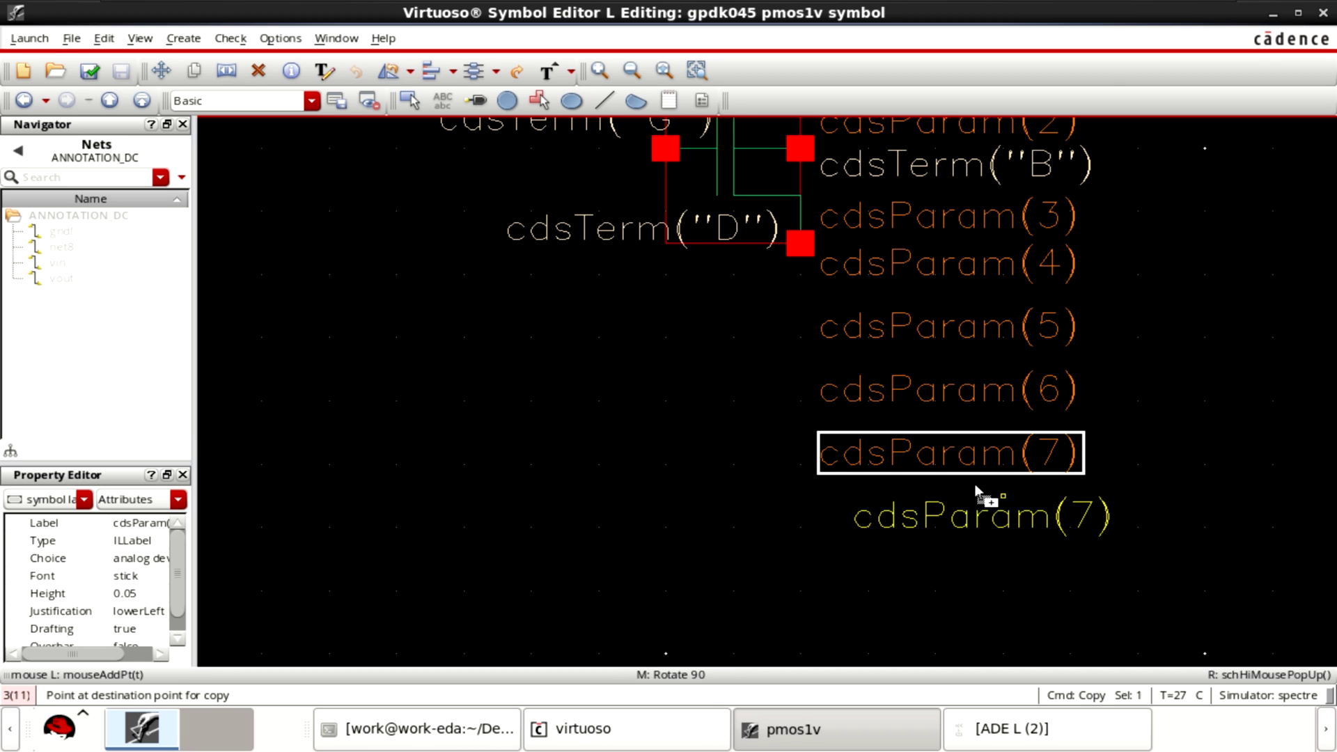
{"action": "left_click", "coordinate": [983, 518]}
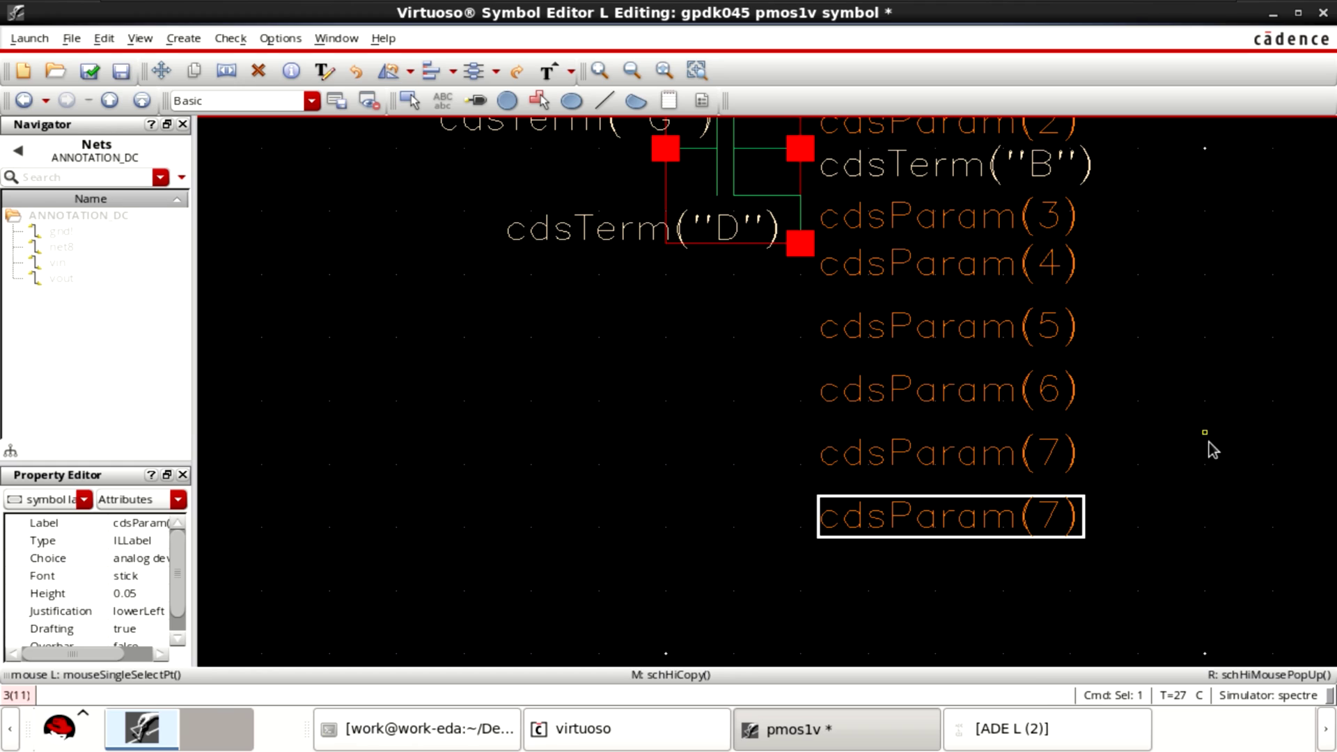
Step: Change the text of the copied label at the end of the parameter column to cdsParam(8)
{"action": "double_click", "coordinate": [1044, 526]}
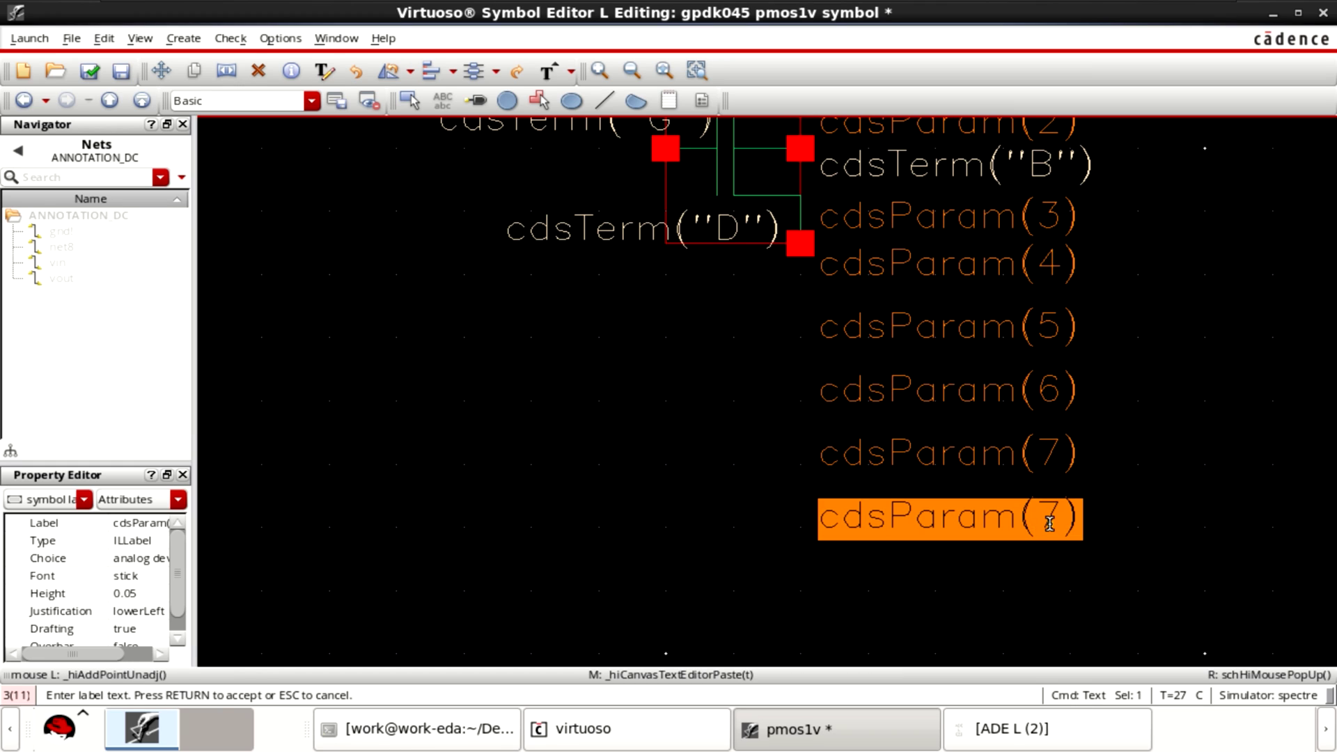
{"action": "left_click", "coordinate": [1039, 515]}
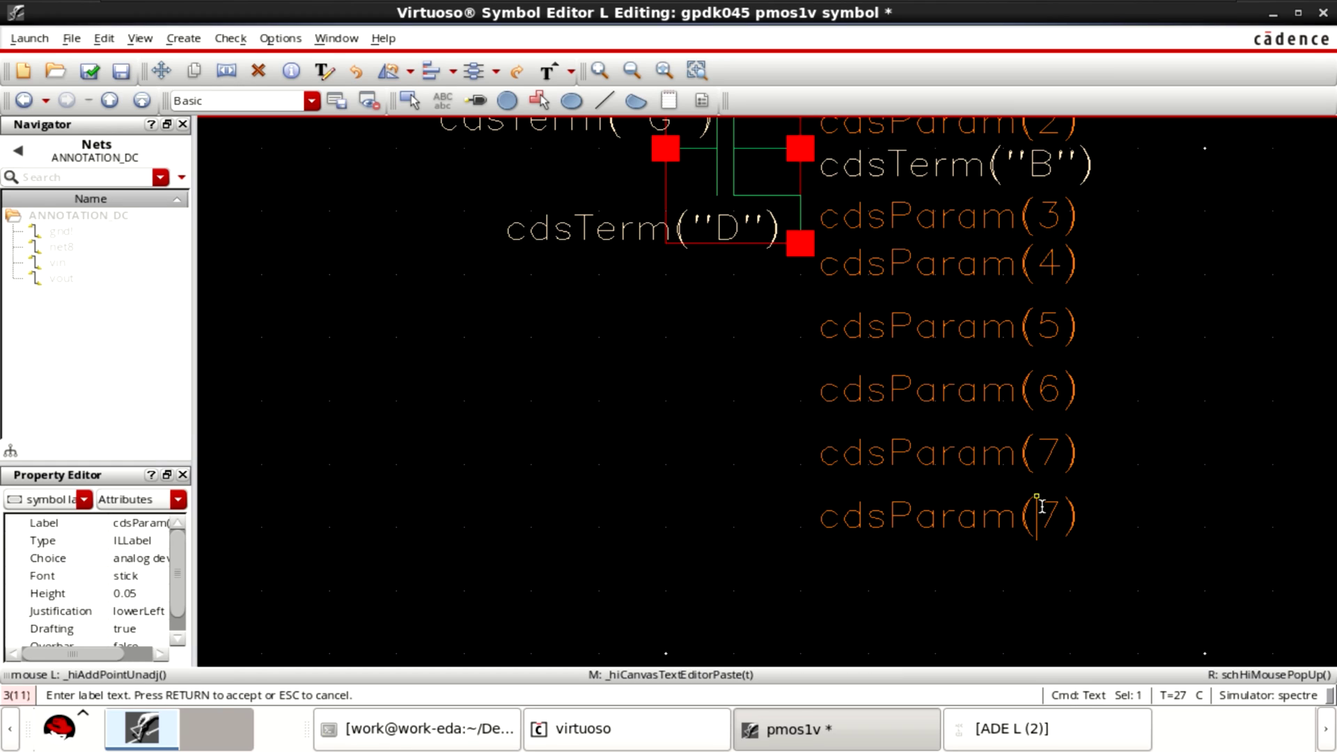
{"action": "type", "text": "8"}
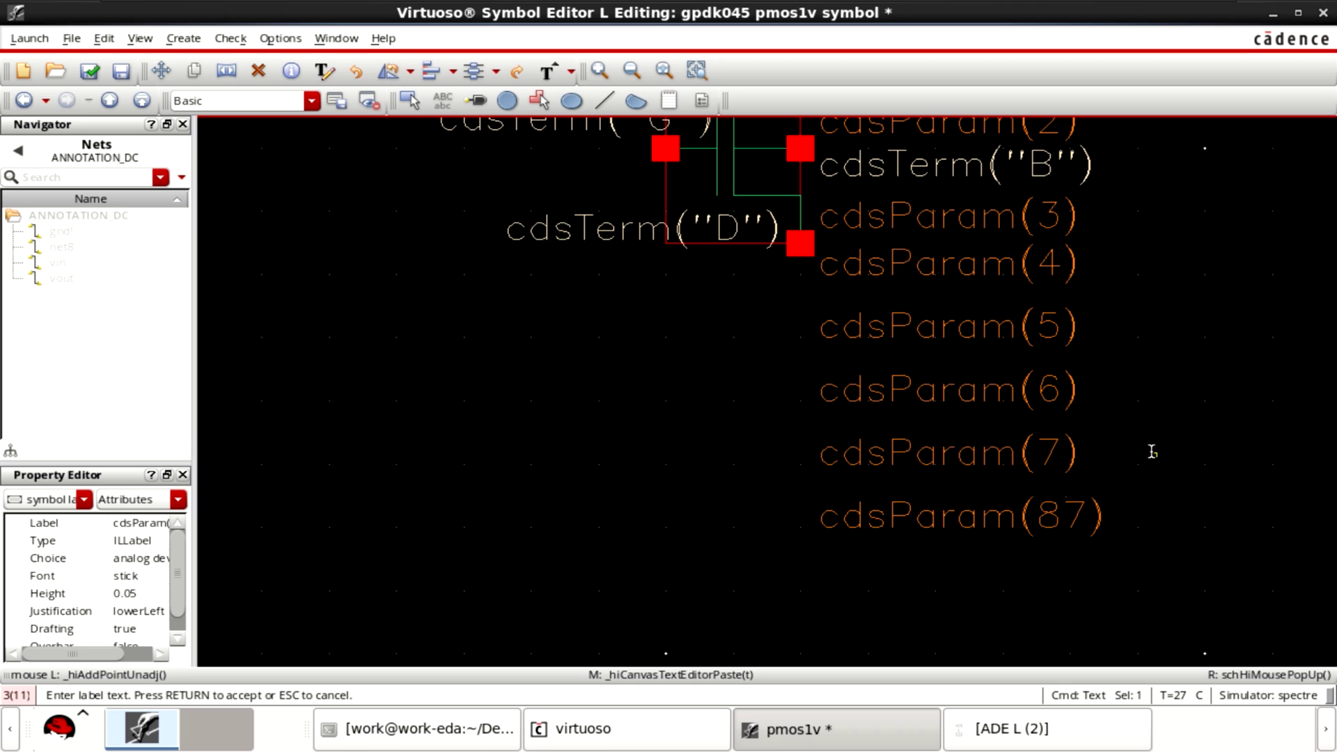
{"action": "key", "text": "Delete"}
{"action": "key", "text": "Return"}
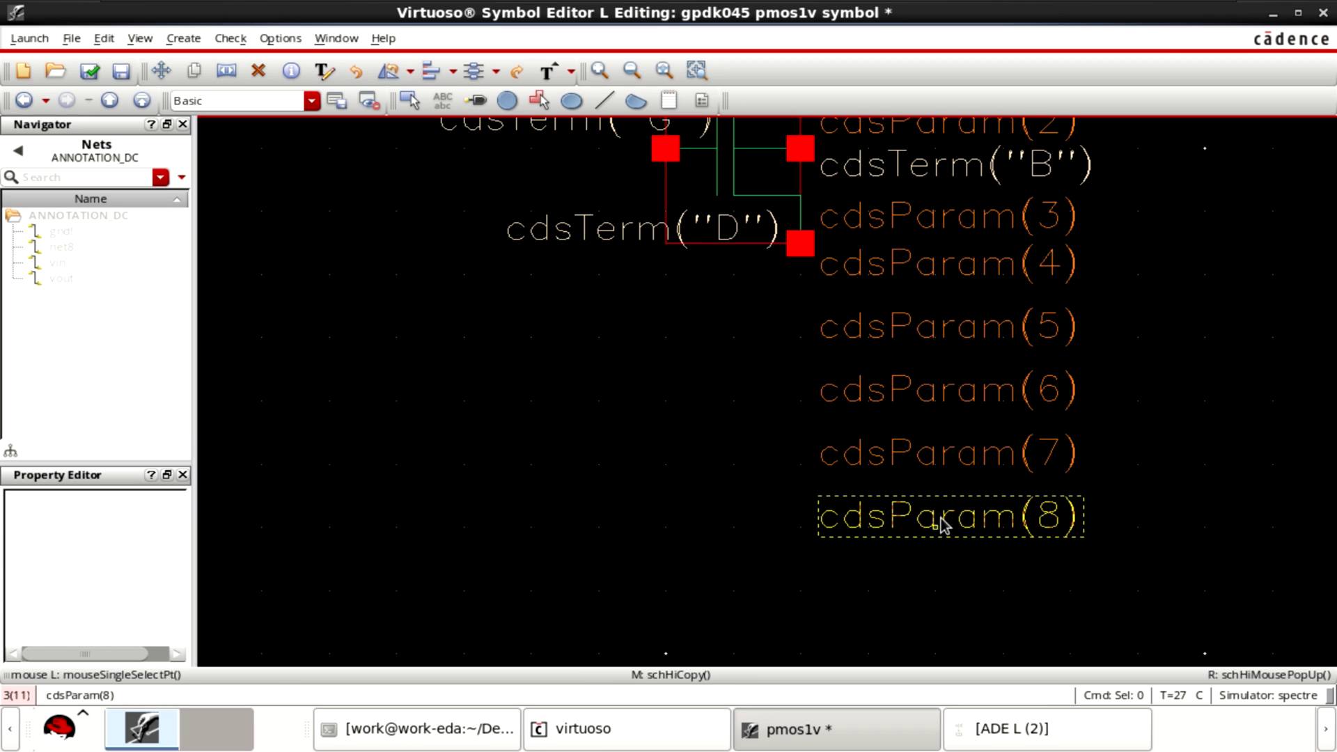
Step: Copy the cdsParam(8) label directly below itself and change the copy's text to cdsParam(9)
{"action": "left_click", "coordinate": [940, 518]}
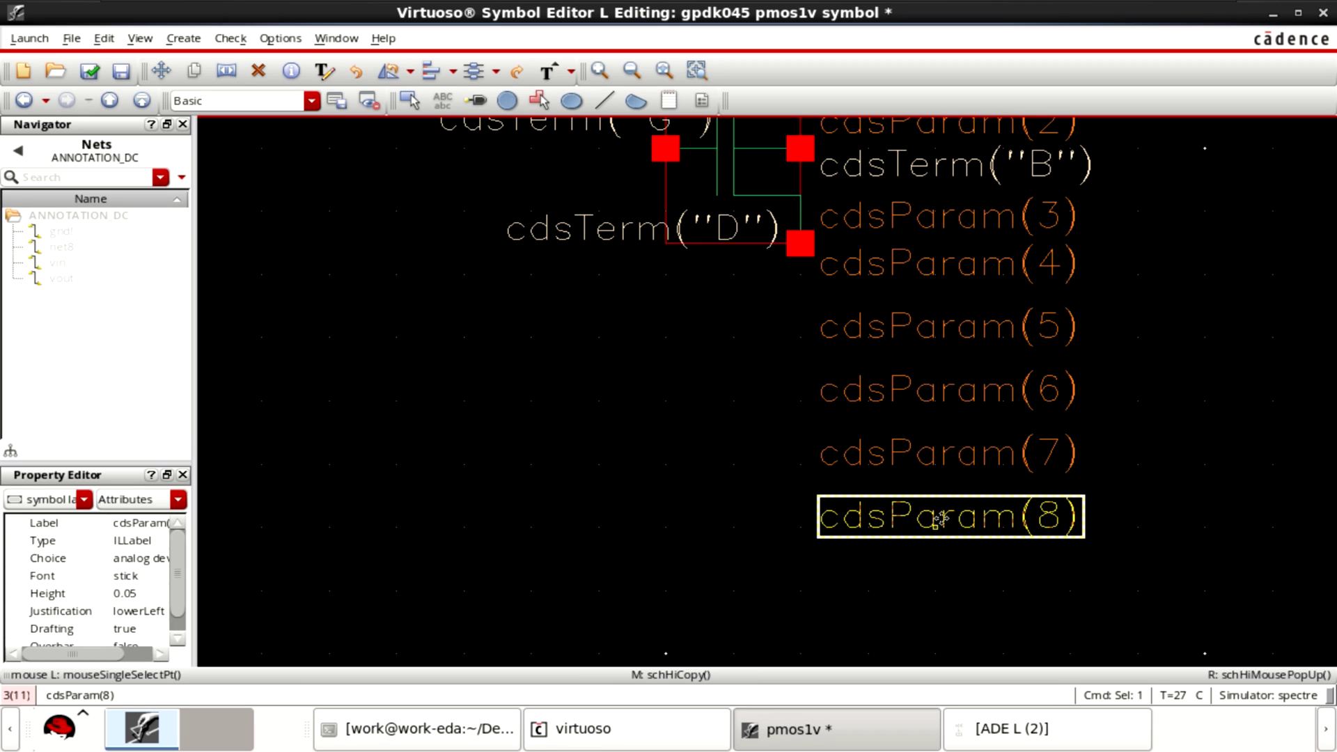
{"action": "key", "text": "c"}
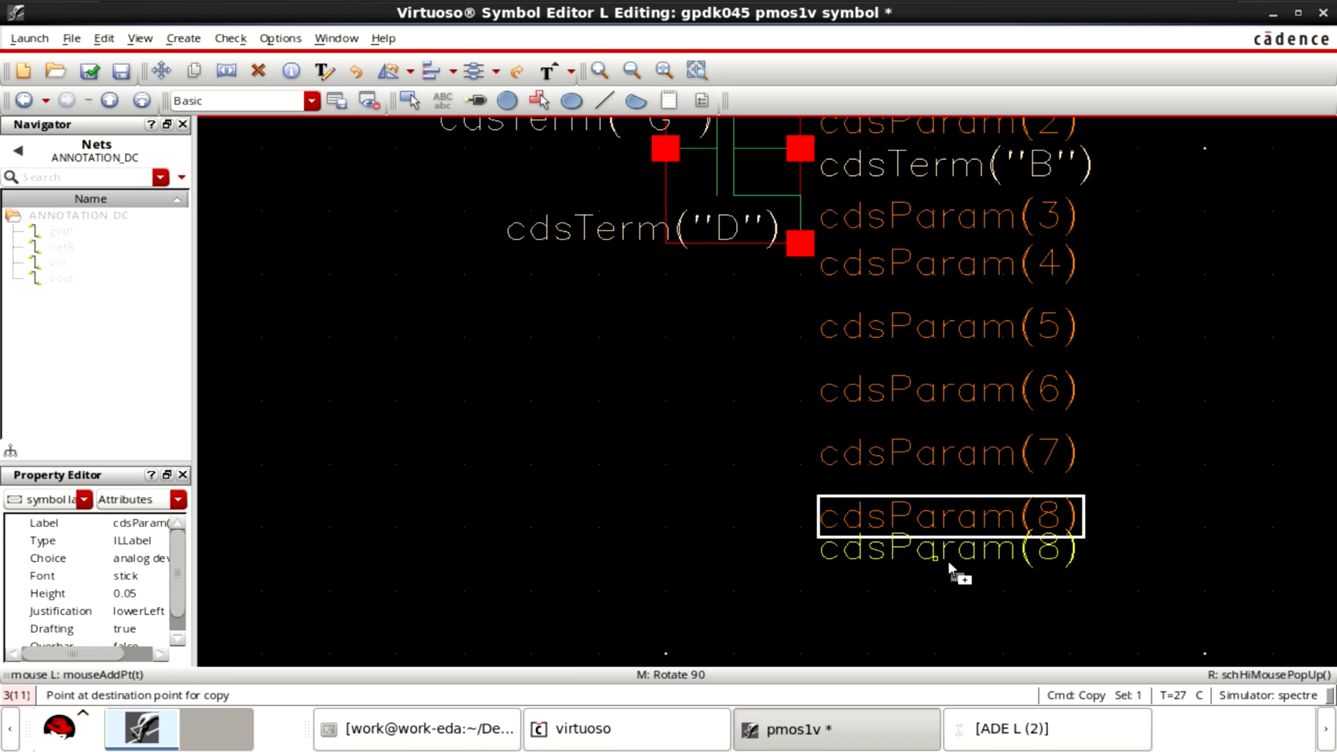
{"action": "left_click", "coordinate": [1093, 516]}
{"action": "left_click", "coordinate": [1038, 578]}
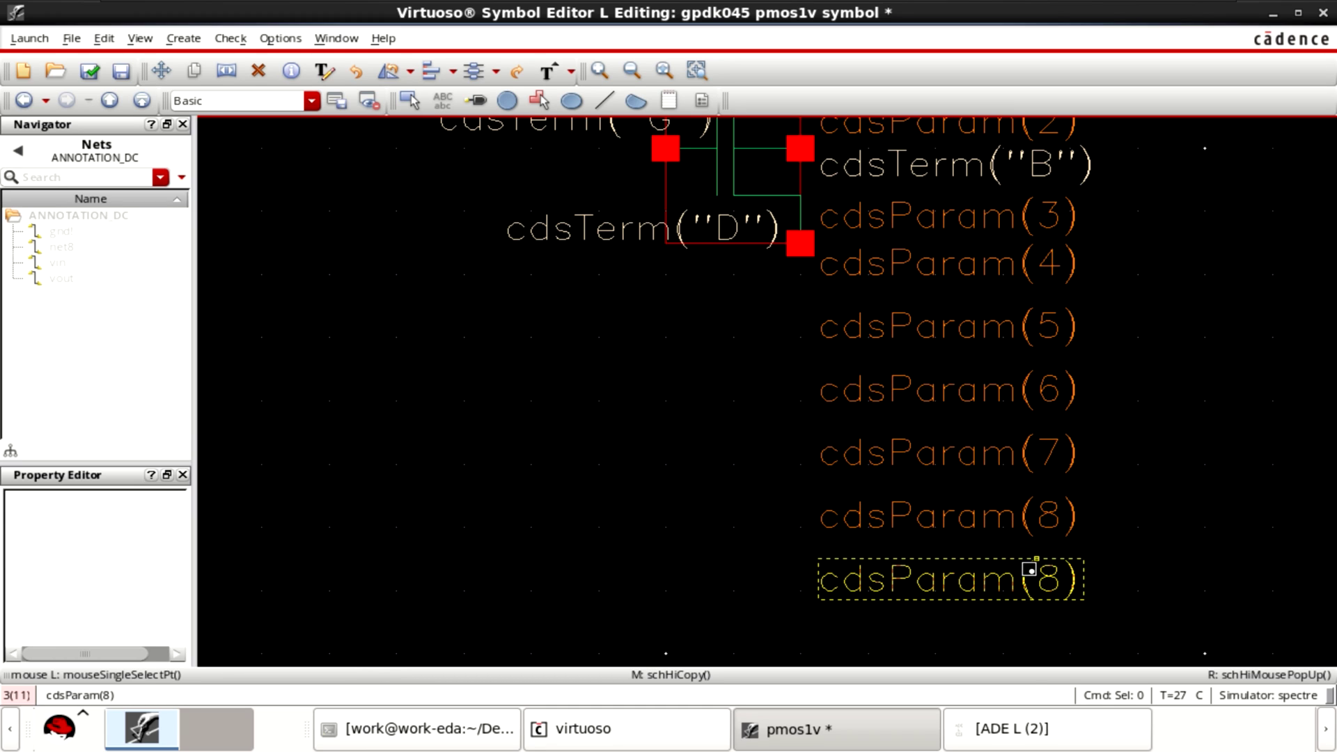
{"action": "left_click", "coordinate": [1046, 578]}
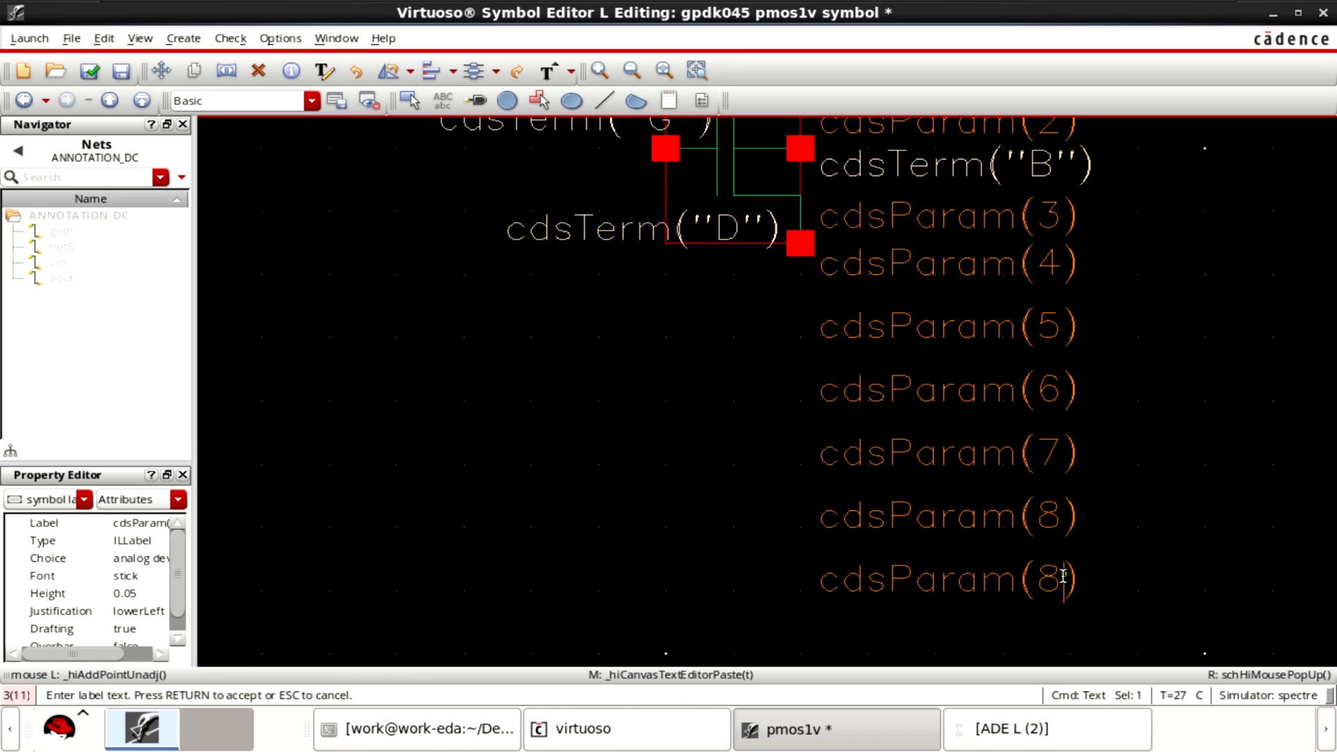
{"action": "key", "text": "BackSpace"}
{"action": "type", "text": "cdsParam(9)"}
{"action": "key", "text": "Return"}
Step: Deselect everything and check and save the edited pmos1v symbol
{"action": "left_click", "coordinate": [566, 401]}
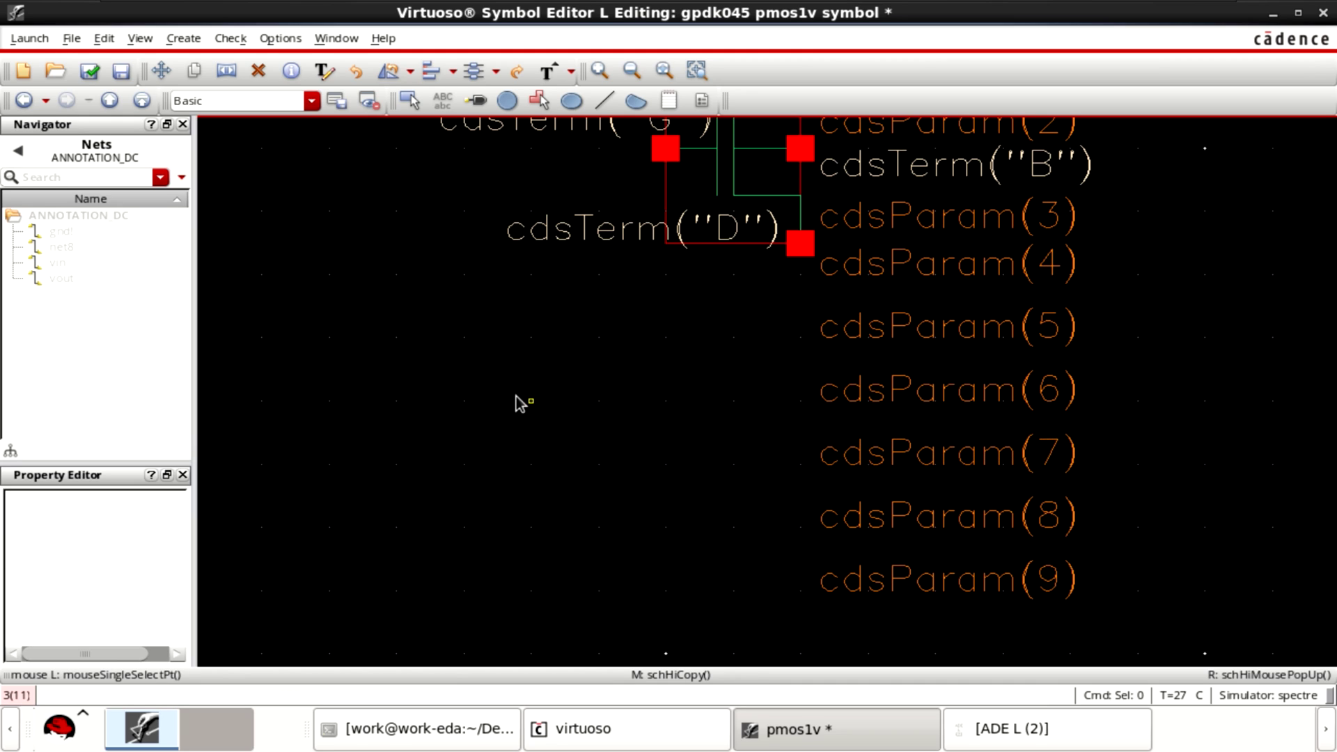
{"action": "left_click", "coordinate": [91, 71]}
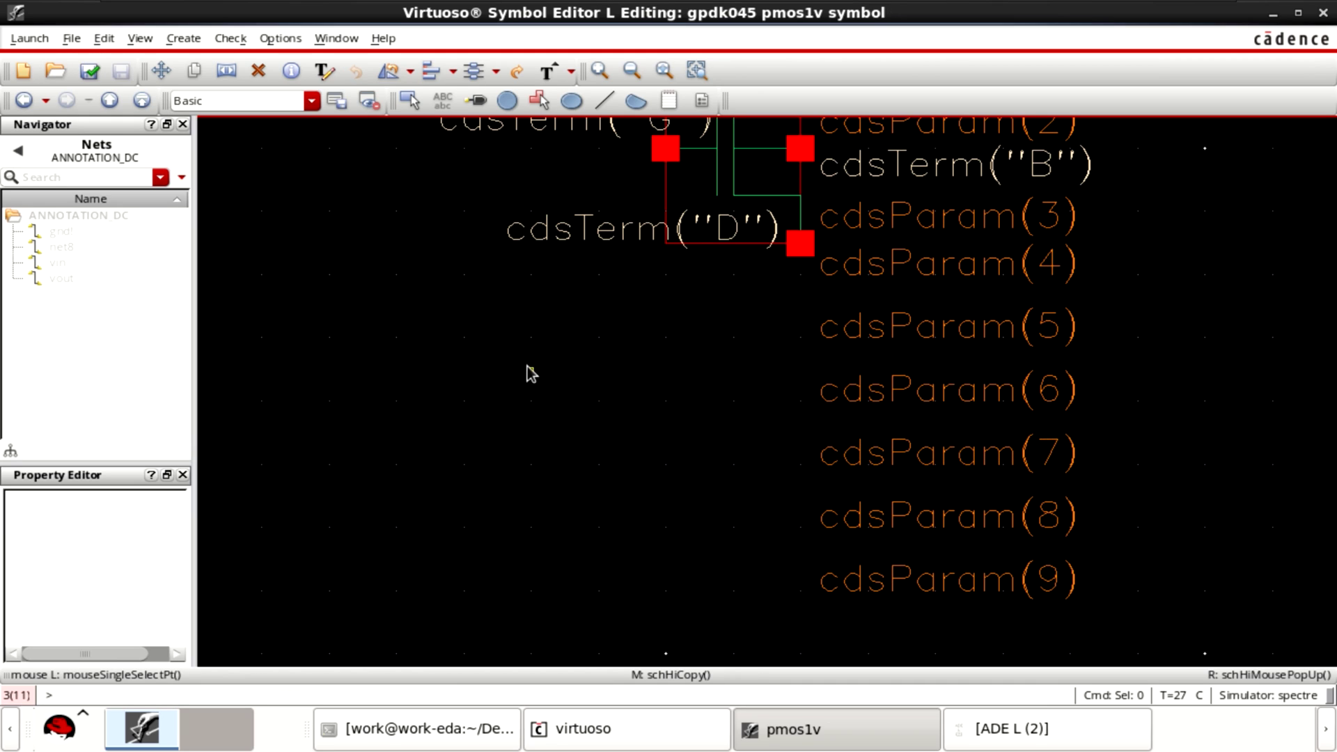
{"action": "key", "text": "ctrl"}
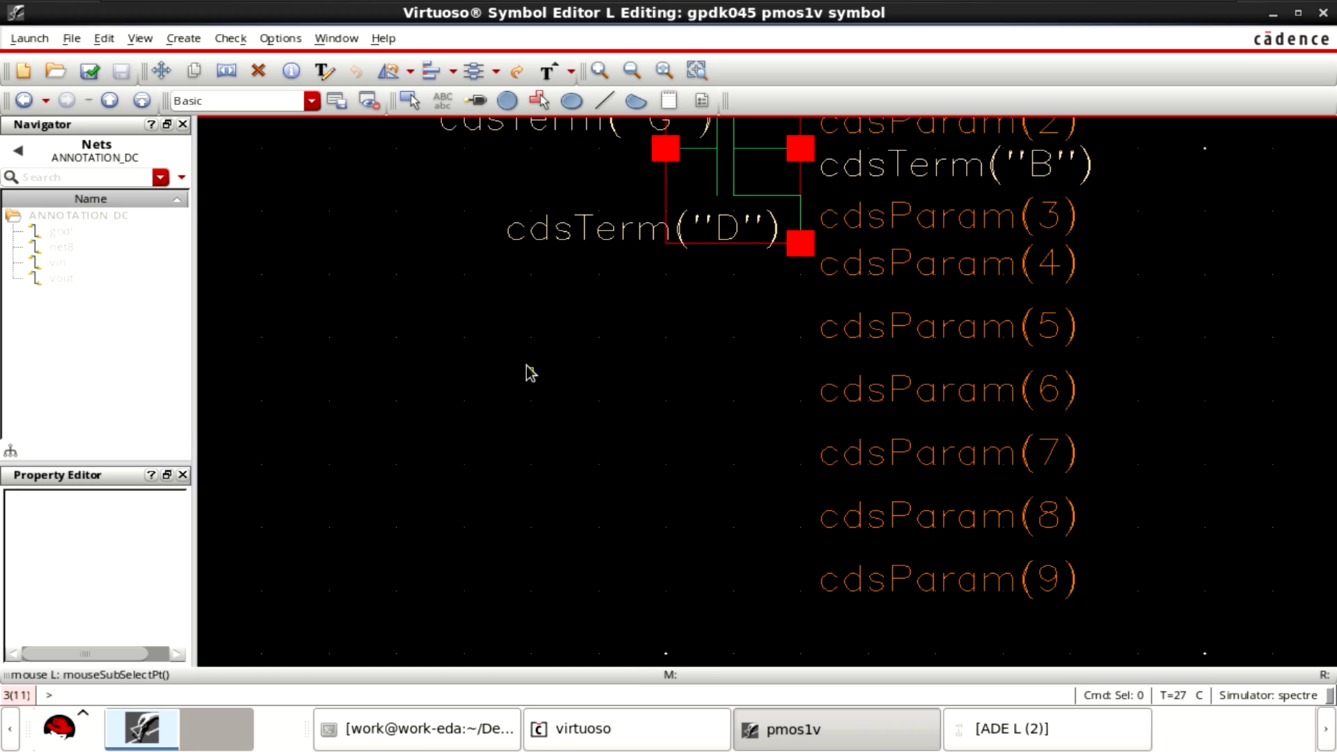
Step: Return from the pmos1v symbol to the ANNOTATION_DC schematic and check and save it
{"action": "key", "text": "ctrl+e"}
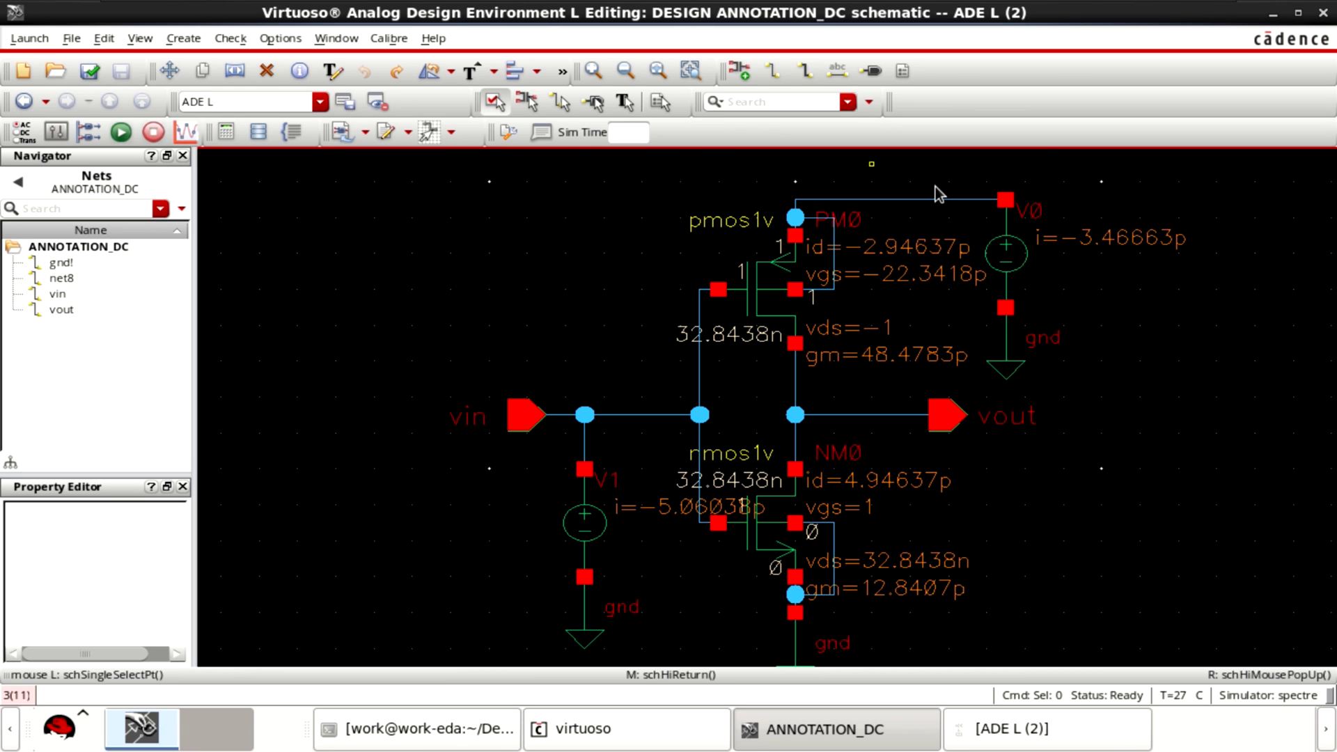
{"action": "left_click", "coordinate": [91, 73]}
{"action": "right_click", "coordinate": [1125, 449]}
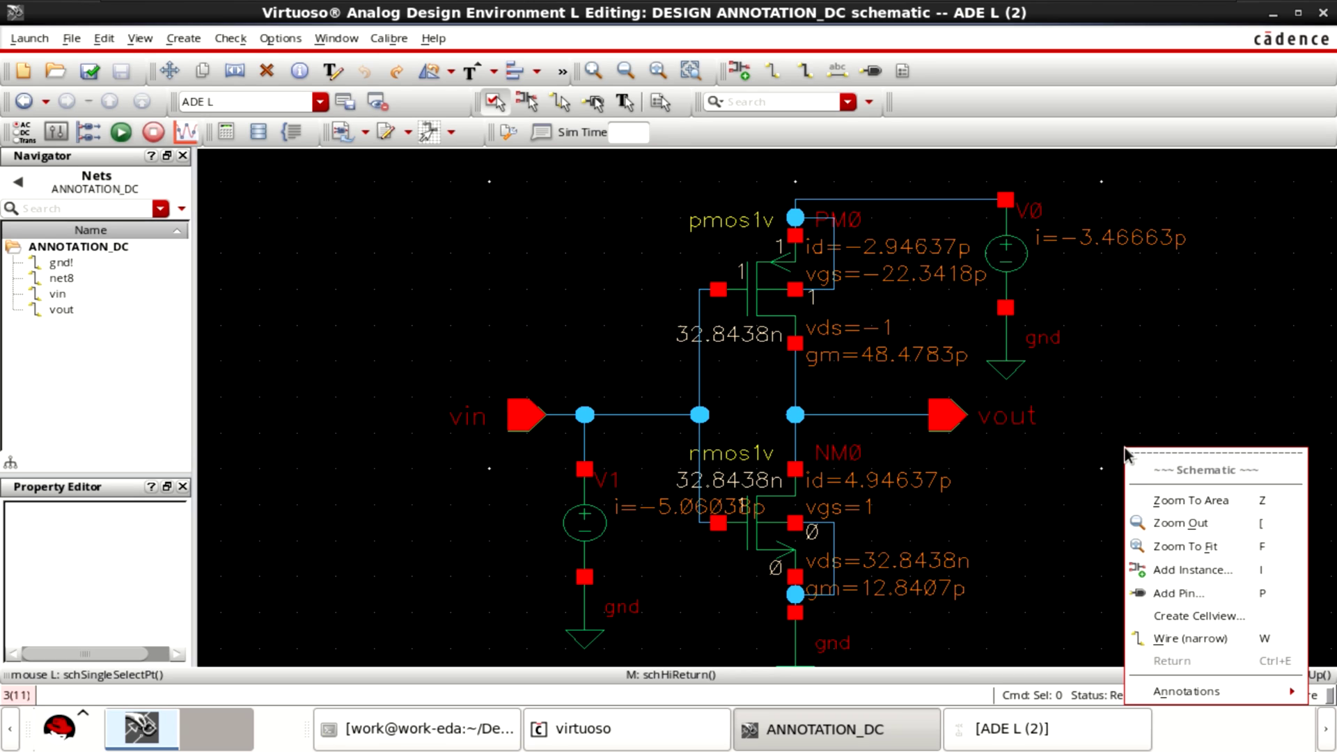
{"action": "mouse_move", "coordinate": [1204, 699]}
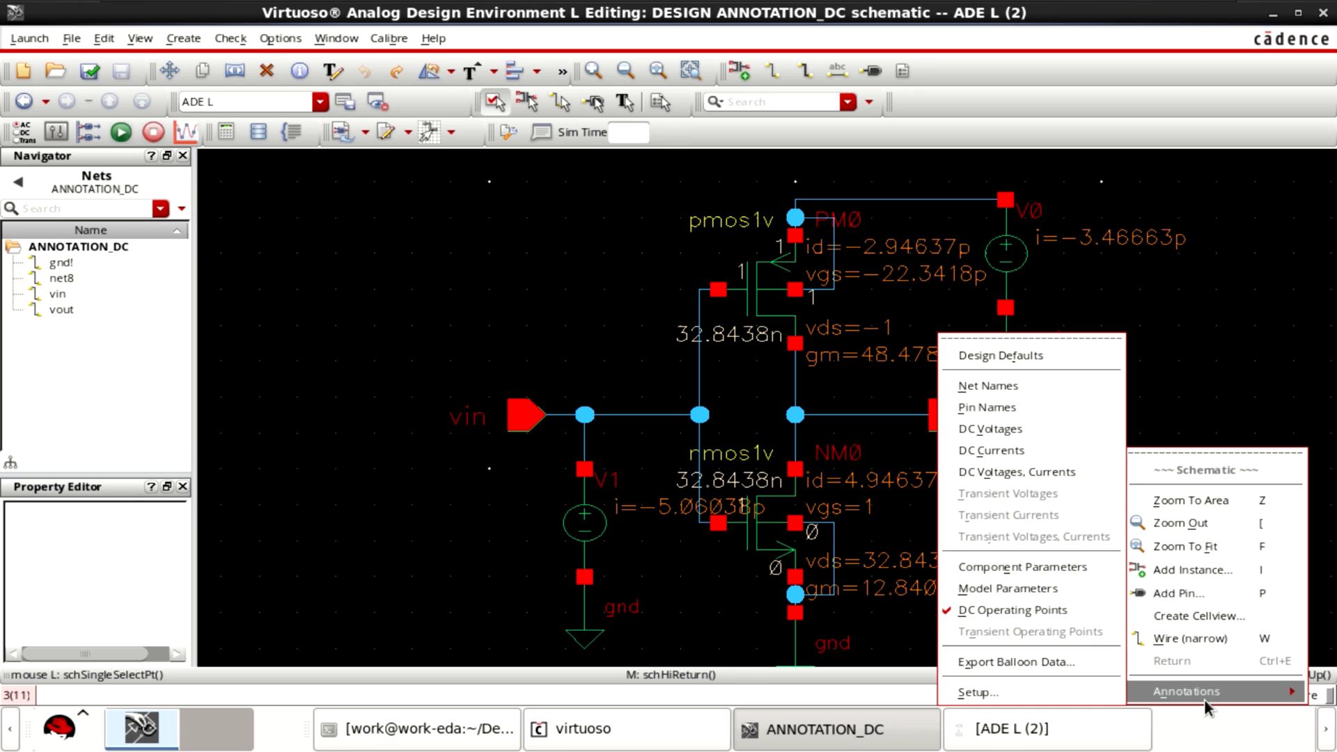
{"action": "left_click", "coordinate": [1237, 333]}
Step: Rerun the DC simulation from ADE L, then close the output log and minimize the ADE L window
{"action": "left_click", "coordinate": [1022, 724]}
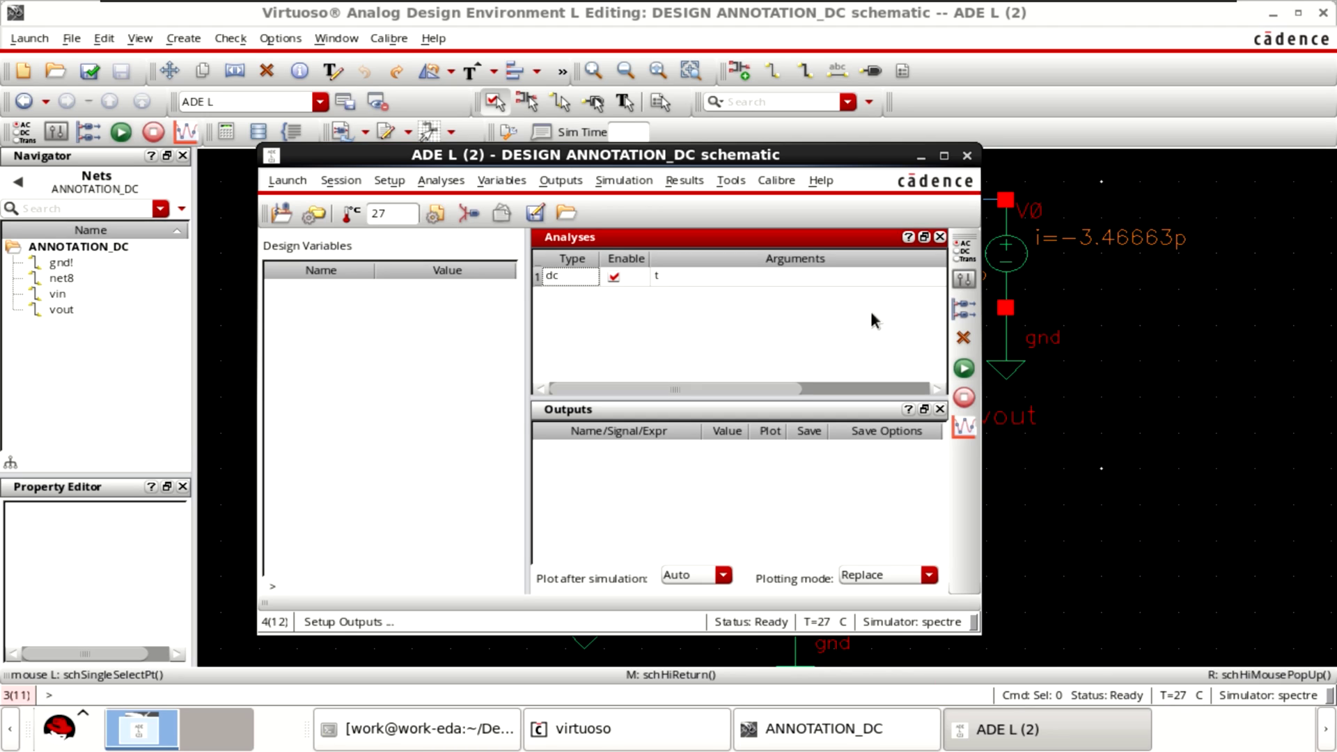
{"action": "left_click", "coordinate": [964, 367]}
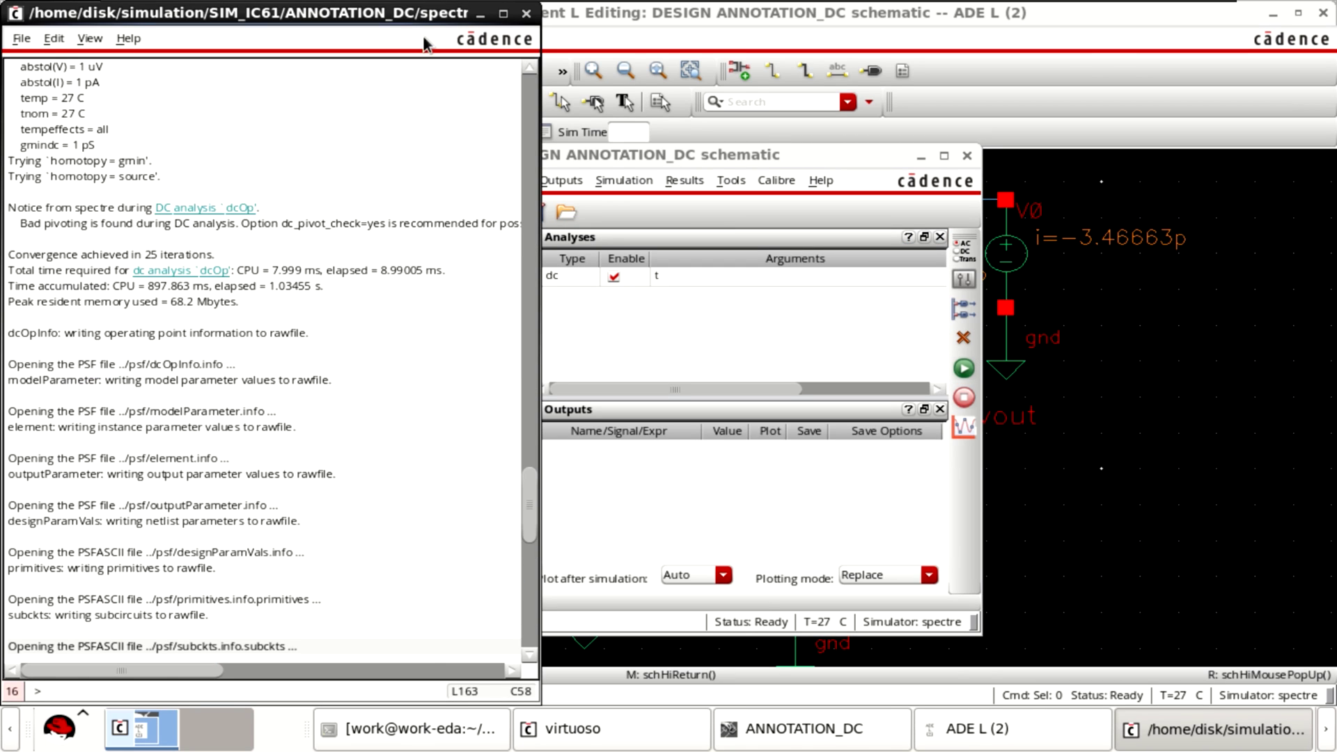
{"action": "left_click", "coordinate": [525, 14]}
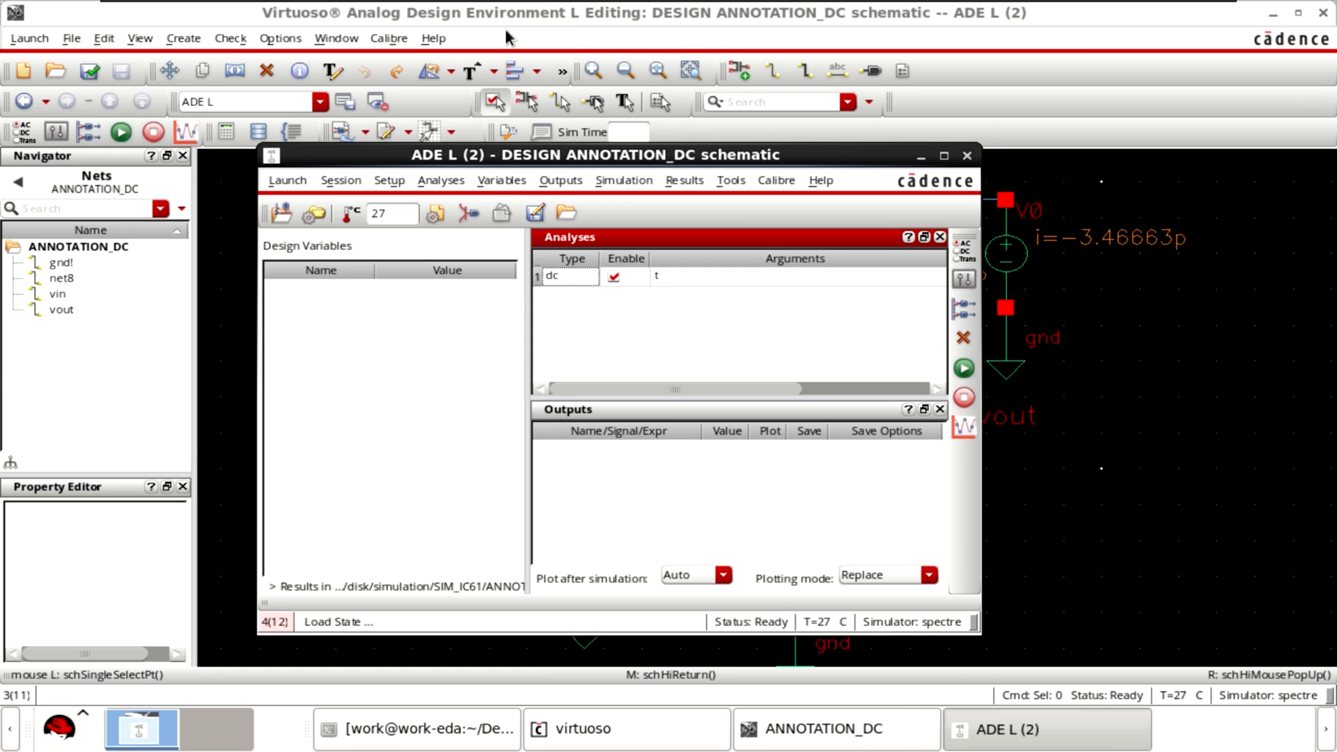
{"action": "left_click", "coordinate": [920, 158]}
Step: Open the annotation setup for the schematic and restrict its settings to the pmos1v cell of the gpdk045 library
{"action": "right_click", "coordinate": [1117, 424]}
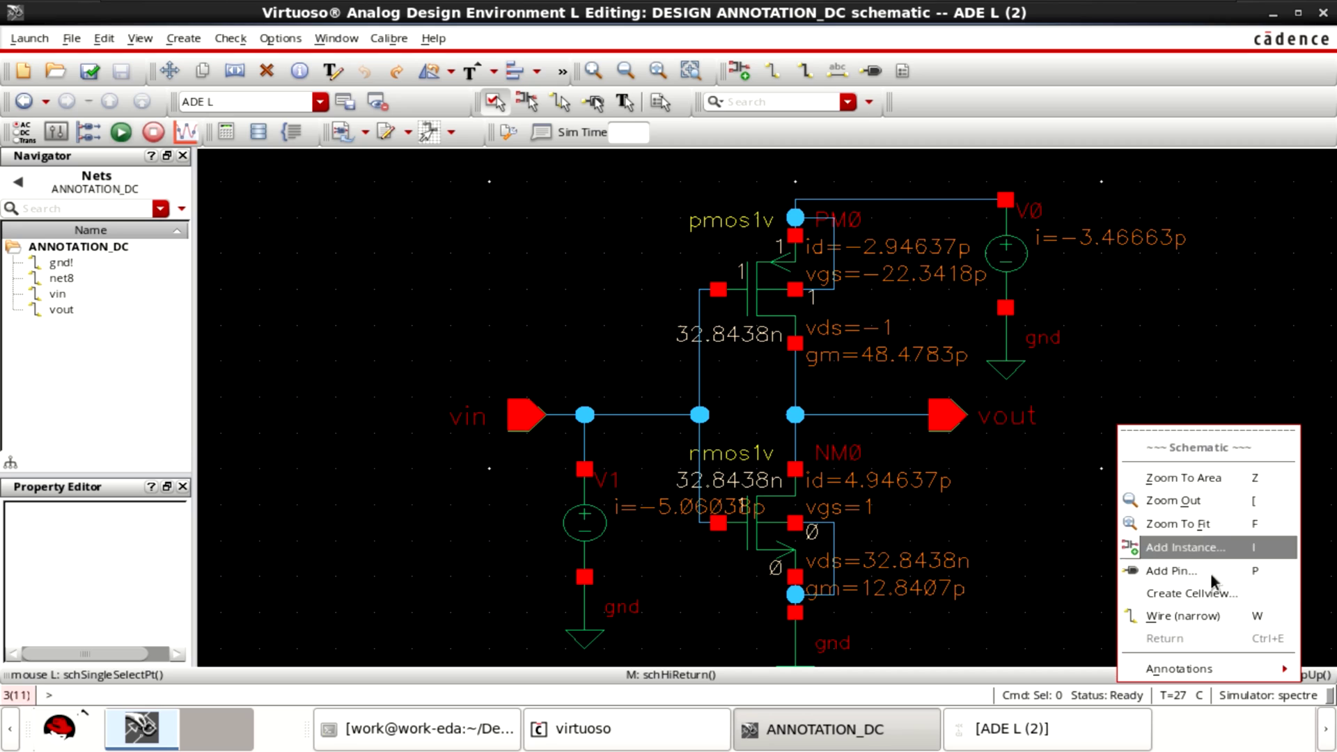
{"action": "mouse_move", "coordinate": [1219, 671]}
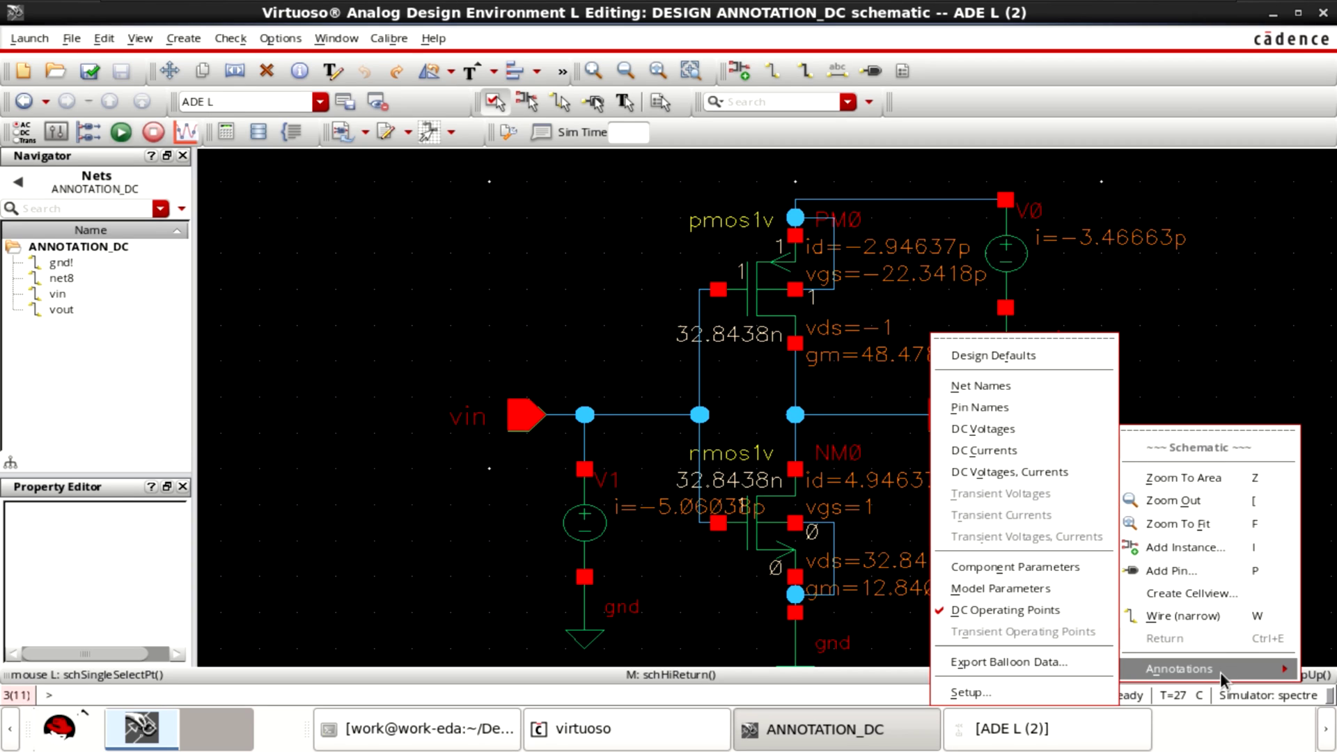
{"action": "left_click", "coordinate": [1016, 692]}
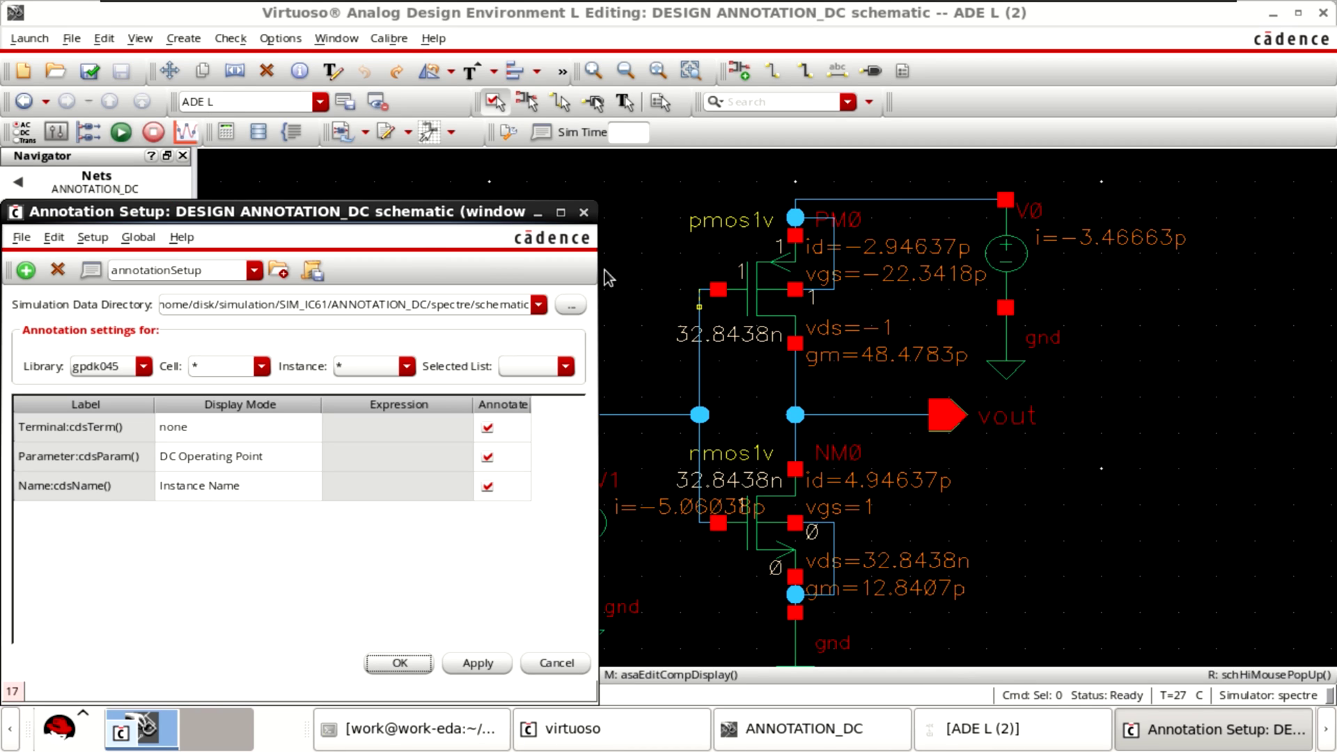
{"action": "mouse_move", "coordinate": [361, 219]}
{"action": "left_mouse_down"}
{"action": "mouse_move", "coordinate": [474, 56]}
{"action": "mouse_move", "coordinate": [473, 79]}
{"action": "left_mouse_up"}
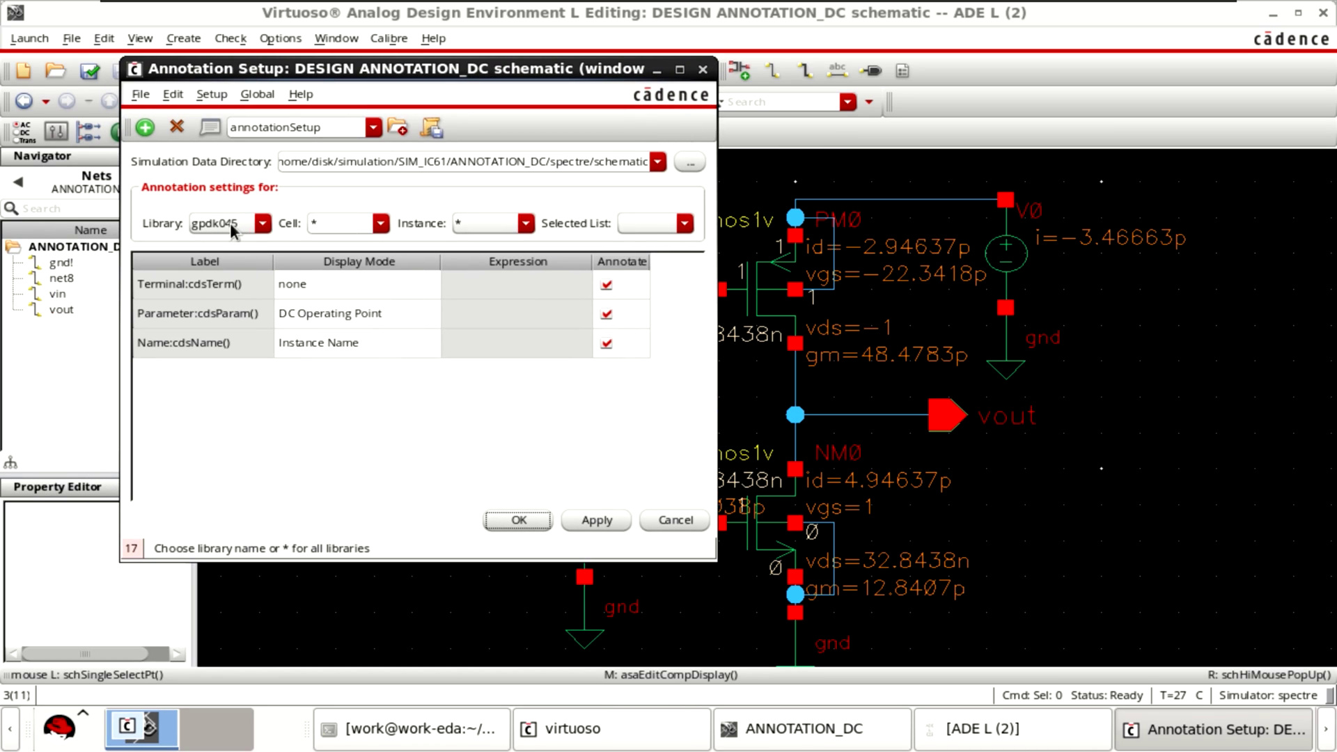
{"action": "left_click", "coordinate": [380, 223]}
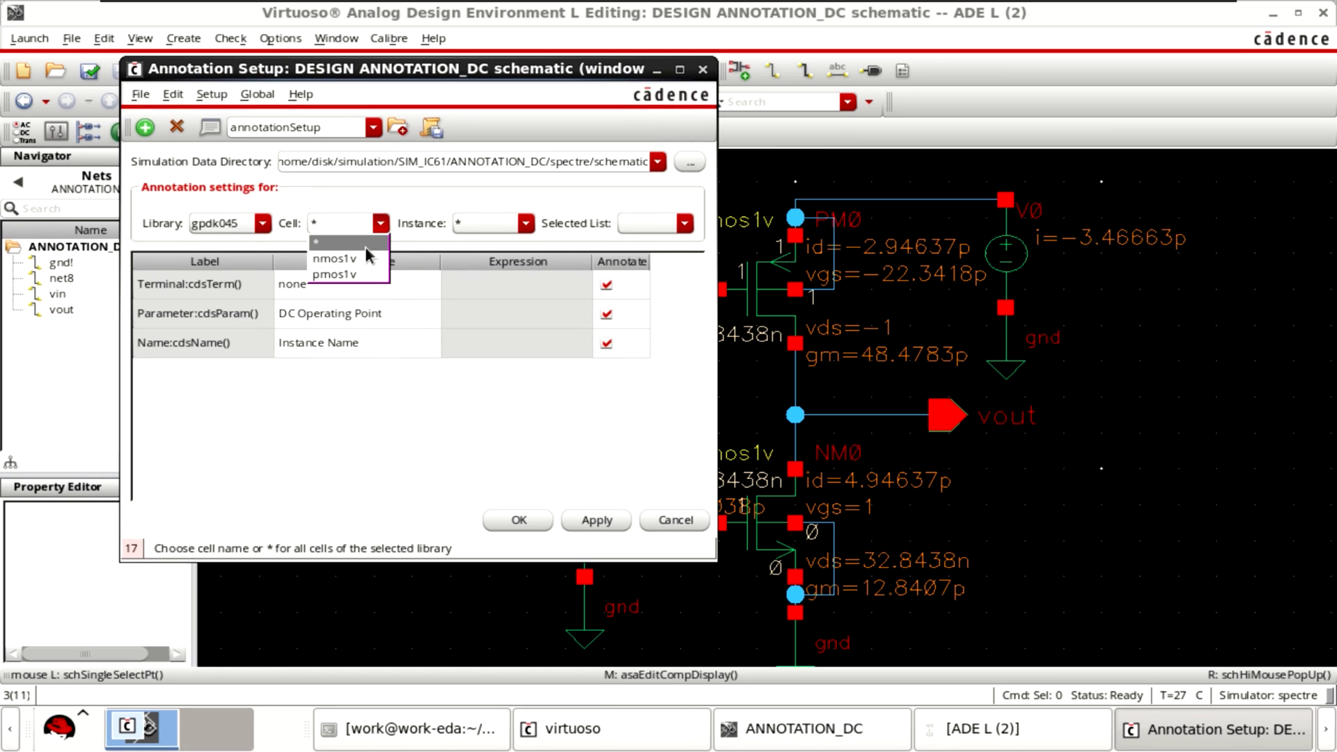
{"action": "left_click", "coordinate": [354, 273]}
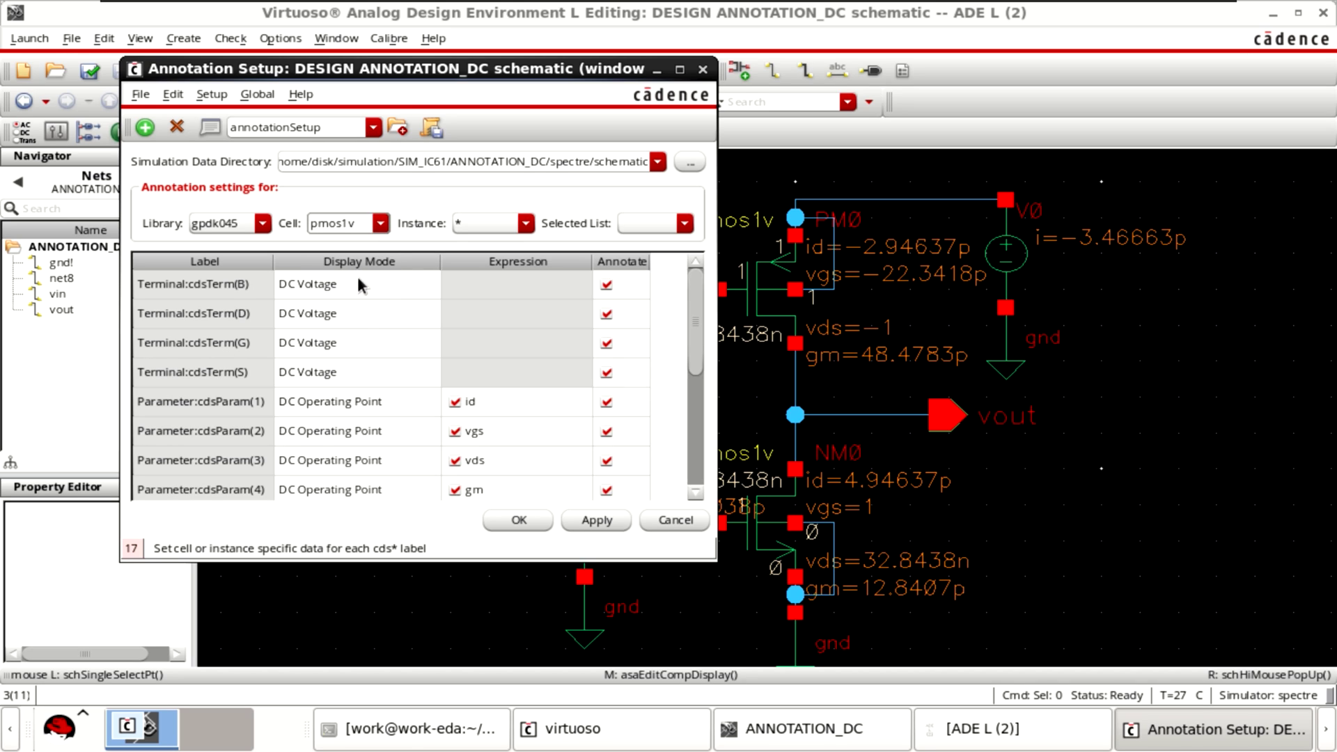
Step: Set the cdsParam(5) expression of pmos1v to ron and apply it to the schematic
{"action": "scroll", "coordinate": [540, 351], "scroll_direction": "down", "scroll_amount": 2}
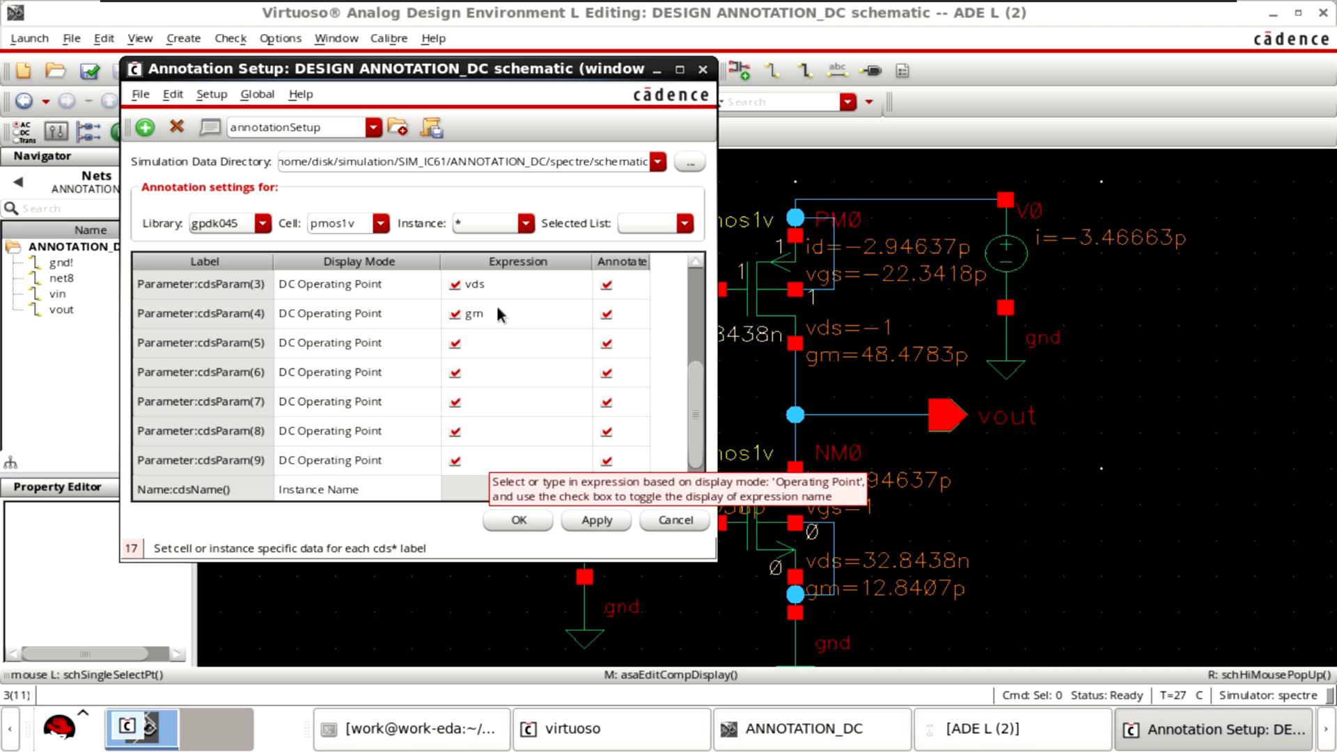
{"action": "scroll", "coordinate": [564, 349], "scroll_direction": "up", "scroll_amount": 2}
{"action": "scroll", "coordinate": [536, 292], "scroll_direction": "down", "scroll_amount": 2}
{"action": "scroll", "coordinate": [521, 362], "scroll_direction": "up", "scroll_amount": 1}
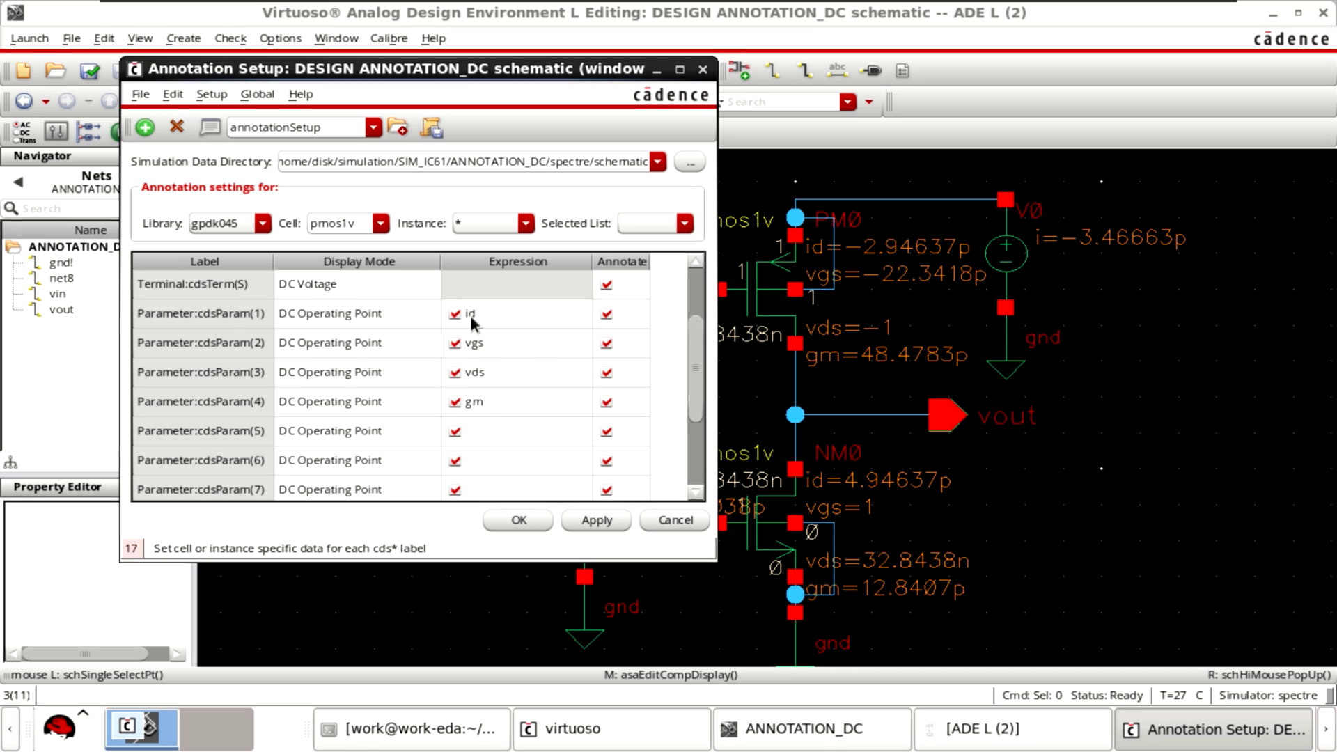
{"action": "scroll", "coordinate": [504, 407], "scroll_direction": "down", "scroll_amount": 1}
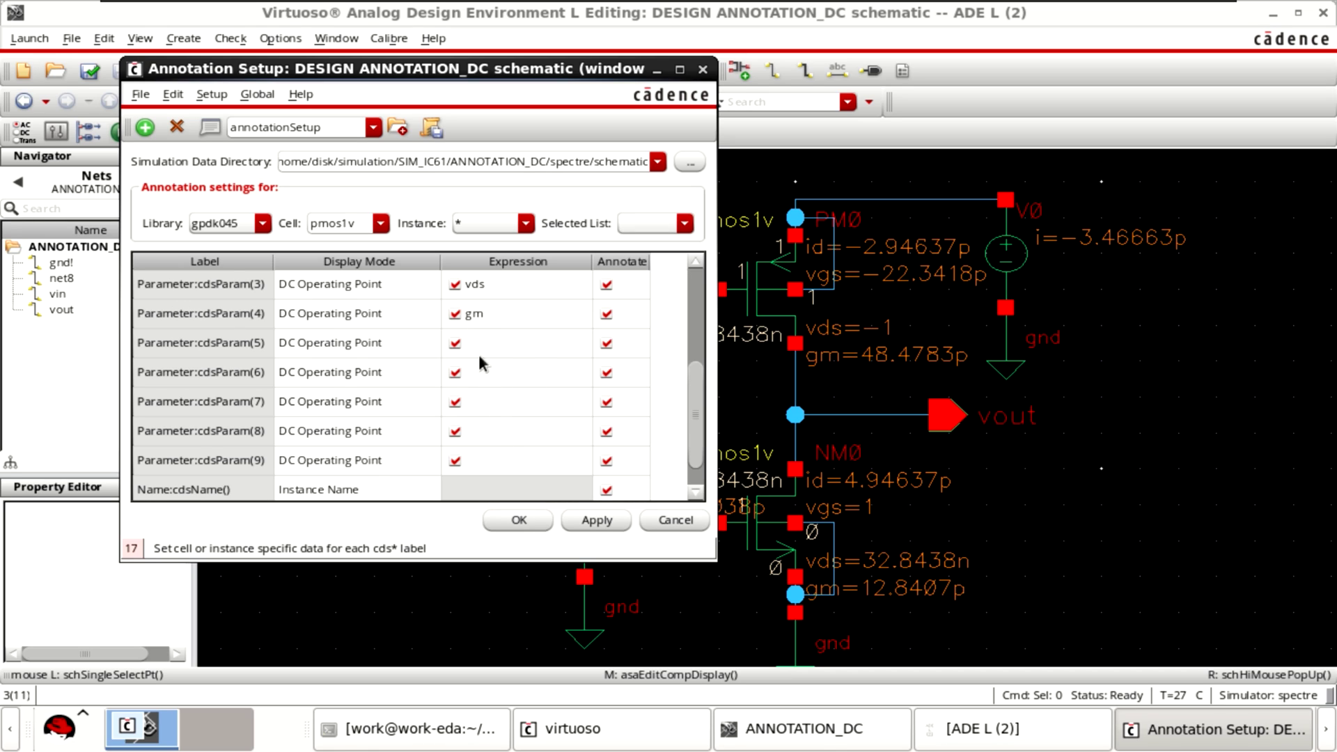
{"action": "left_click", "coordinate": [494, 344]}
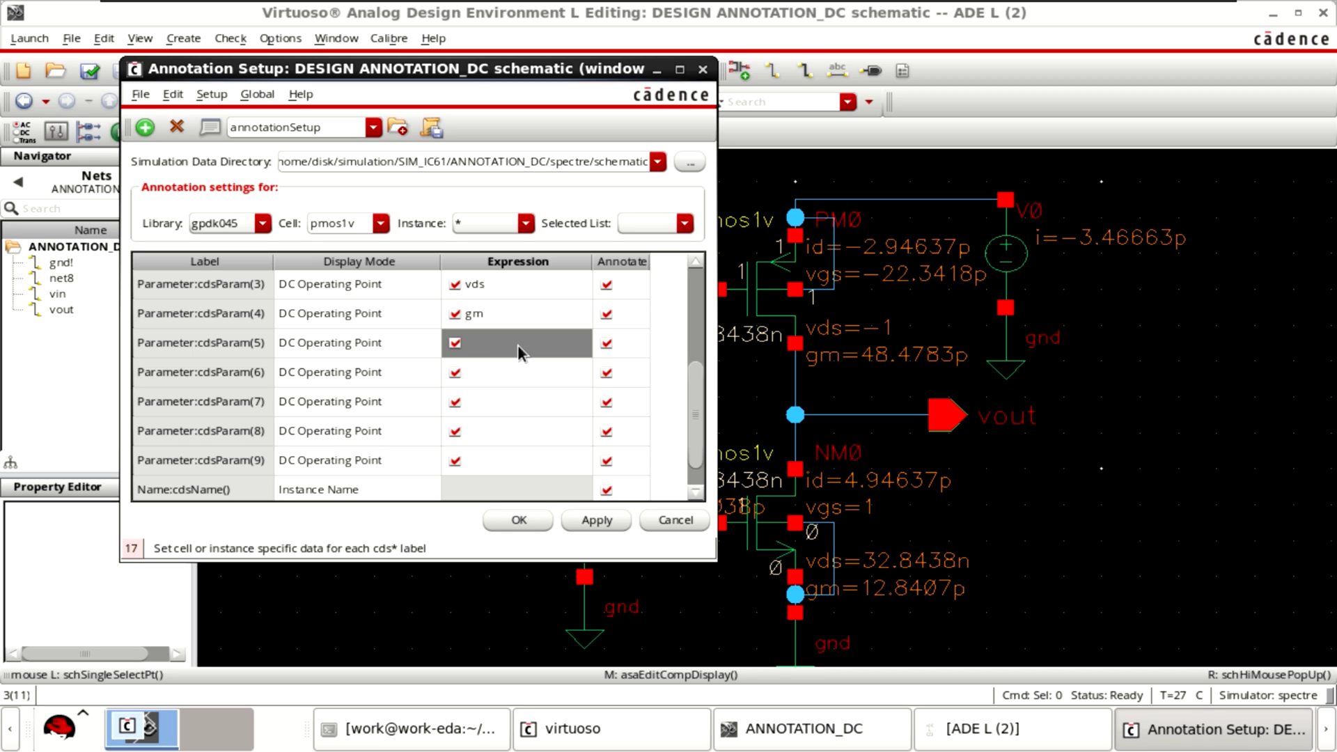
{"action": "left_click", "coordinate": [517, 344]}
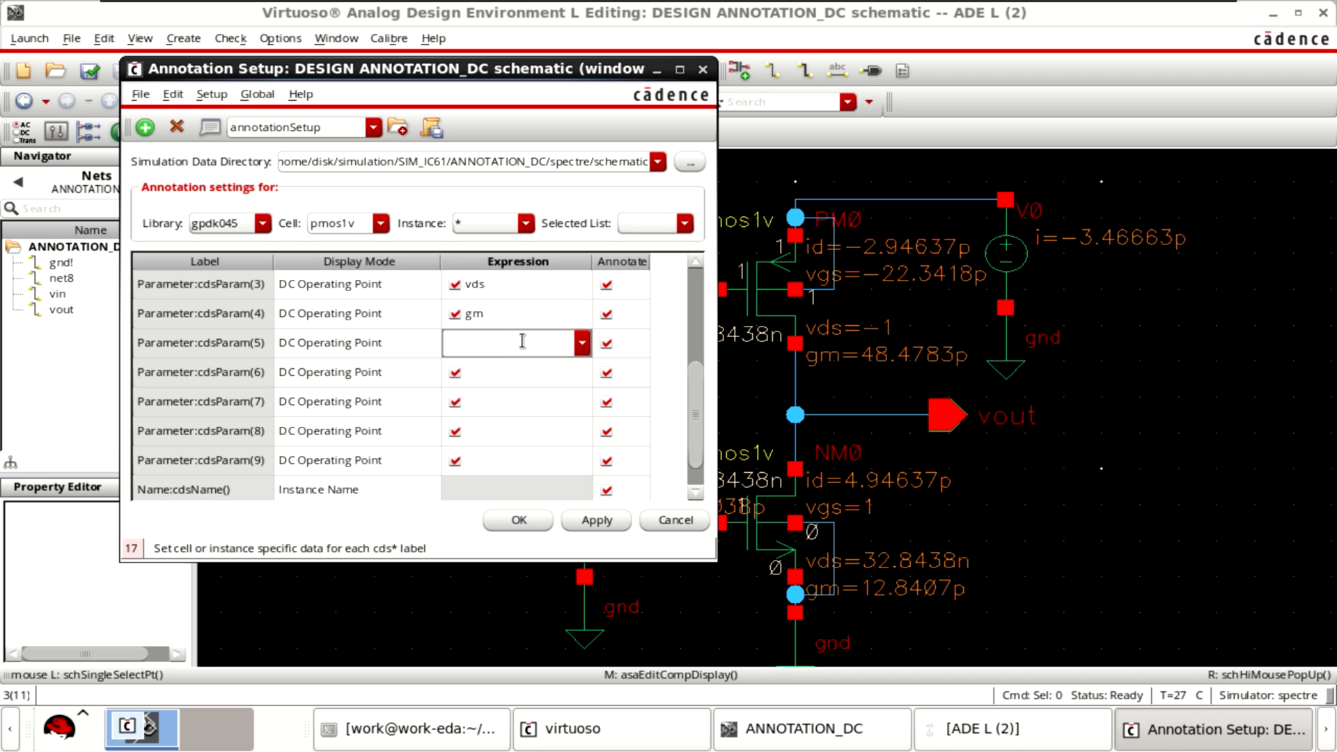
{"action": "type", "text": "ron"}
{"action": "left_click", "coordinate": [520, 369]}
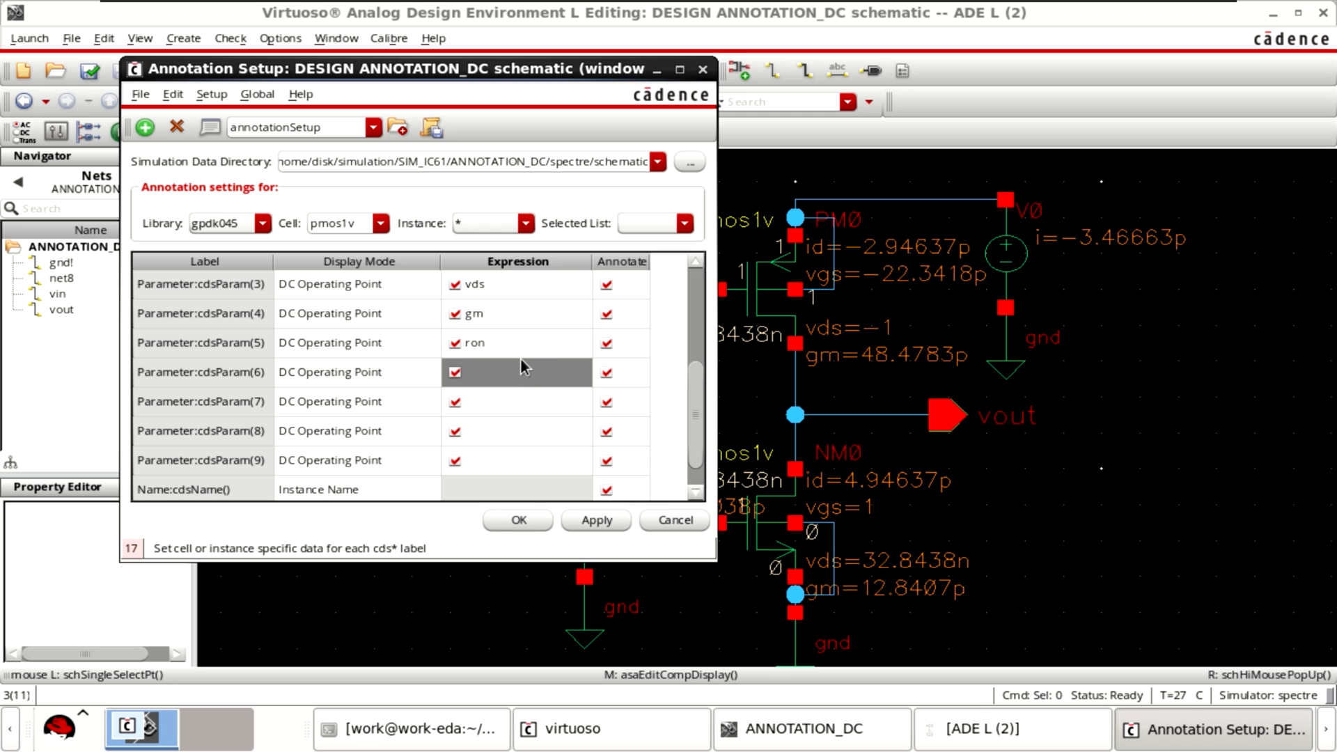
{"action": "left_click", "coordinate": [592, 519]}
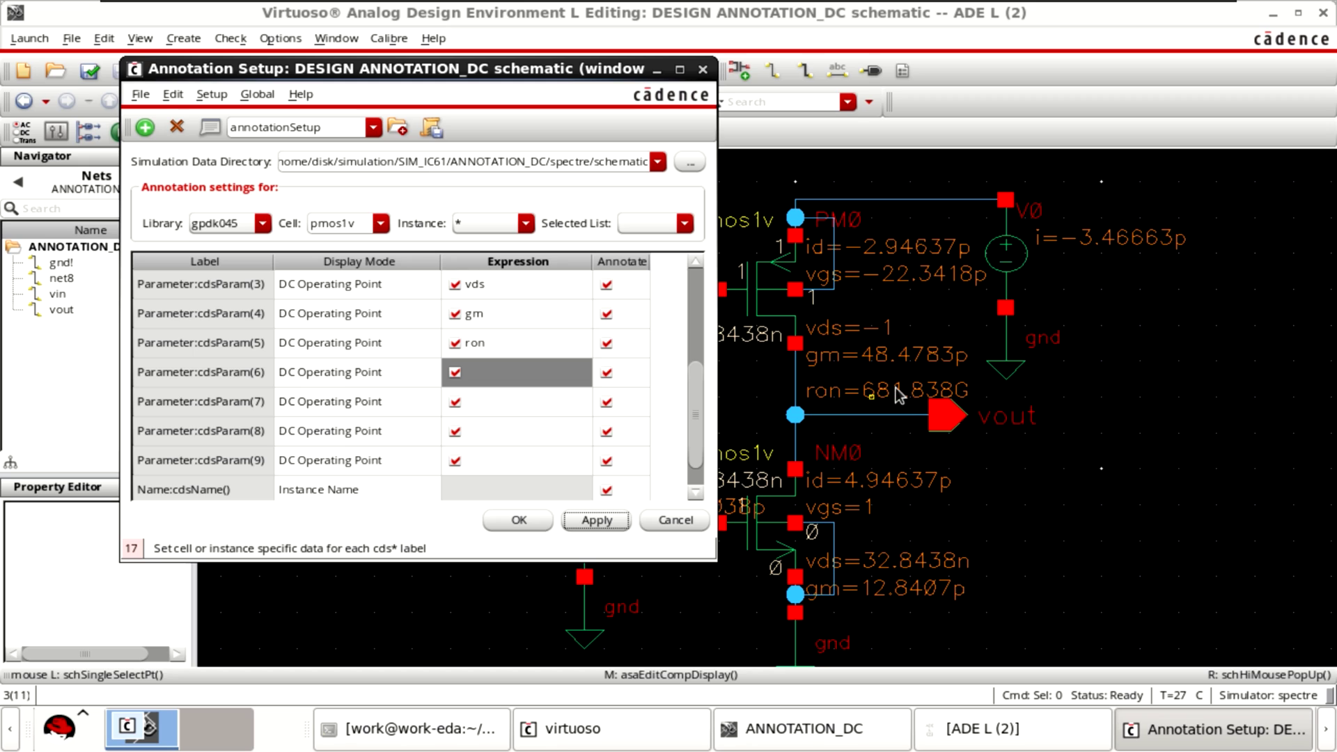
Step: Set the cdsParam(6) expression of pmos1v to region and apply it to the schematic
{"action": "left_click", "coordinate": [498, 370]}
{"action": "type", "text": "region"}
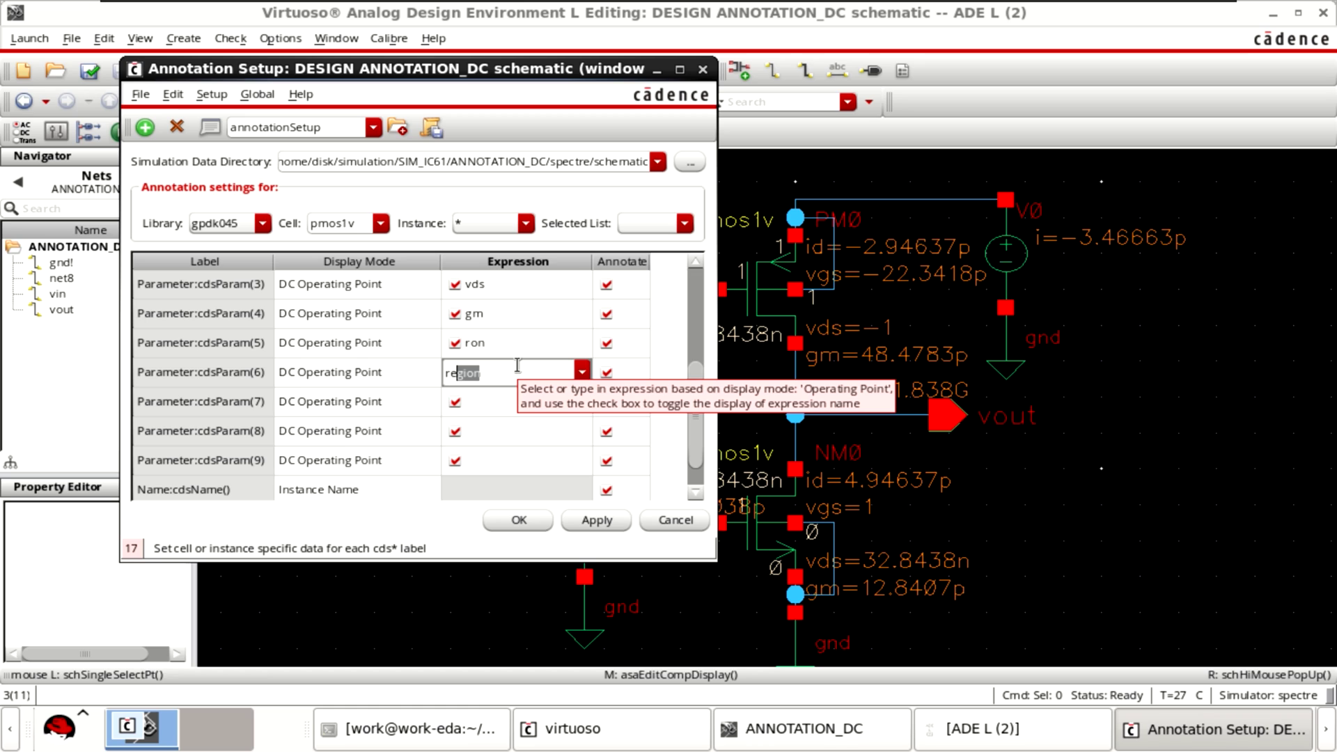
{"action": "key", "text": "End"}
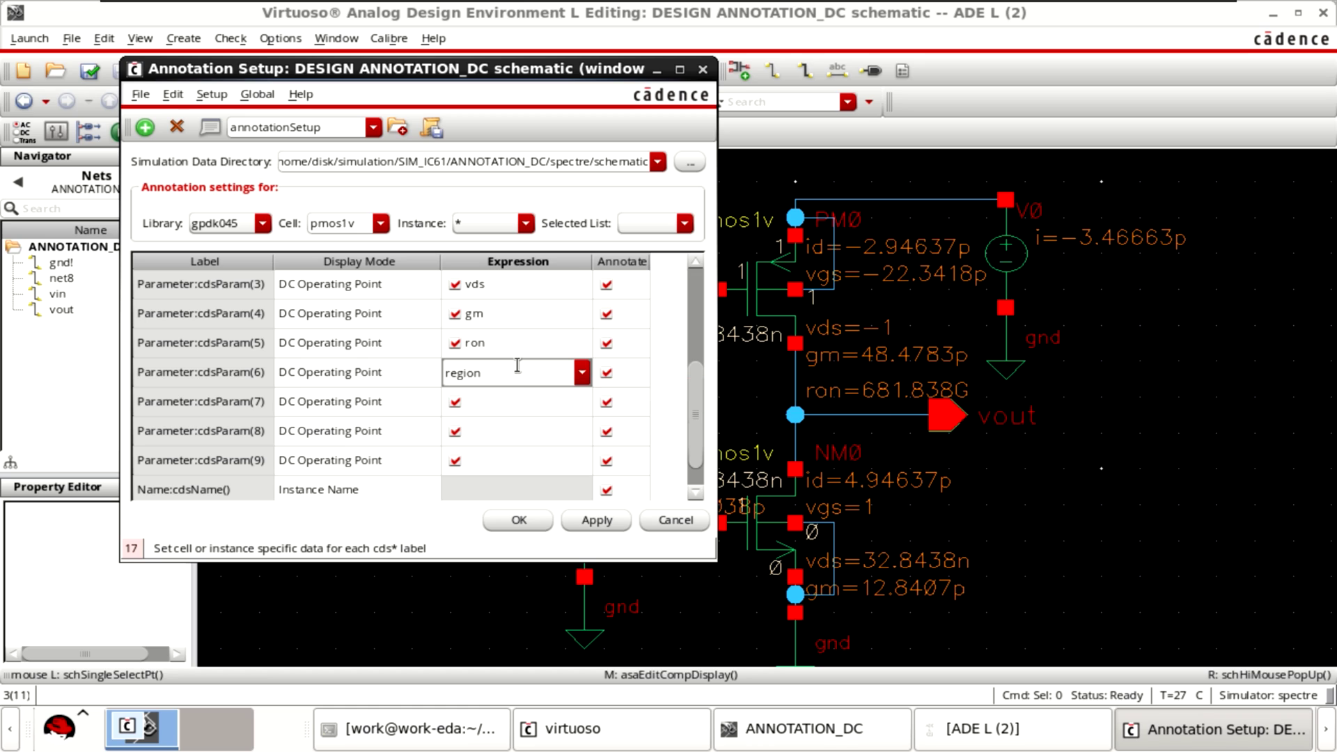
{"action": "left_click", "coordinate": [597, 520]}
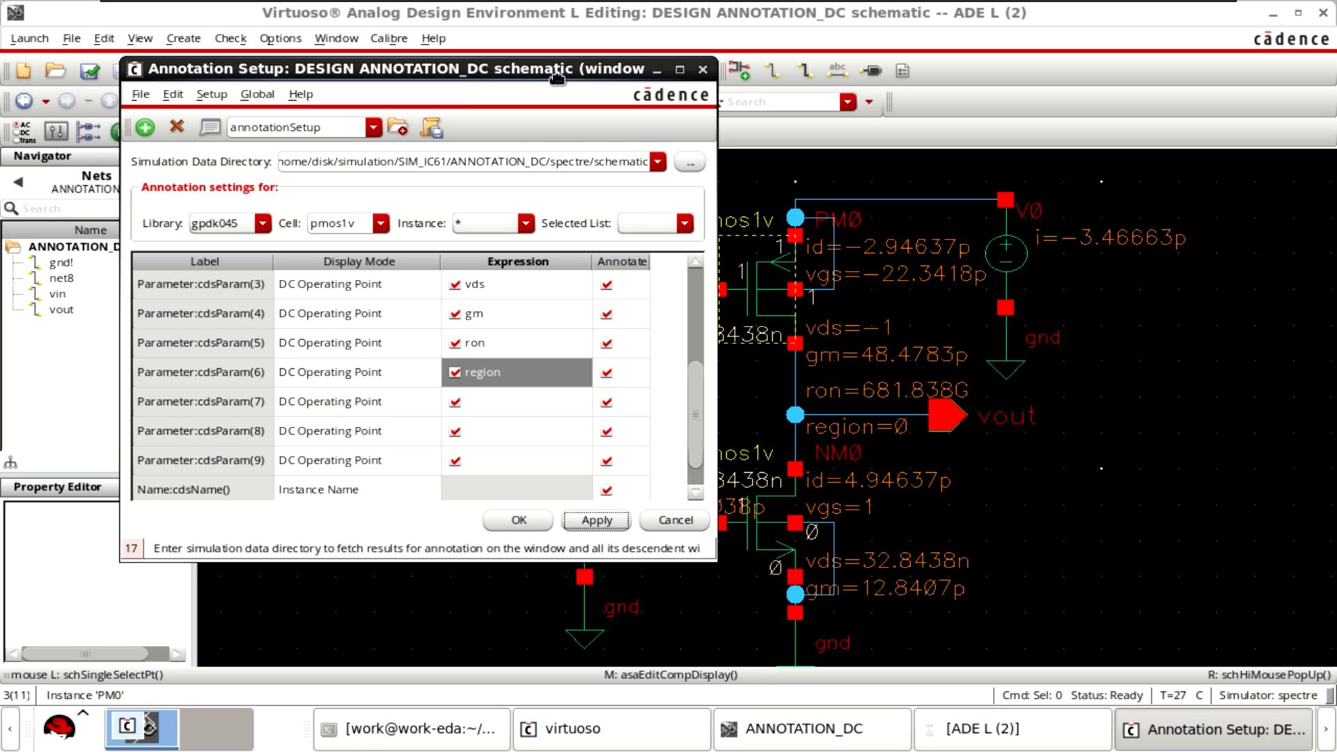
Step: Set the cdsParam(7) expression of pmos1v to vth, apply it, and close the annotation setup with the changes accepted
{"action": "left_click_drag", "start_coordinate": [557, 77], "coordinate": [494, 75]}
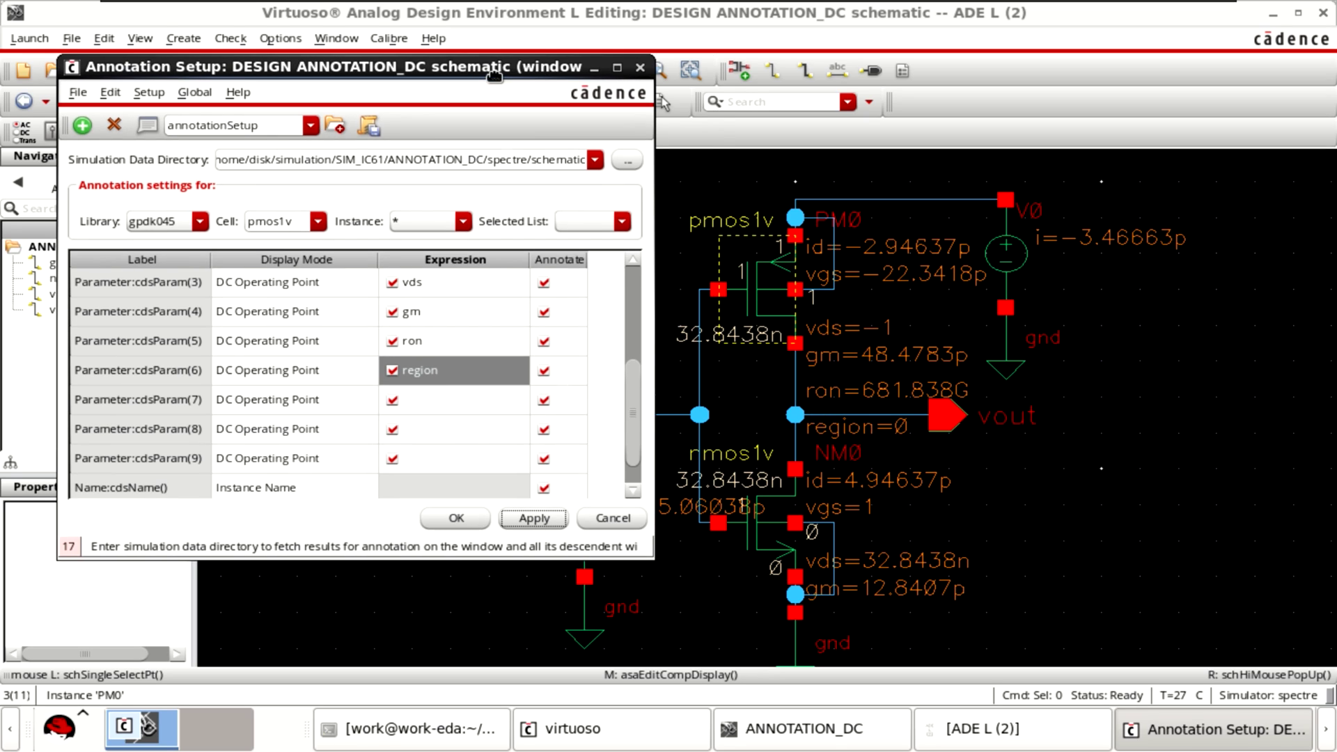
{"action": "left_click", "coordinate": [441, 395]}
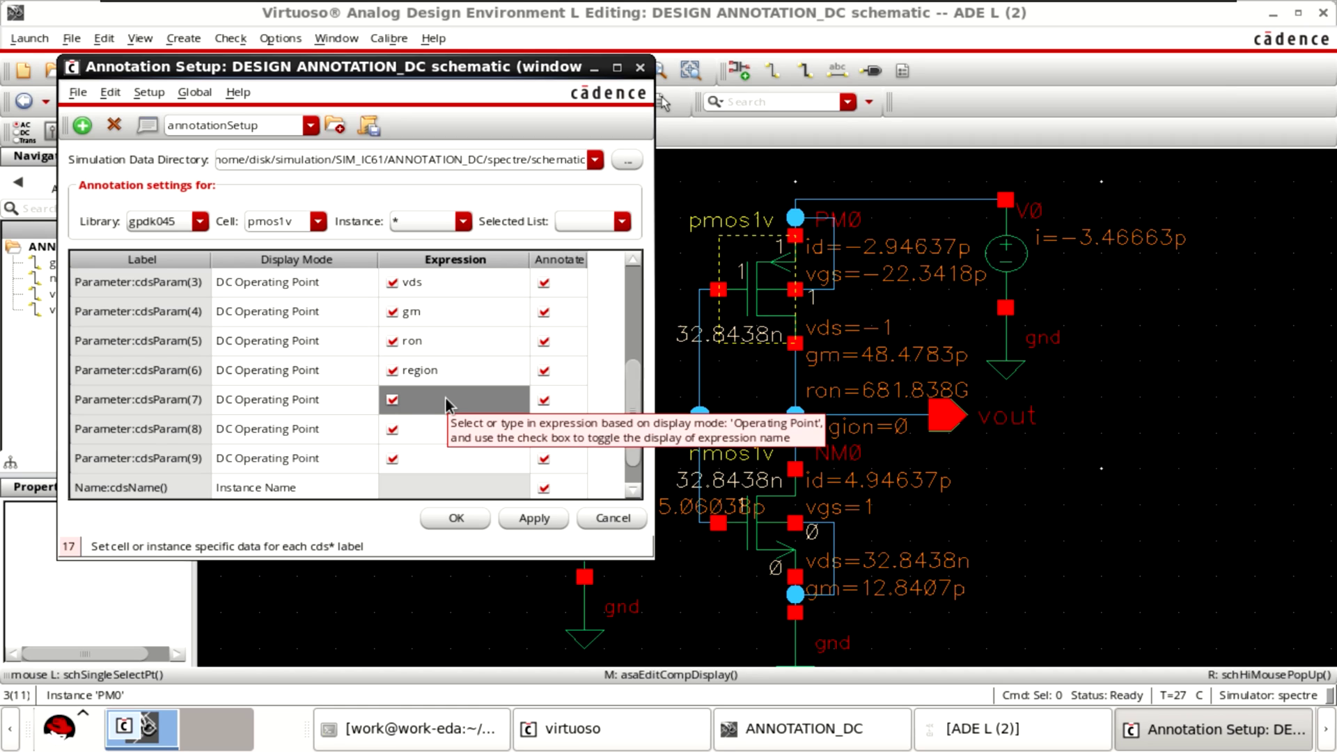
{"action": "double_click", "coordinate": [446, 398]}
{"action": "type", "text": "vth"}
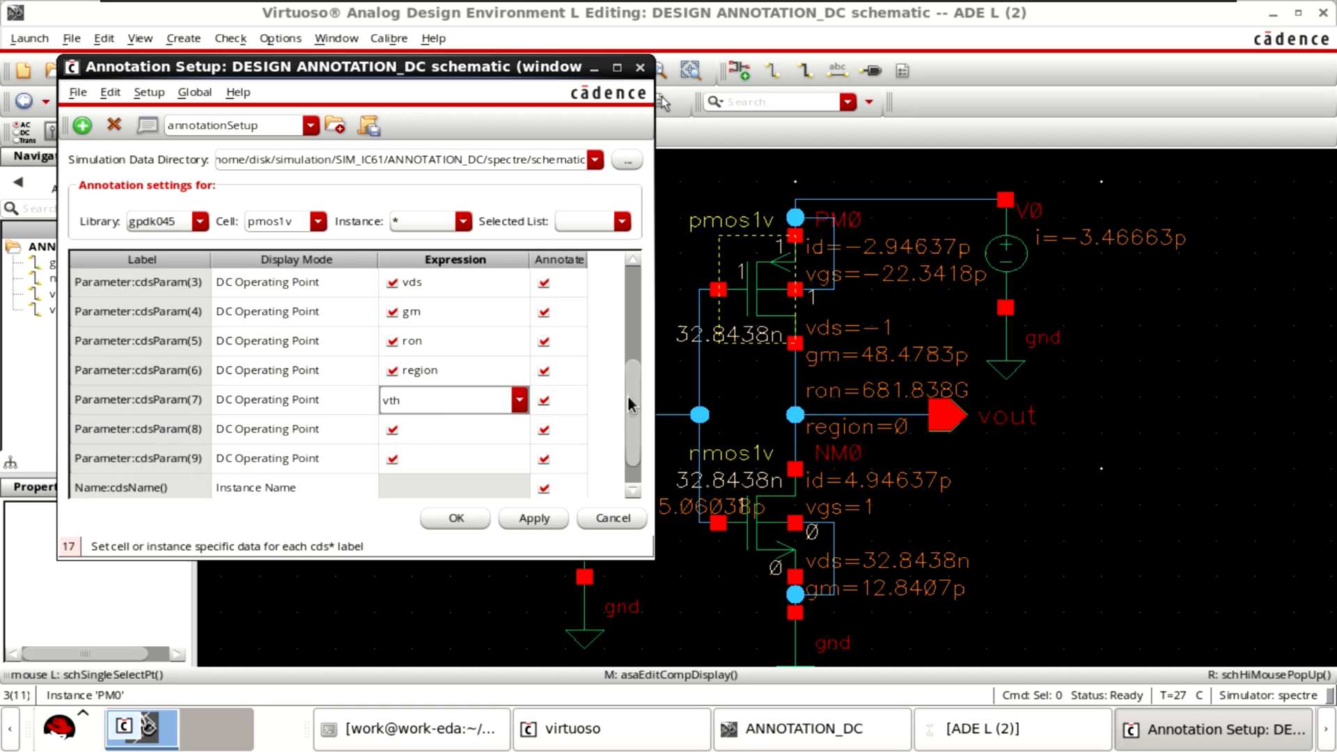
{"action": "key", "text": "Return"}
{"action": "left_click", "coordinate": [605, 428]}
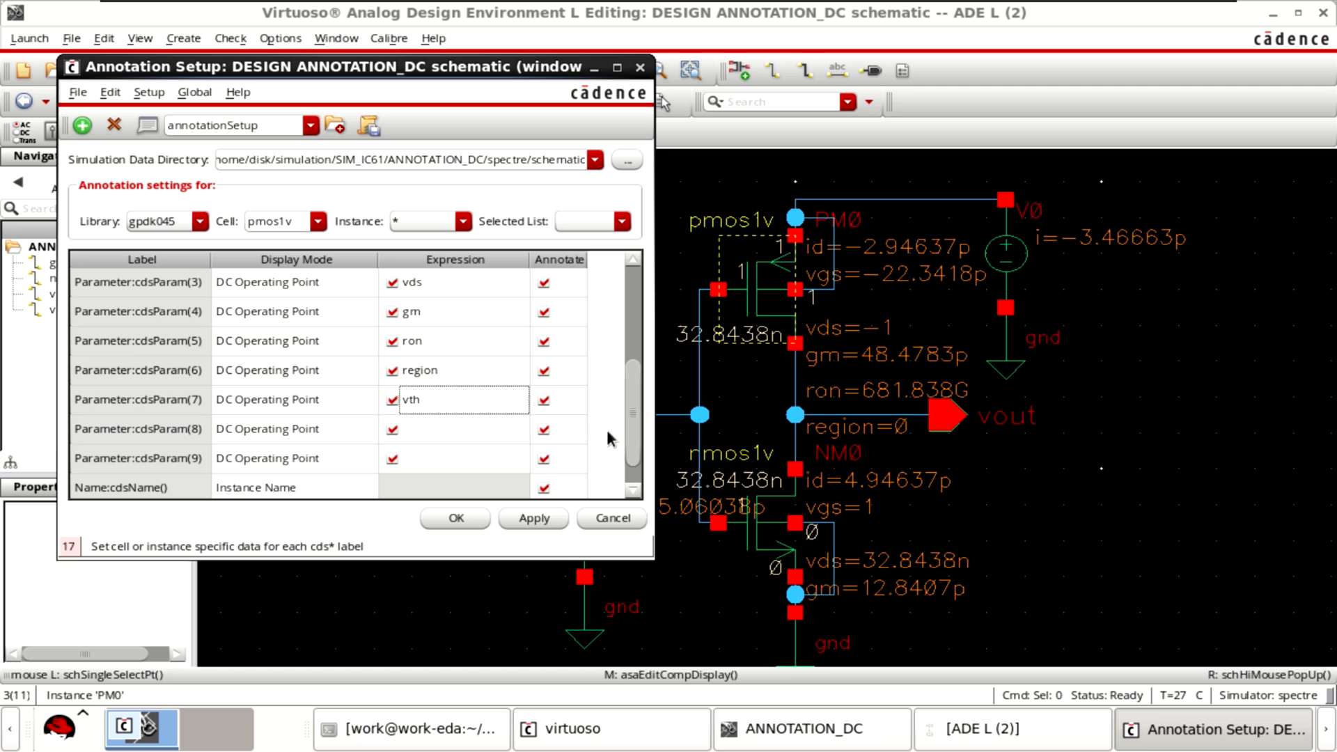
{"action": "left_click", "coordinate": [535, 516]}
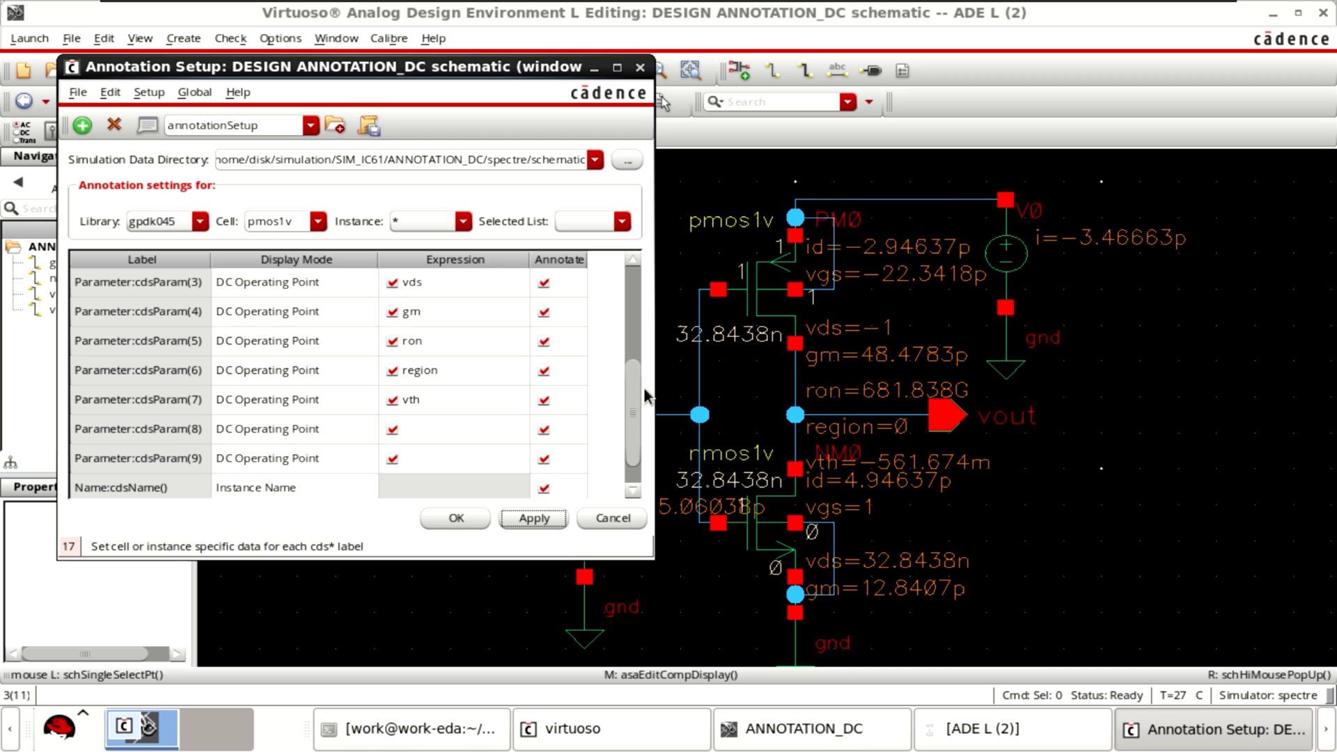
{"action": "left_click", "coordinate": [456, 518]}
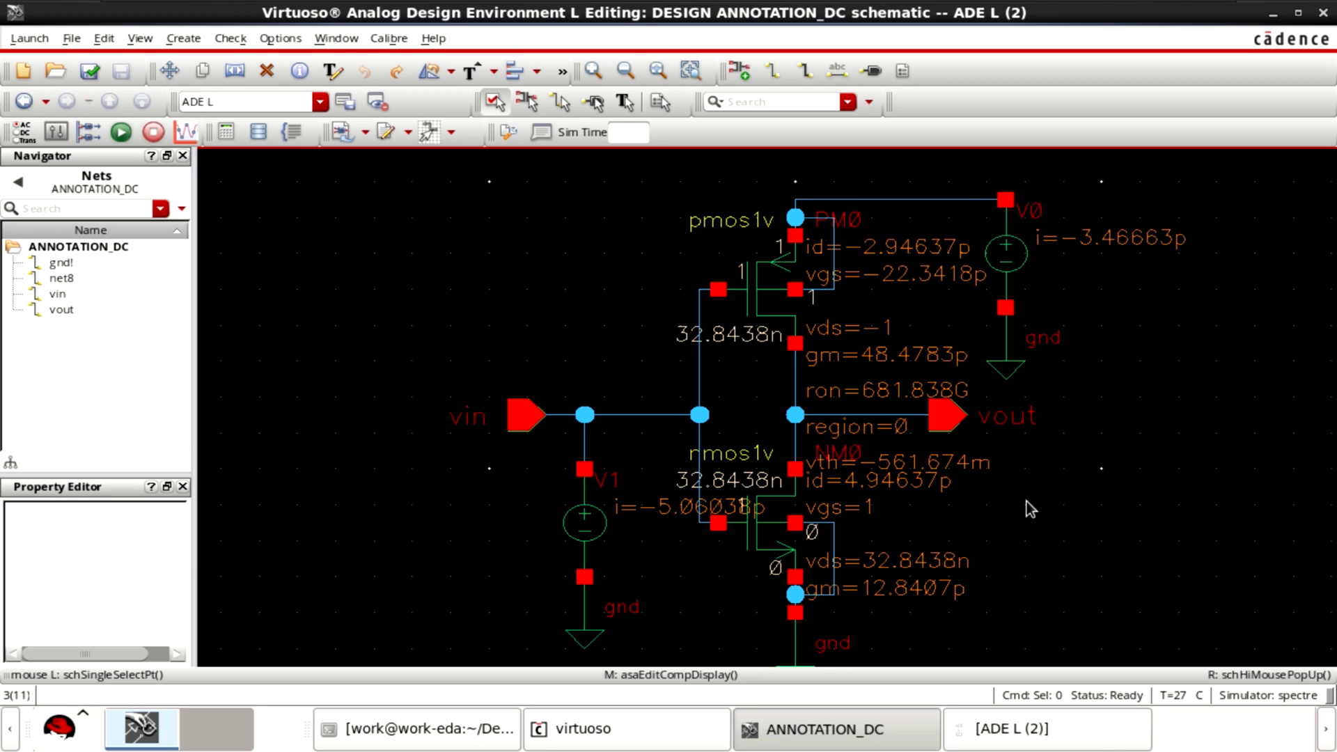